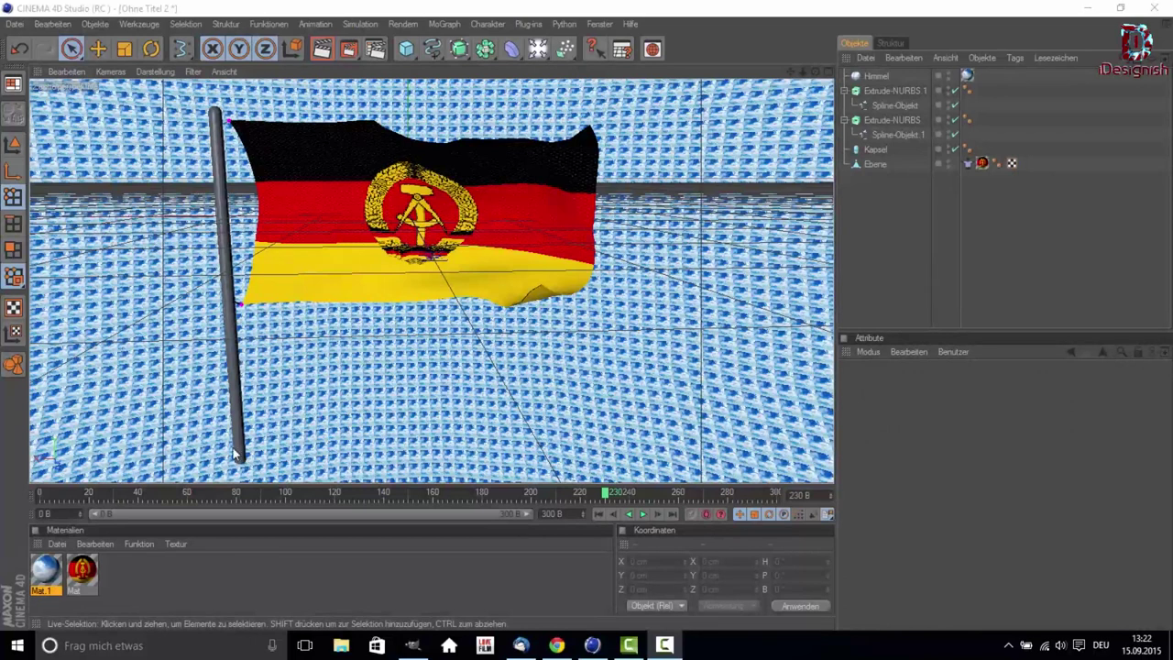
# Rewind the flag animation to frame 0, play it, and pause at frame 228.
pyautogui.click(42, 495)
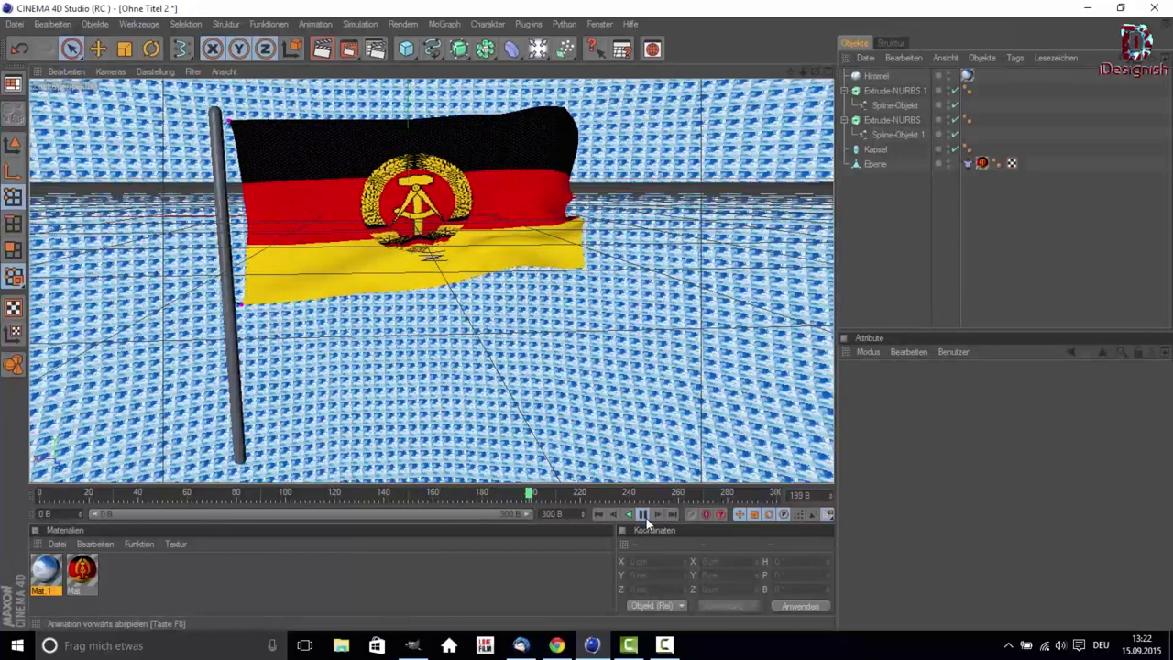
pyautogui.click(644, 515)
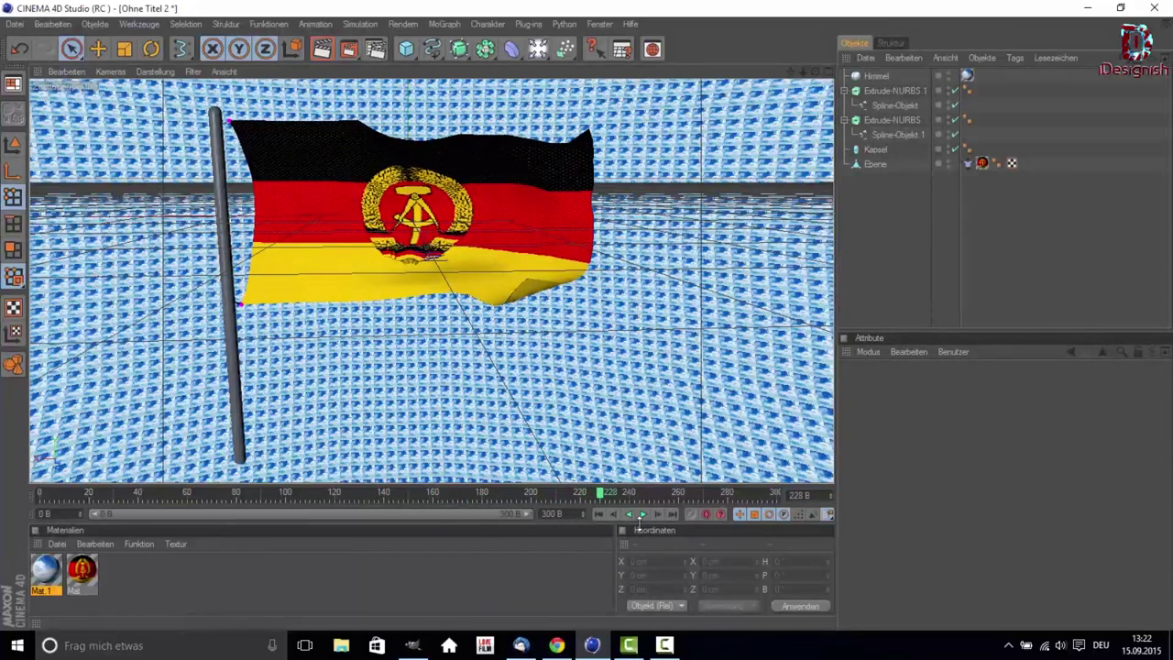
pyautogui.click(13, 24)
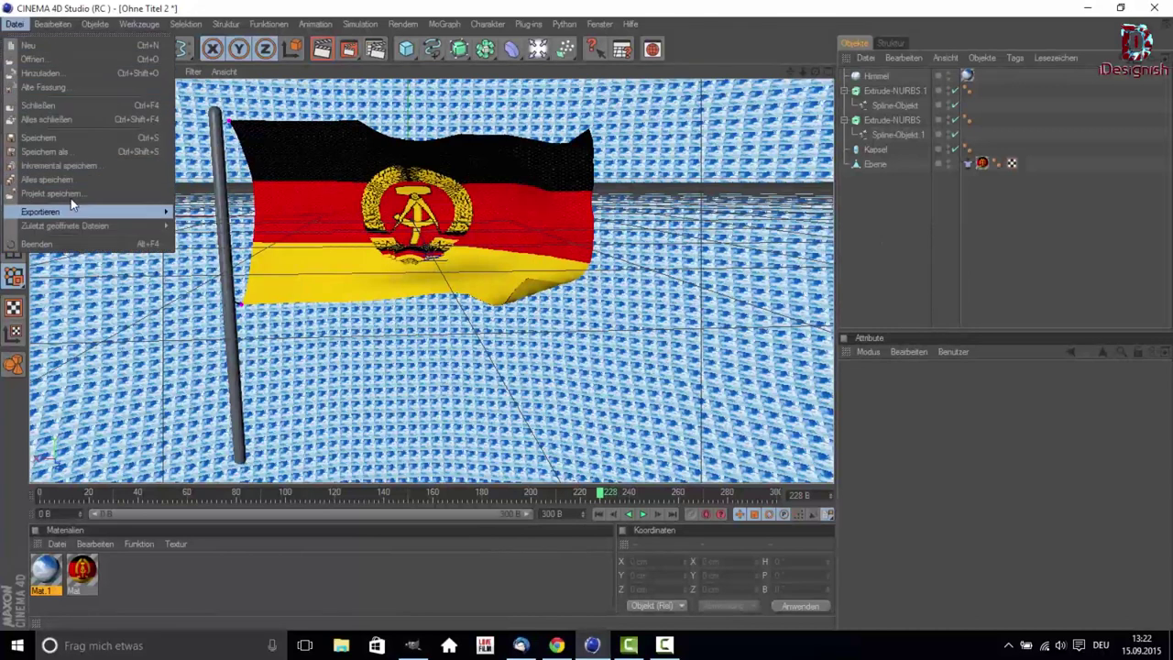
# Close all open flag scenes without saving changes.
pyautogui.click(82, 119)
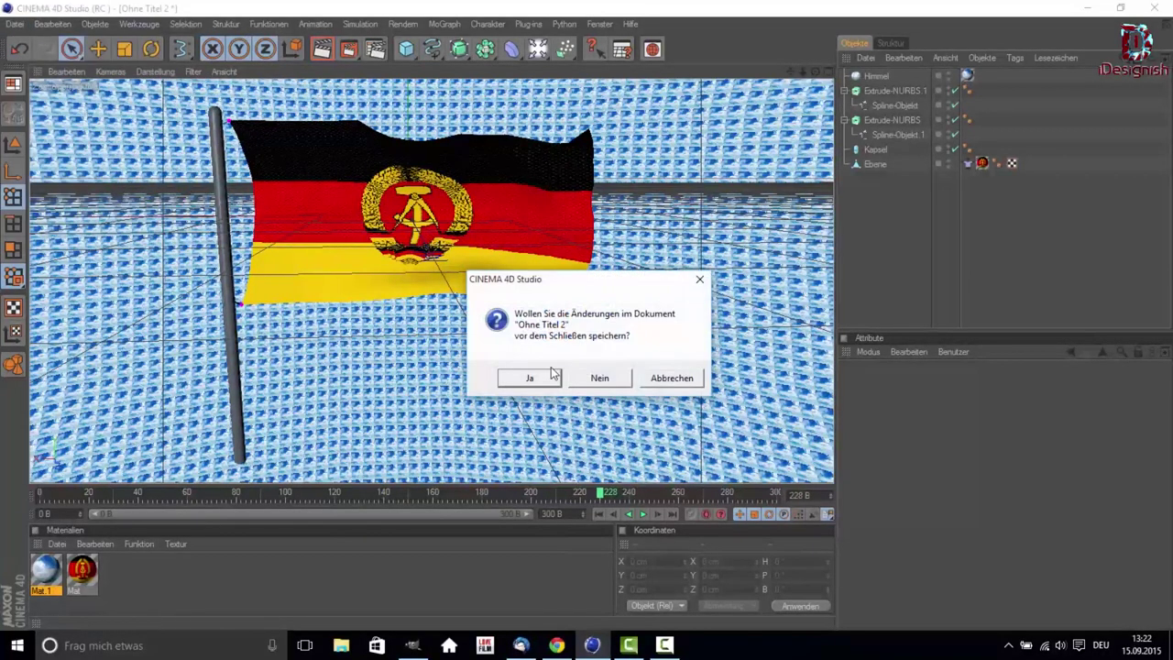
pyautogui.click(568, 377)
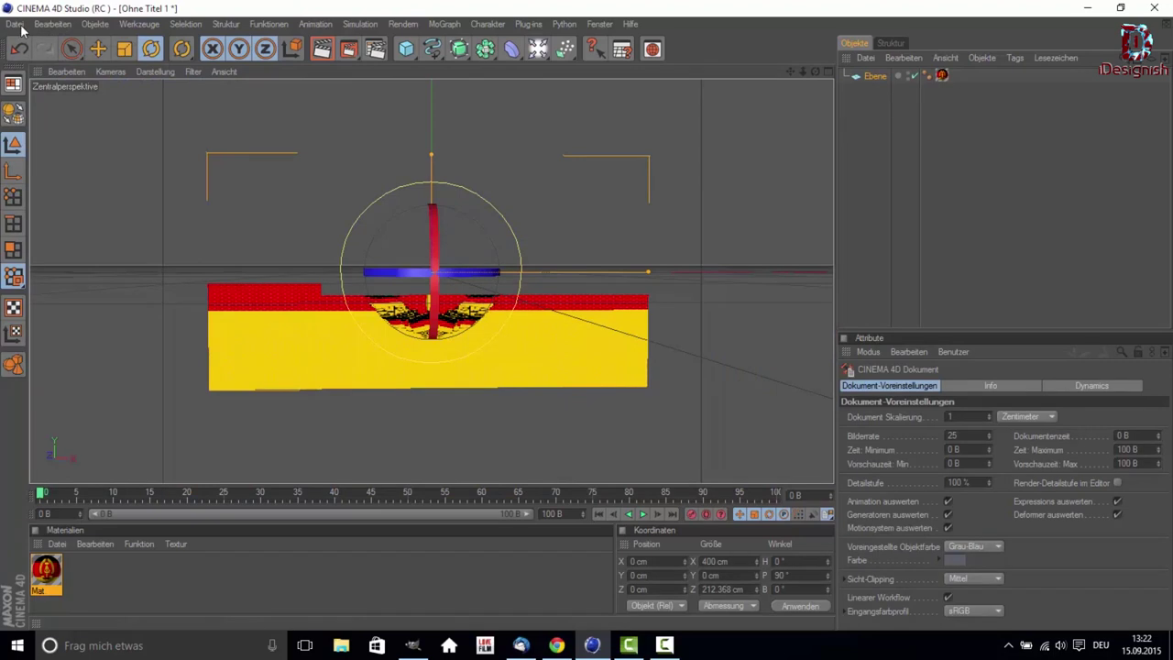
pyautogui.click(15, 24)
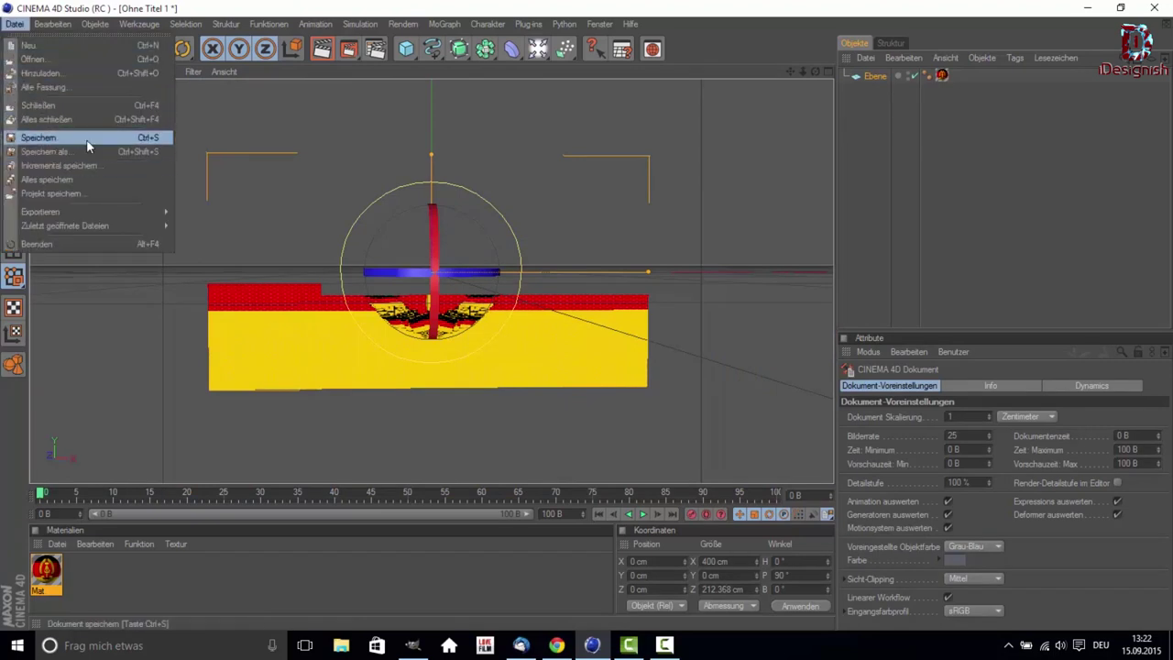
pyautogui.click(83, 105)
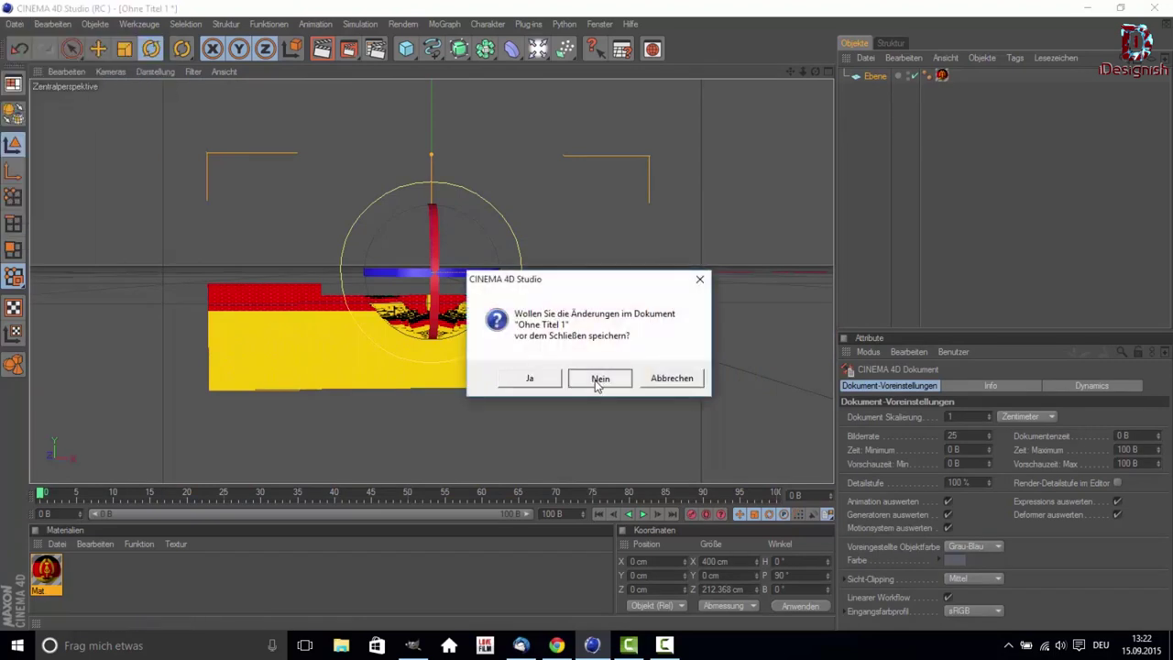
pyautogui.click(598, 376)
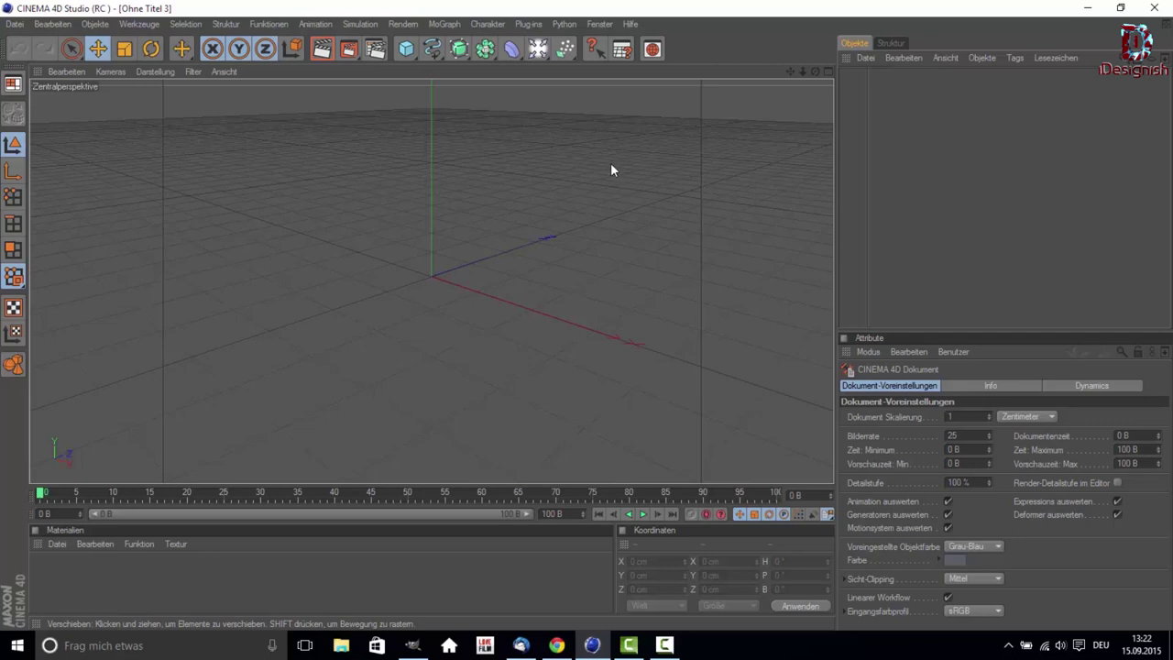
# Open the Content Browser and browse its Presets folder.
pyautogui.click(646, 53)
pyautogui.scroll(2, 183, 245)
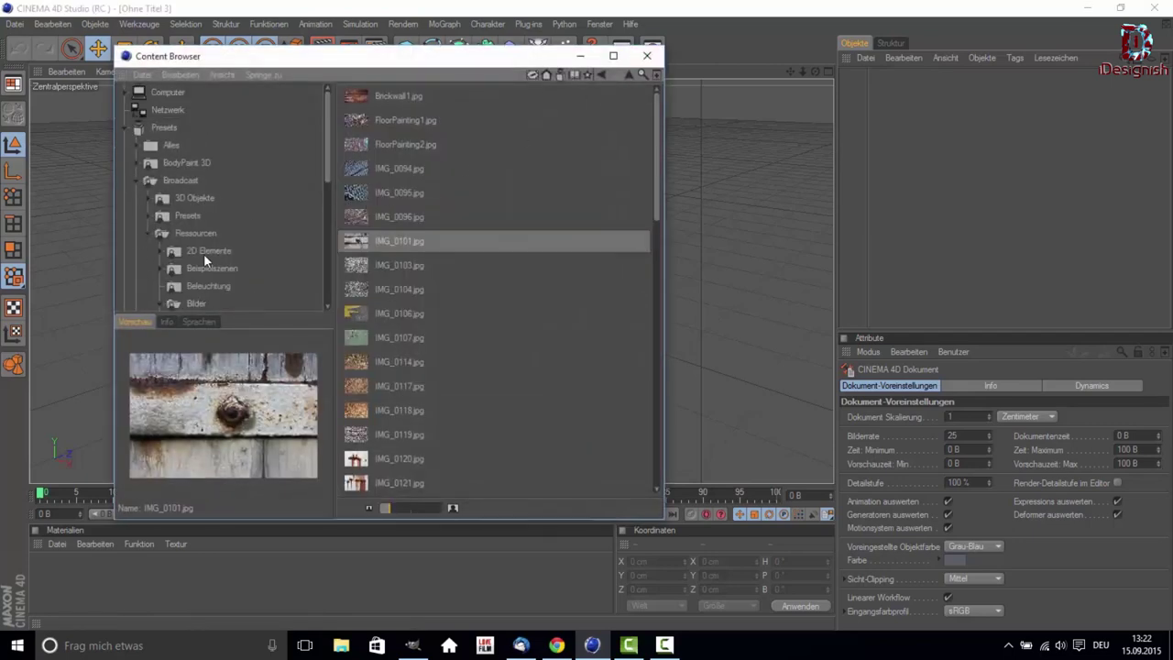
pyautogui.scroll(-5, 152, 158)
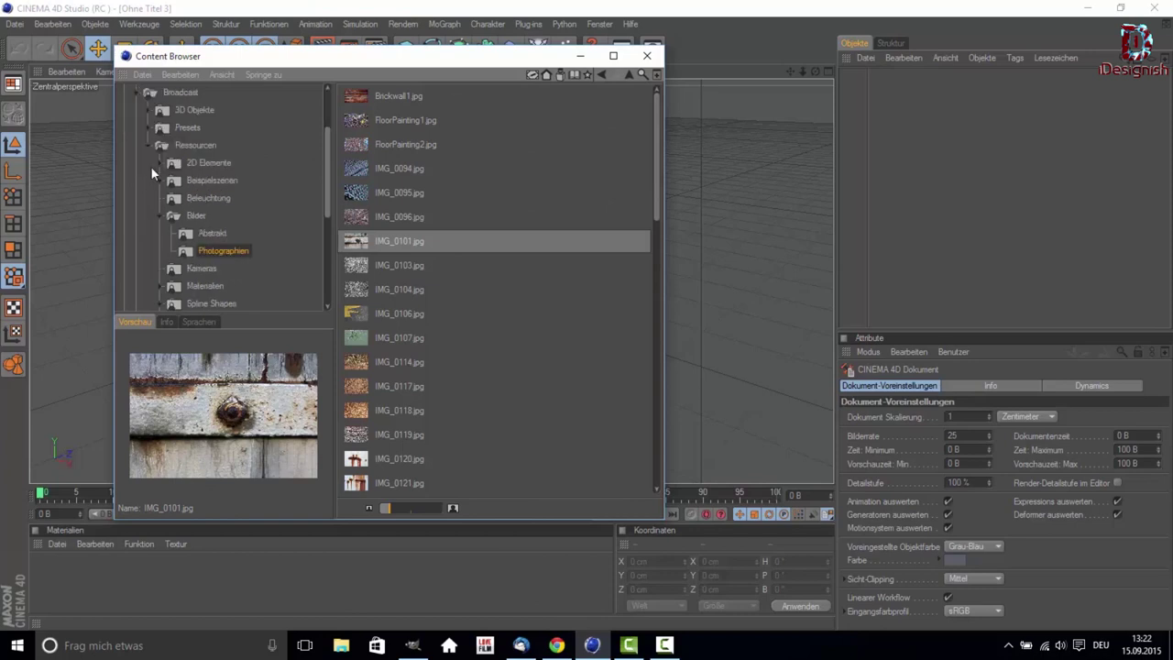
pyautogui.click(150, 147)
pyautogui.scroll(5, 147, 152)
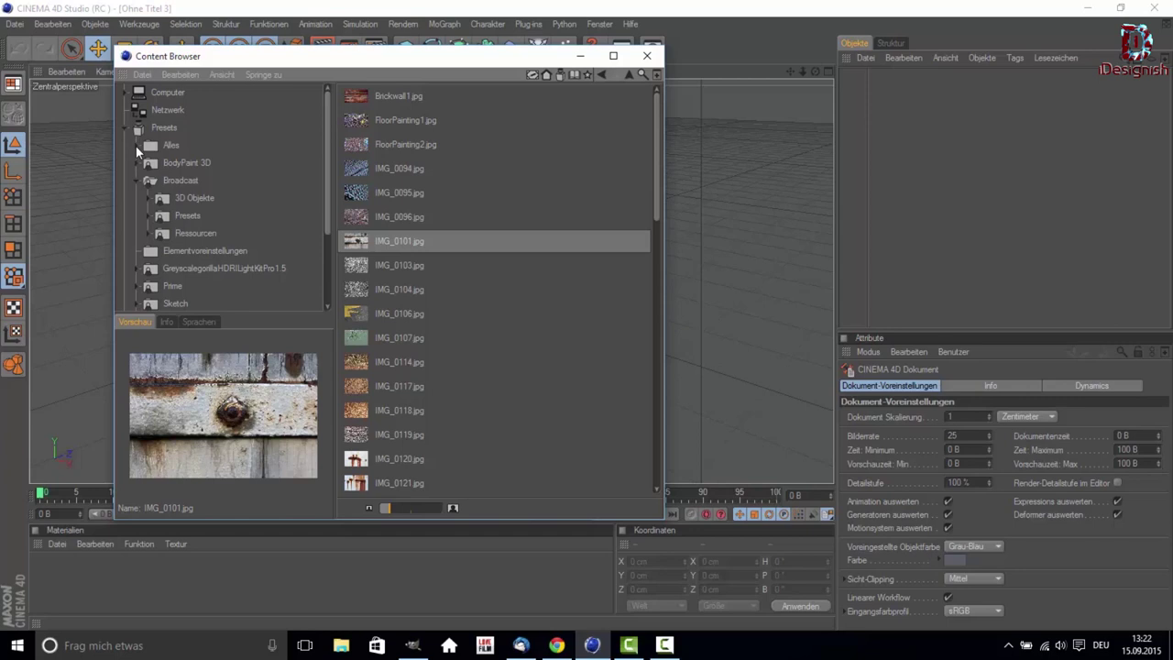
pyautogui.click(136, 146)
pyautogui.click(126, 127)
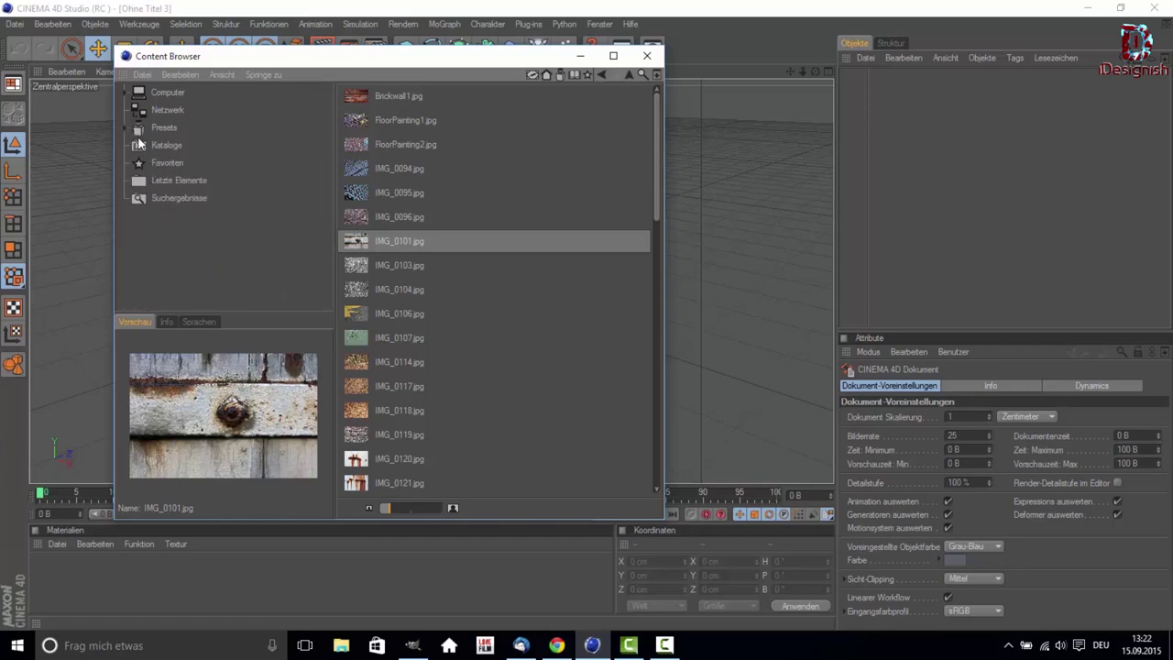
pyautogui.click(127, 127)
pyautogui.scroll(-3, 154, 150)
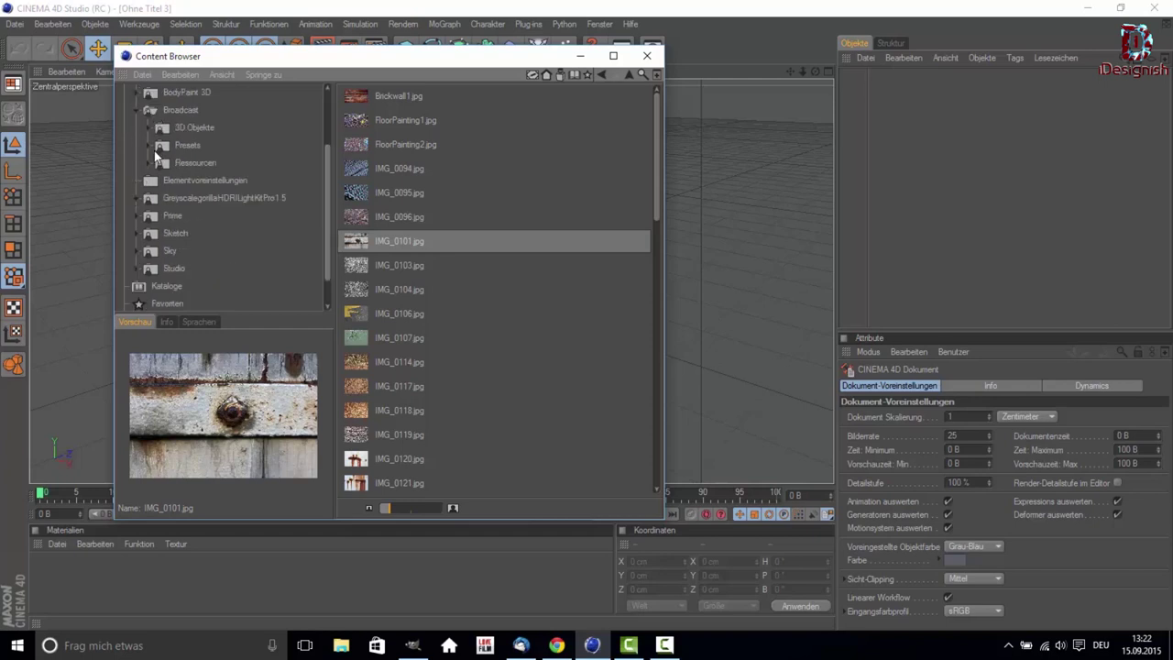
pyautogui.scroll(-2, 198, 204)
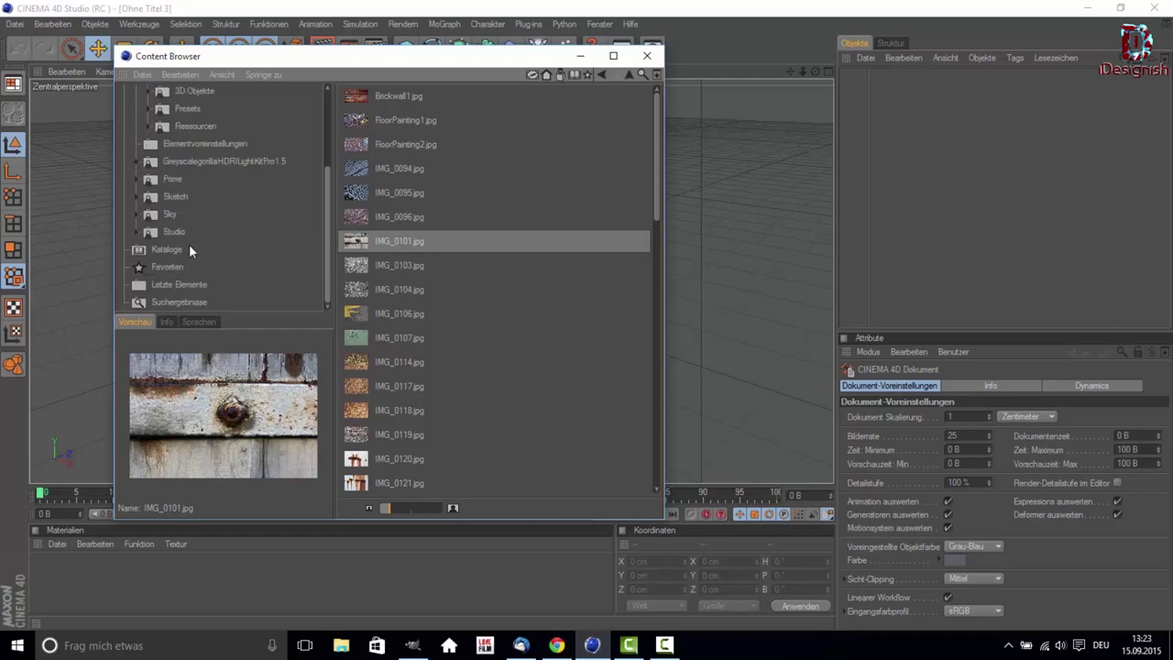
# Open WindowLightStudio.c4d from GreyscalegorillaHDRILightKitPro1.5 > _Studios.
pyautogui.click(138, 162)
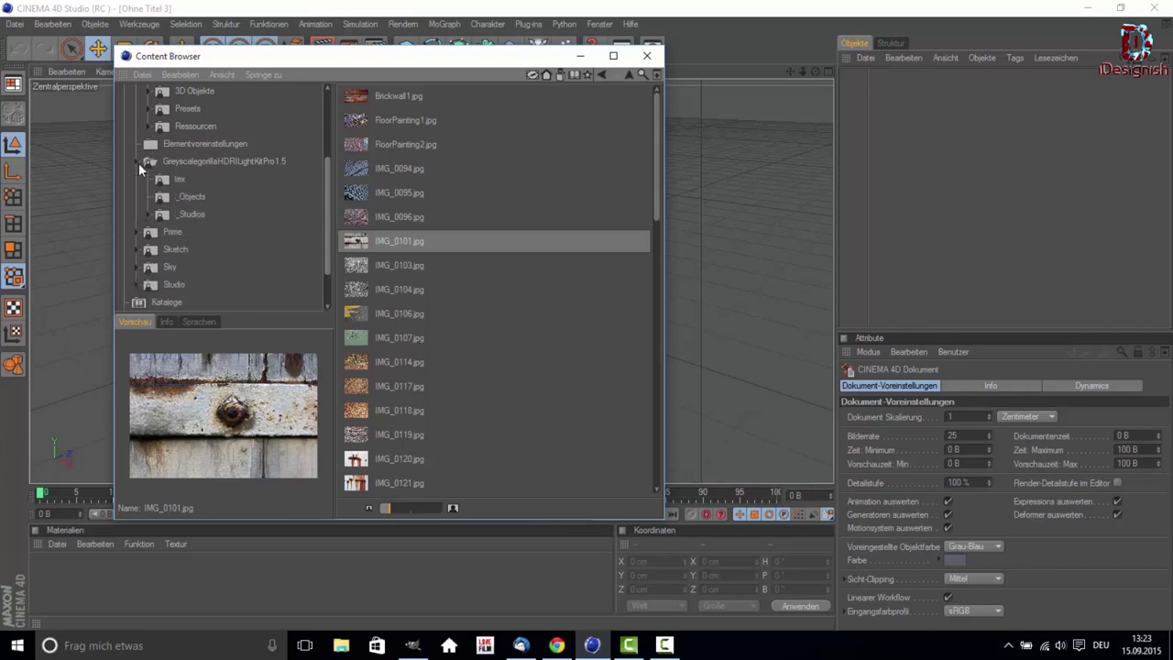
pyautogui.click(152, 212)
pyautogui.click(182, 213)
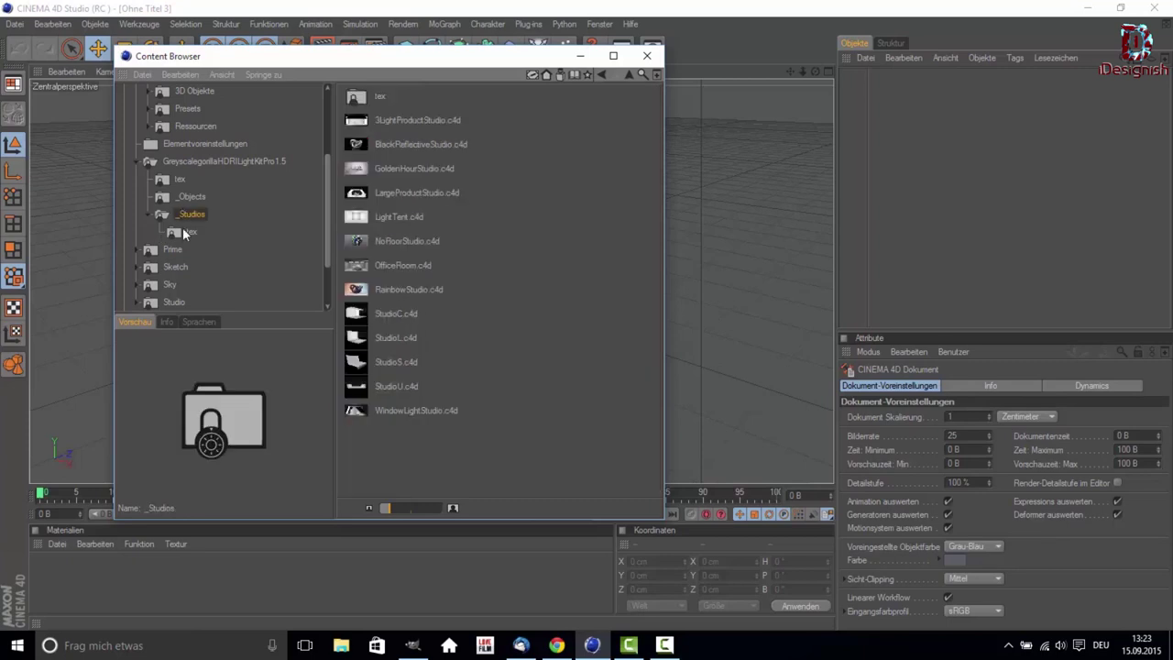
pyautogui.click(432, 405)
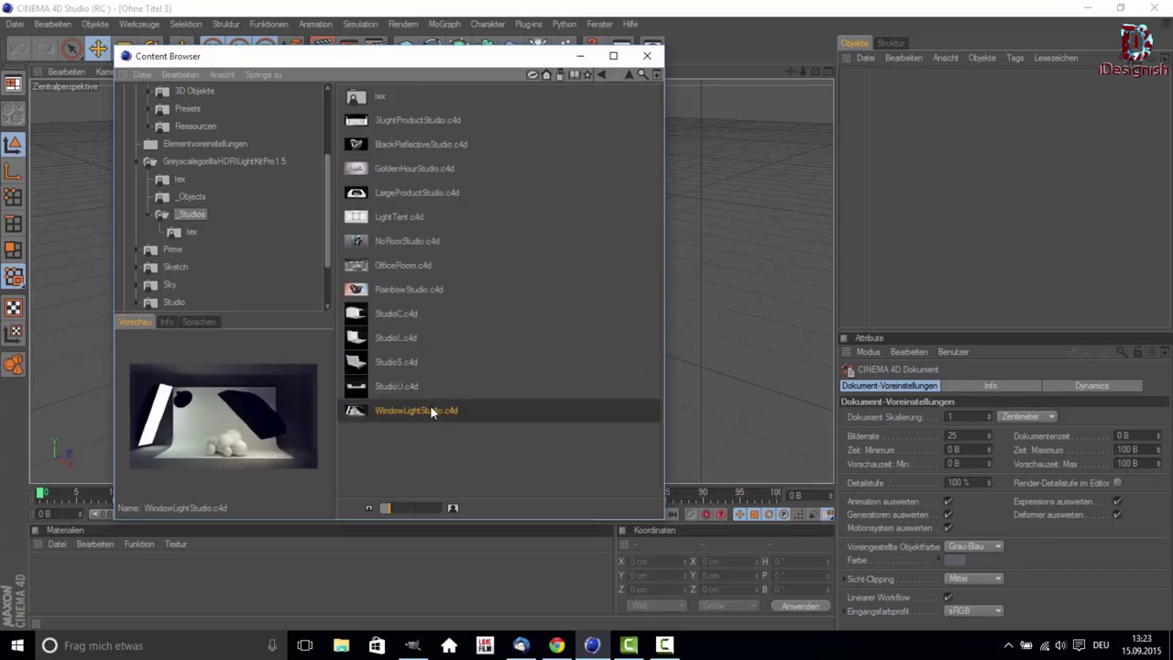
pyautogui.doubleClick(432, 410)
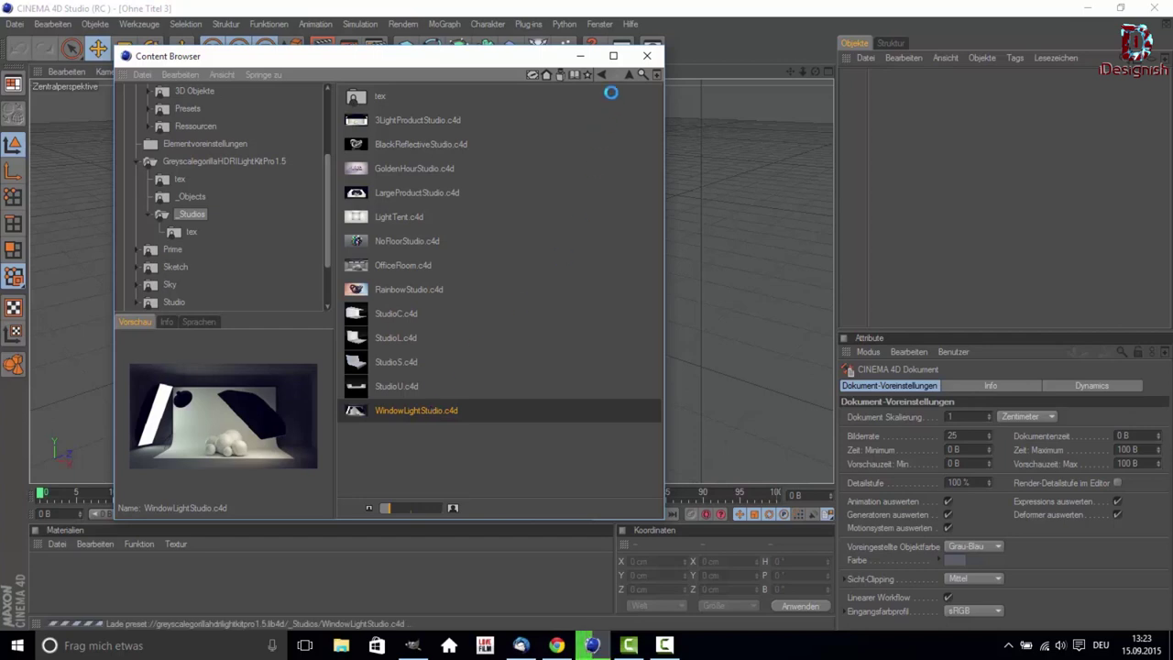
pyautogui.click(647, 61)
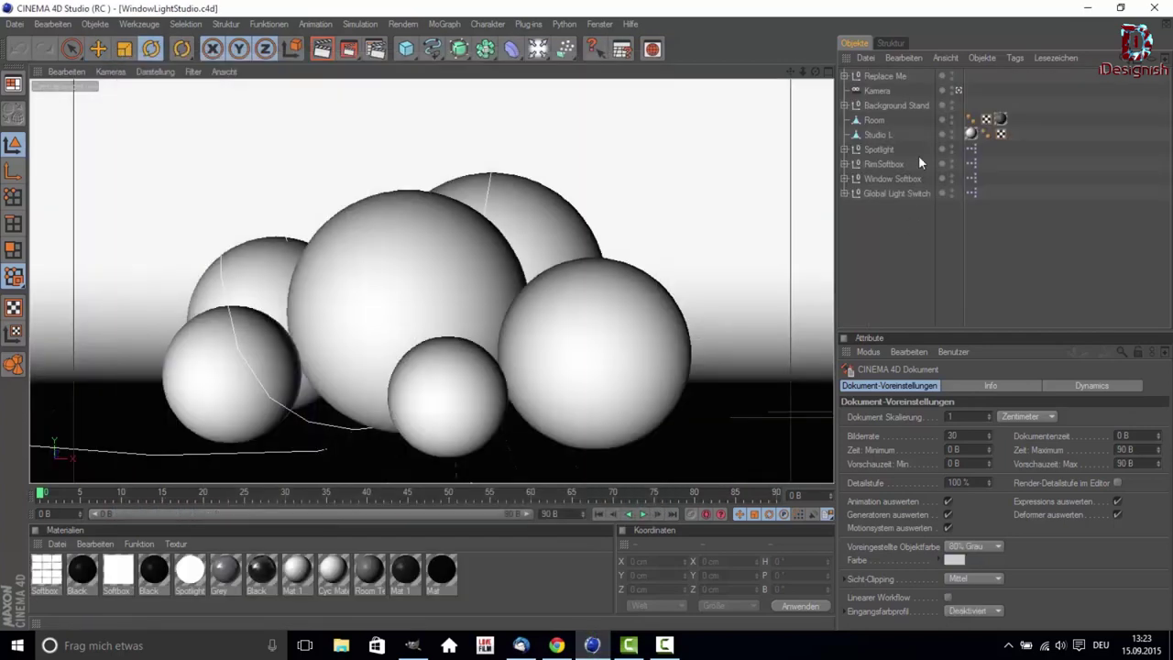
# Delete the Replace Me placeholder spheres from the studio scene.
pyautogui.click(873, 77)
pyautogui.press('Delete')
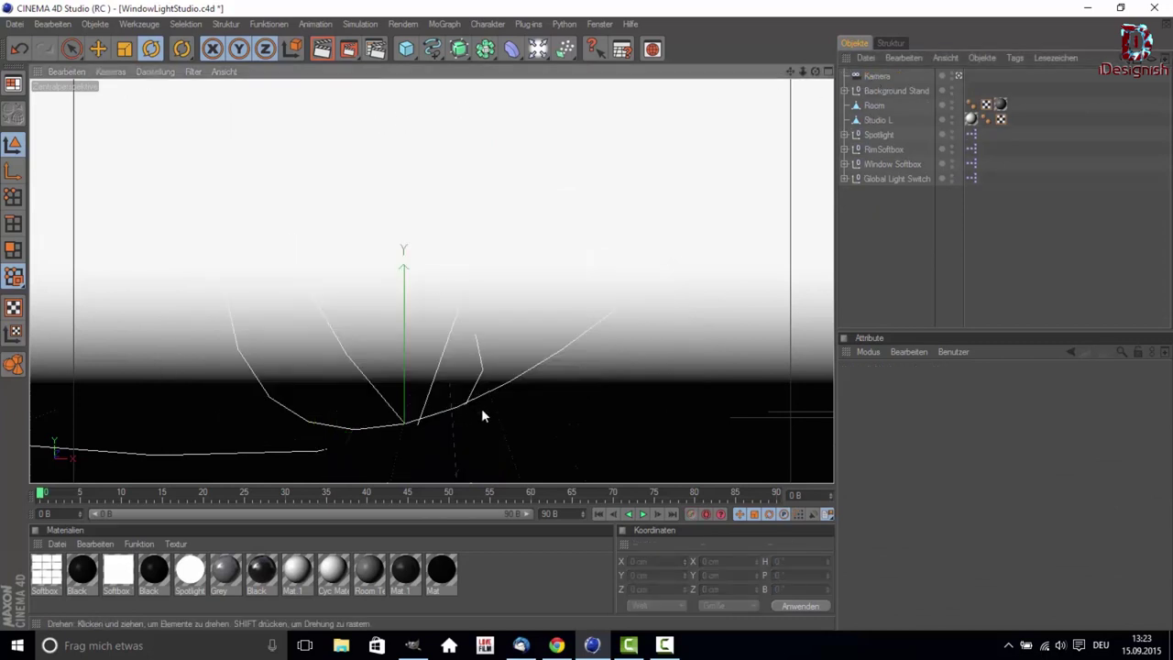
pyautogui.moveTo(481, 408); pyautogui.dragTo(627, 315)
pyautogui.moveTo(803, 71); pyautogui.dragTo(565, 244)
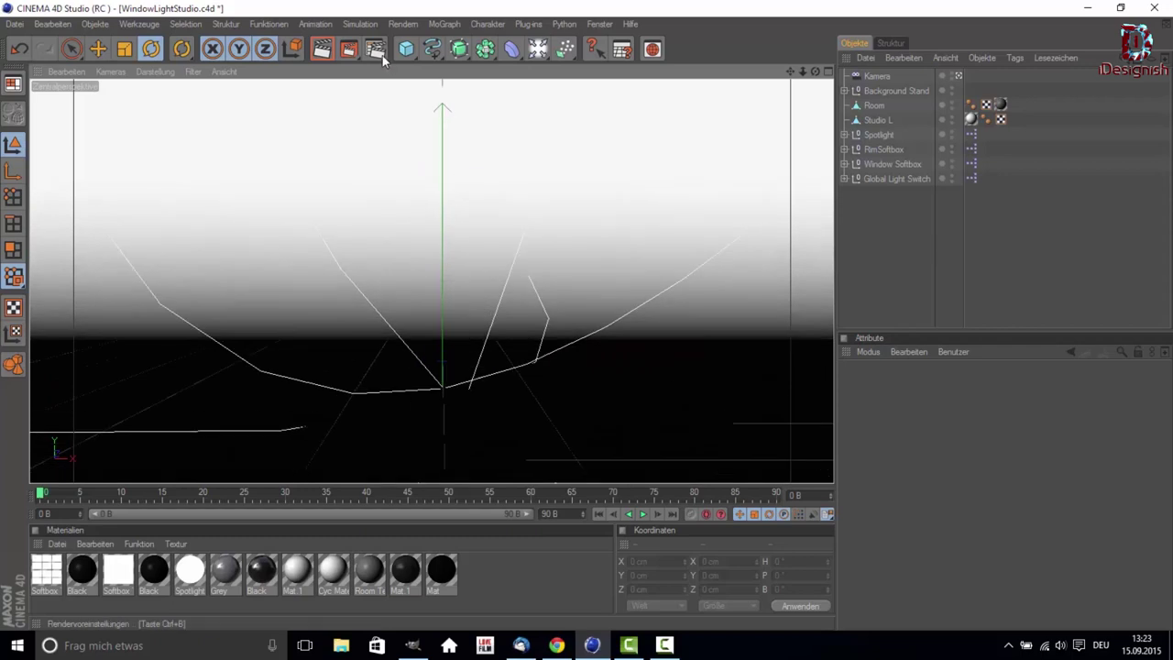
# Add a Scheibe disc primitive to the scene.
pyautogui.click(409, 55)
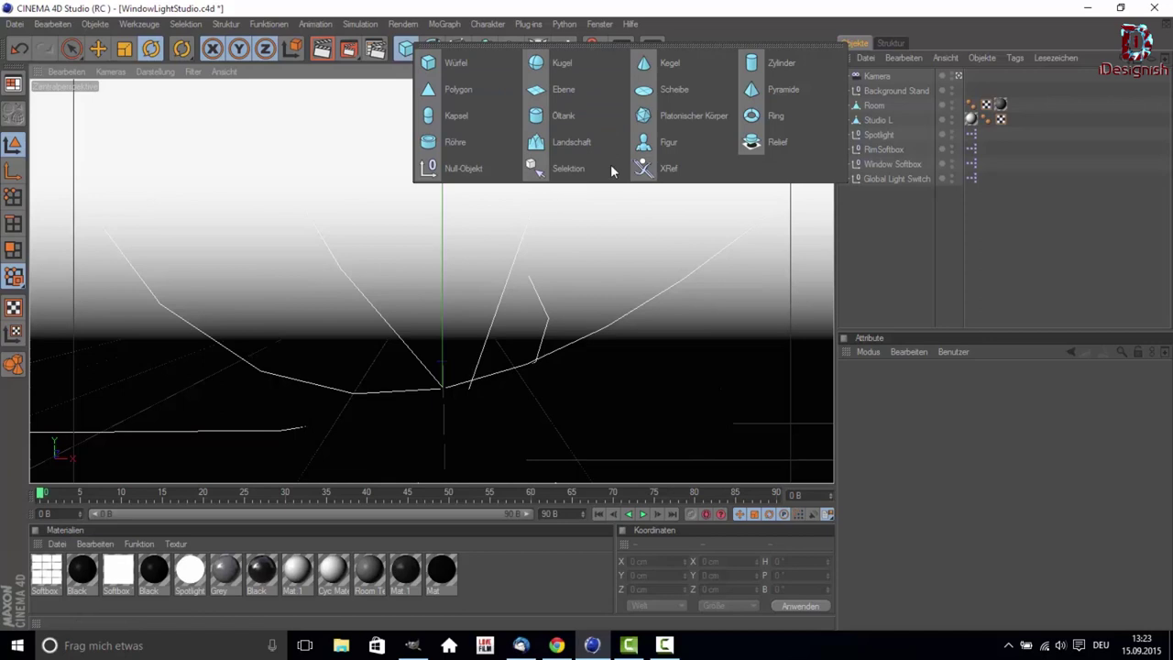
pyautogui.click(679, 89)
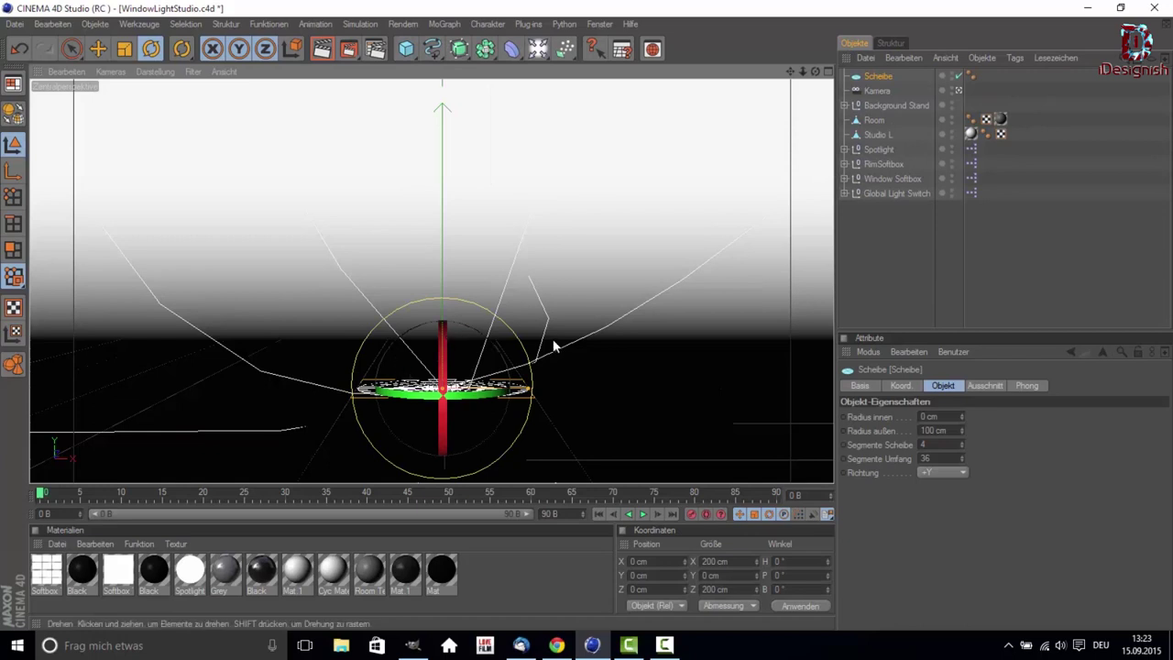
pyautogui.click(71, 49)
# In four-view, position the disc just below the studio floor.
pyautogui.middleClick(179, 173)
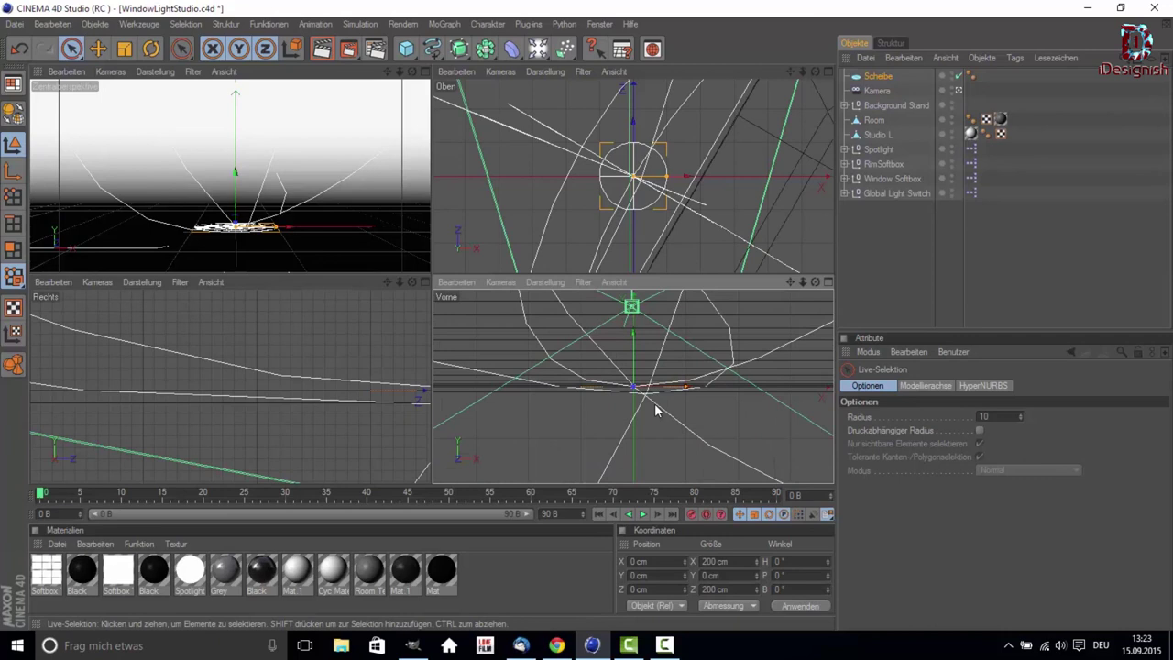
pyautogui.scroll(3, 225, 229)
pyautogui.moveTo(232, 225); pyautogui.dragTo(357, 296)
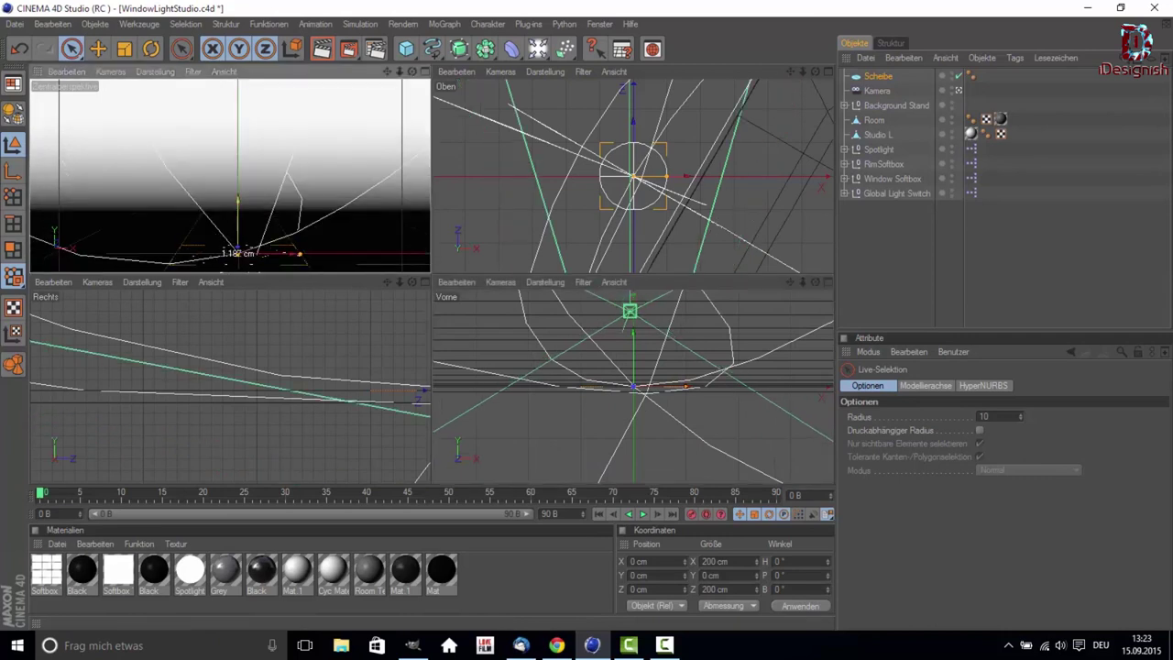
pyautogui.scroll(-3, 319, 334)
pyautogui.scroll(-2, 311, 333)
pyautogui.moveTo(274, 406); pyautogui.dragTo(273, 392)
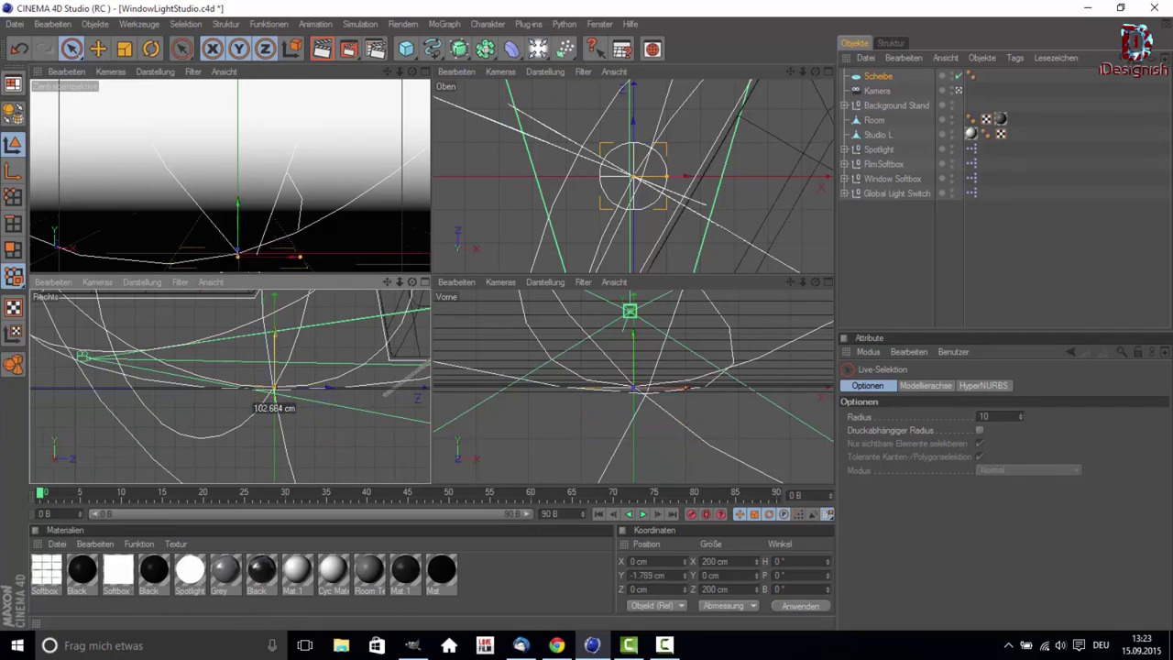
pyautogui.moveTo(273, 392); pyautogui.dragTo(274, 389)
pyautogui.scroll(4, 291, 374)
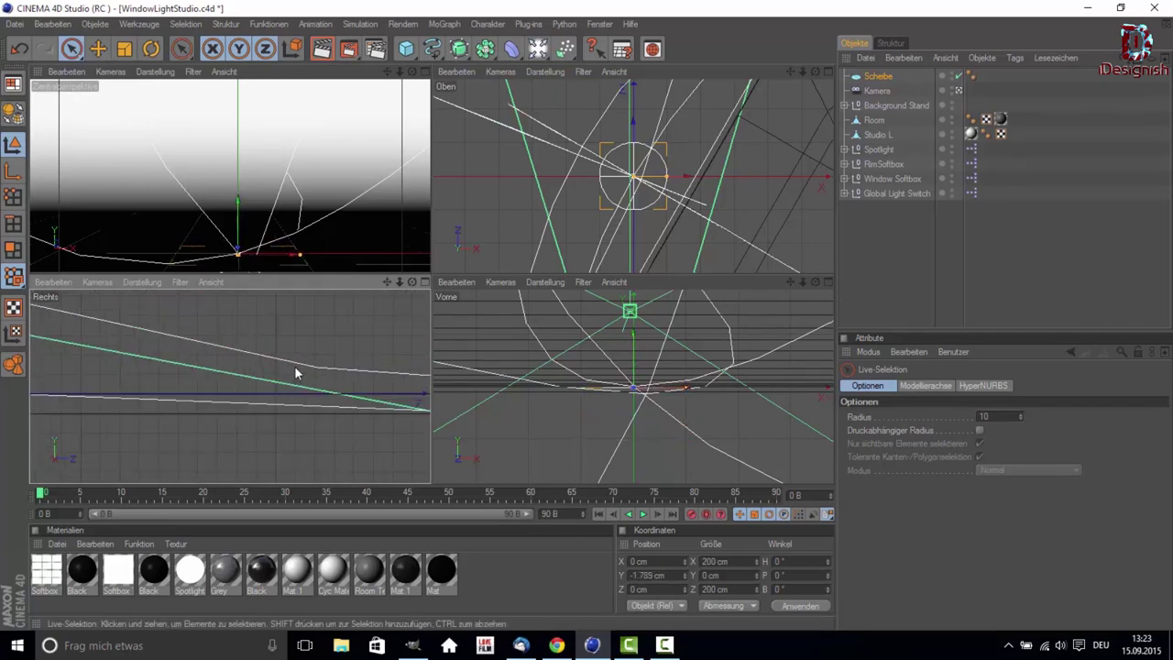
pyautogui.moveTo(387, 283)
pyautogui.mouseDown()
pyautogui.moveTo(427, 285)
pyautogui.moveTo(342, 279)
pyautogui.mouseUp()
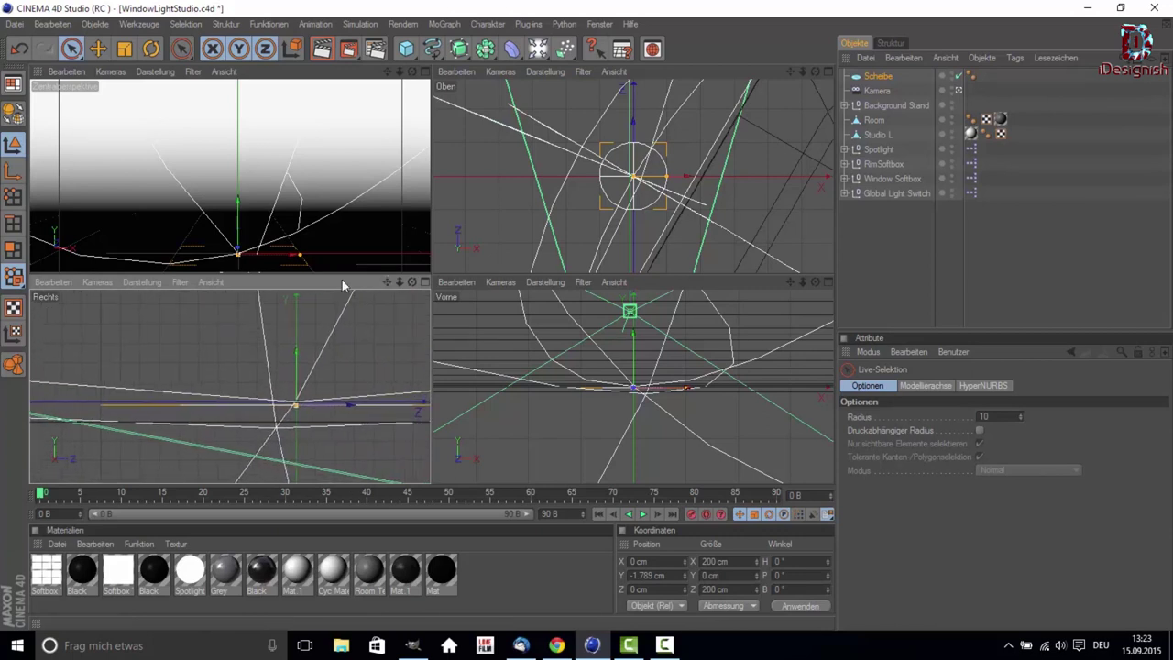
pyautogui.moveTo(296, 387); pyautogui.dragTo(295, 383)
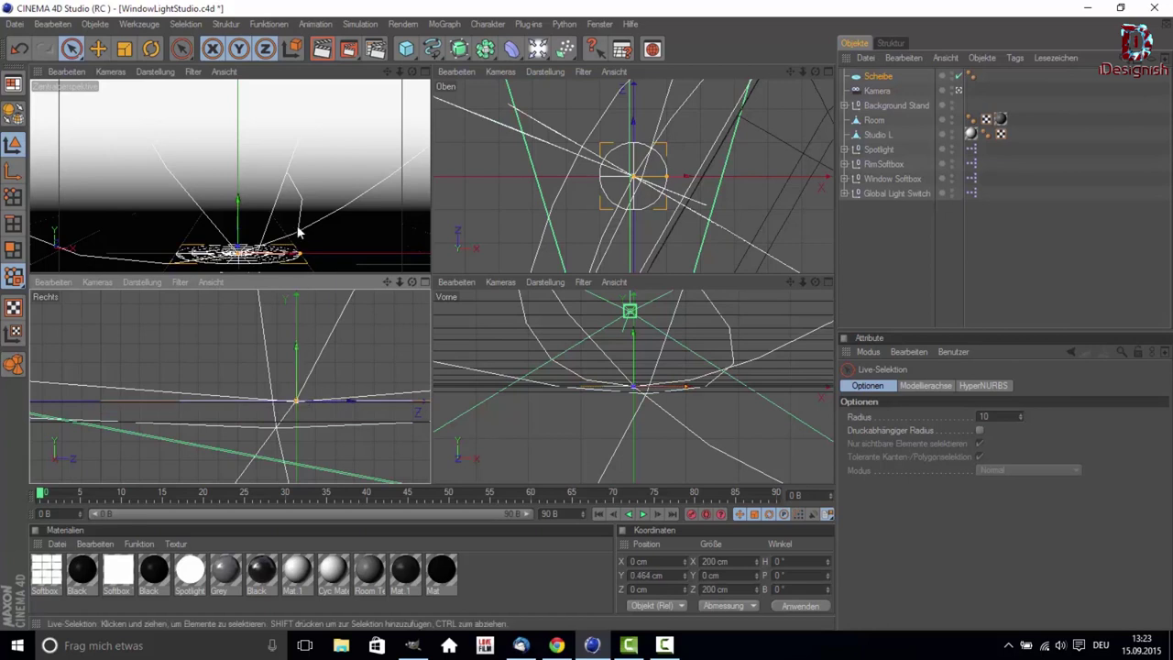
# Shrink the disc to about 90 cm across and bring up the primitives list.
pyautogui.middleClick(301, 227)
pyautogui.moveTo(572, 446)
pyautogui.mouseDown()
pyautogui.moveTo(472, 443)
pyautogui.moveTo(575, 440)
pyautogui.mouseUp()
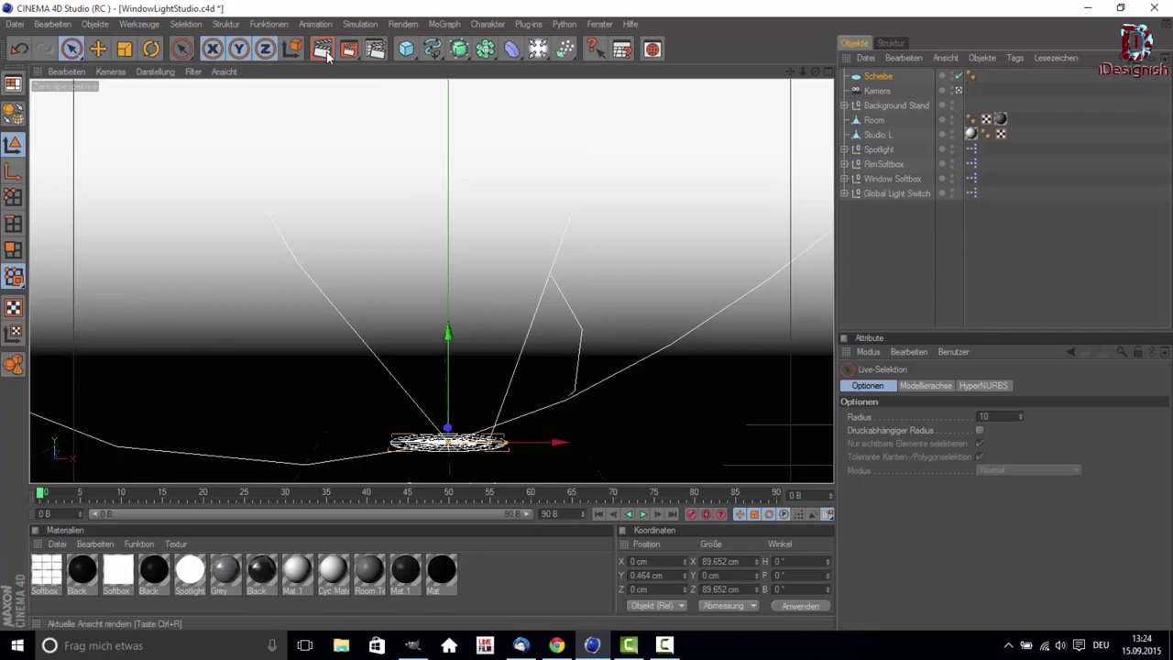
pyautogui.click(406, 48)
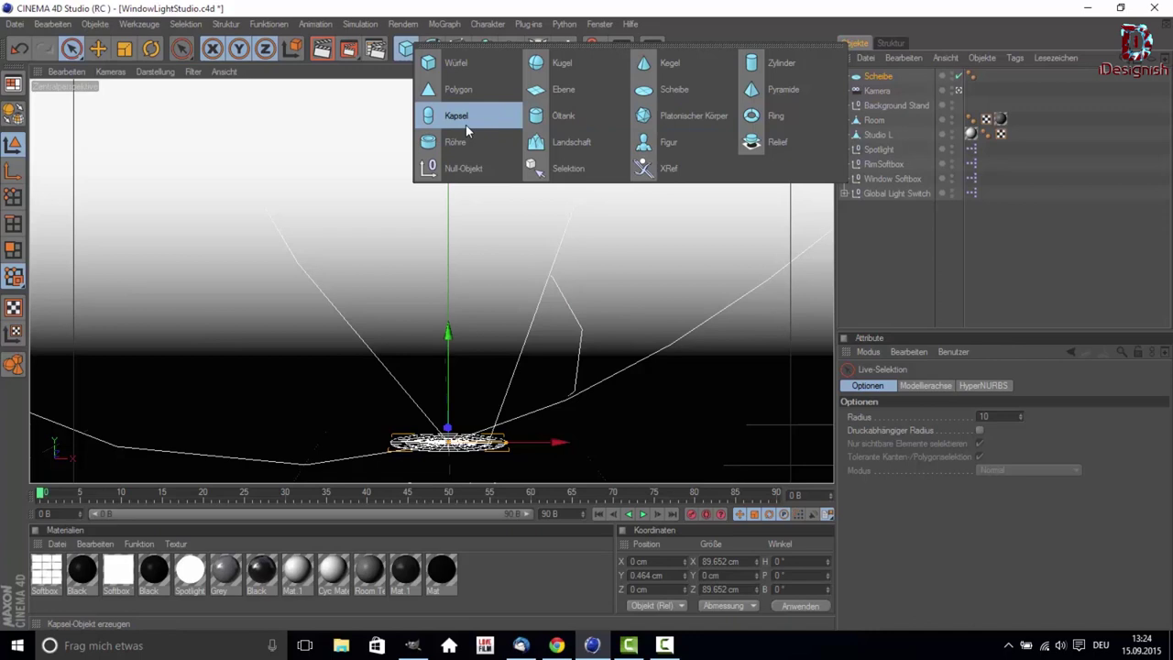
# Add a Würfel and shape it into a 15.707 × 200 × 76.28 cm slab at Y 135.378 cm.
pyautogui.click(454, 63)
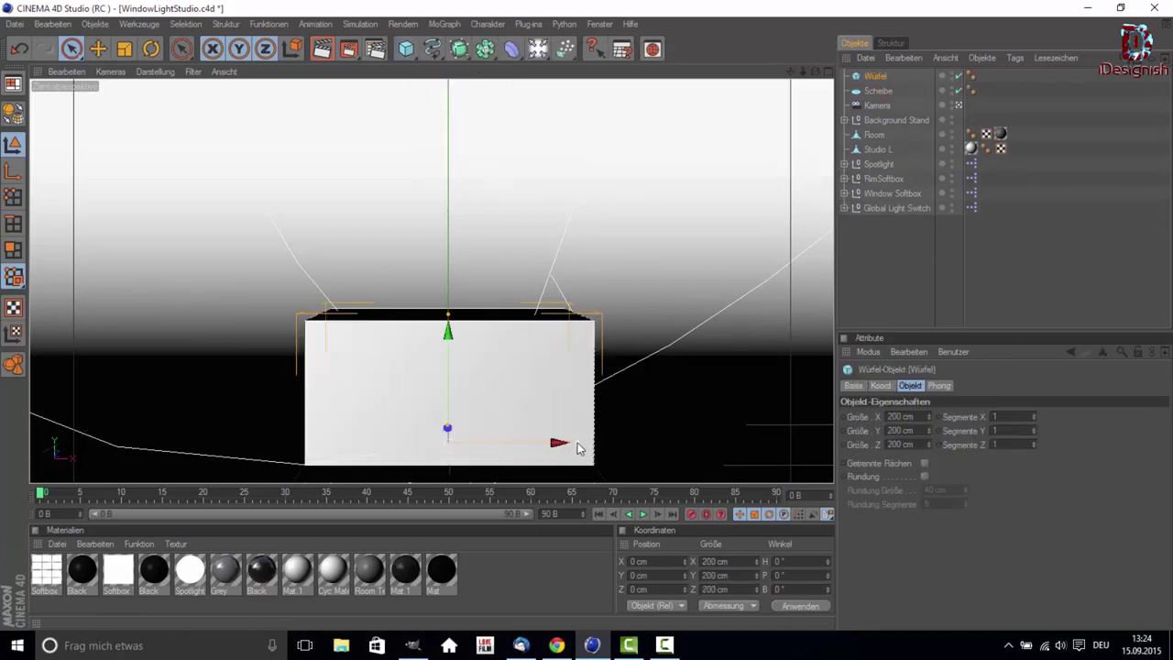
pyautogui.moveTo(575, 443); pyautogui.dragTo(458, 443)
pyautogui.moveTo(575, 443); pyautogui.dragTo(579, 442)
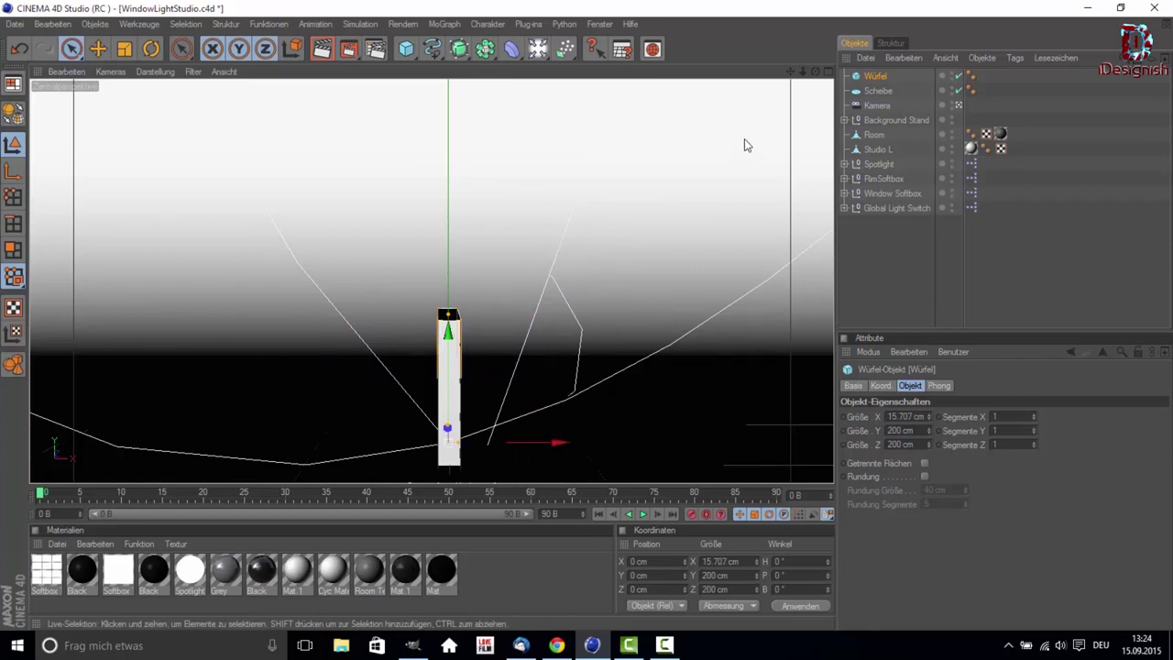
pyautogui.moveTo(814, 71); pyautogui.dragTo(770, 114)
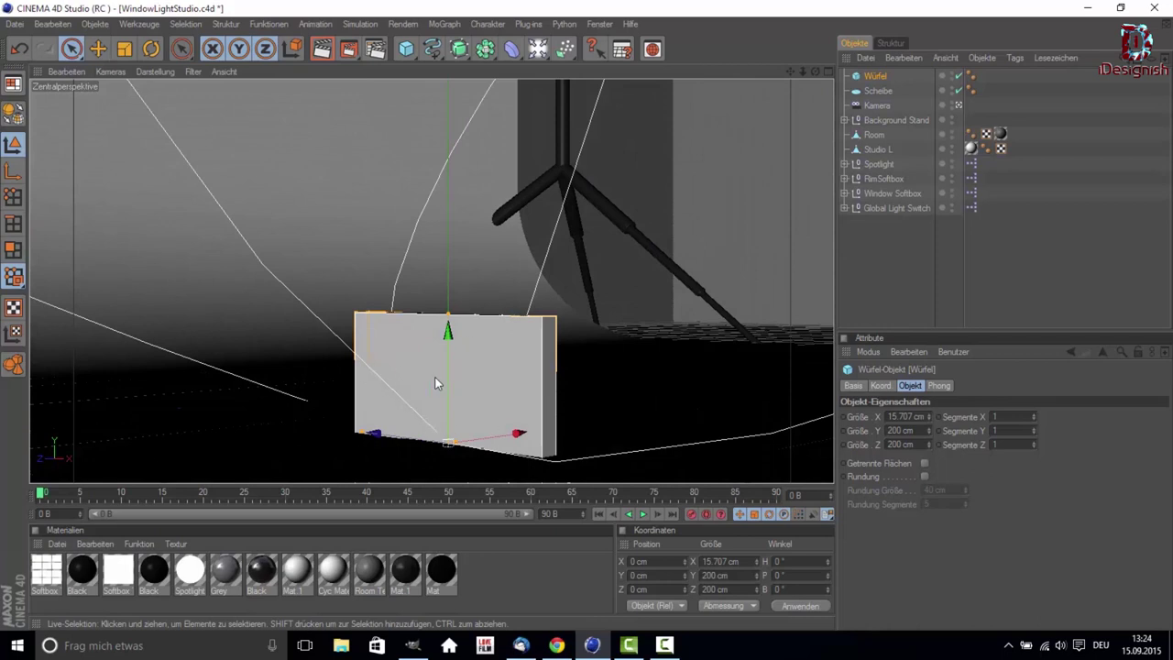
pyautogui.moveTo(447, 383); pyautogui.dragTo(373, 406)
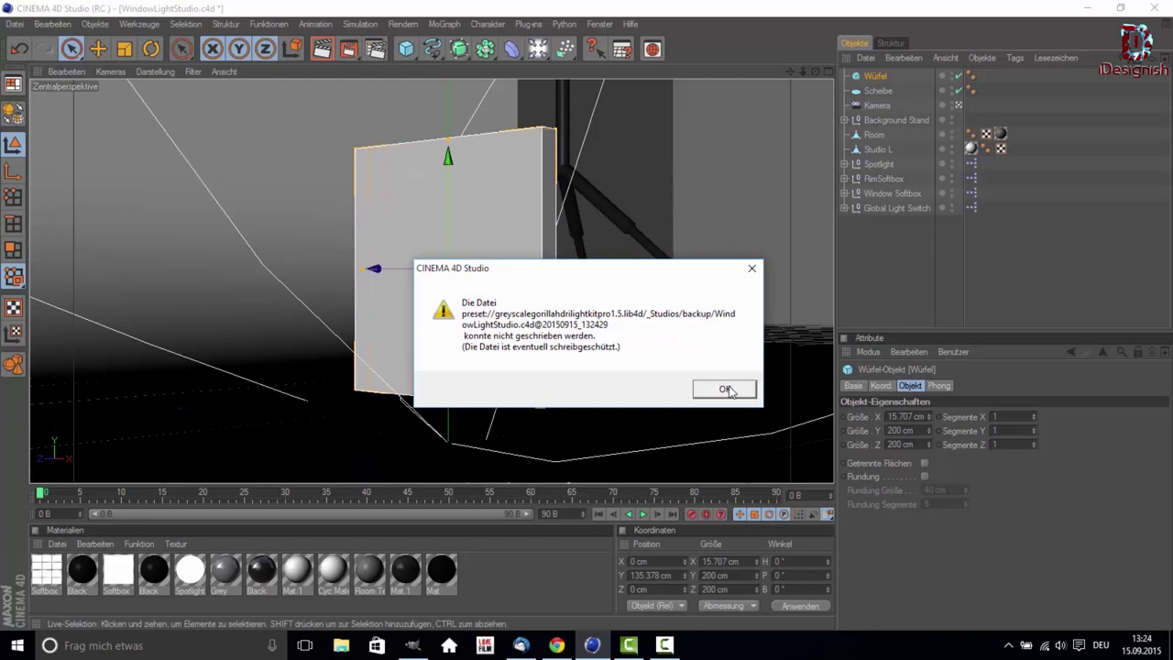
pyautogui.click(724, 390)
pyautogui.moveTo(357, 267); pyautogui.dragTo(368, 269)
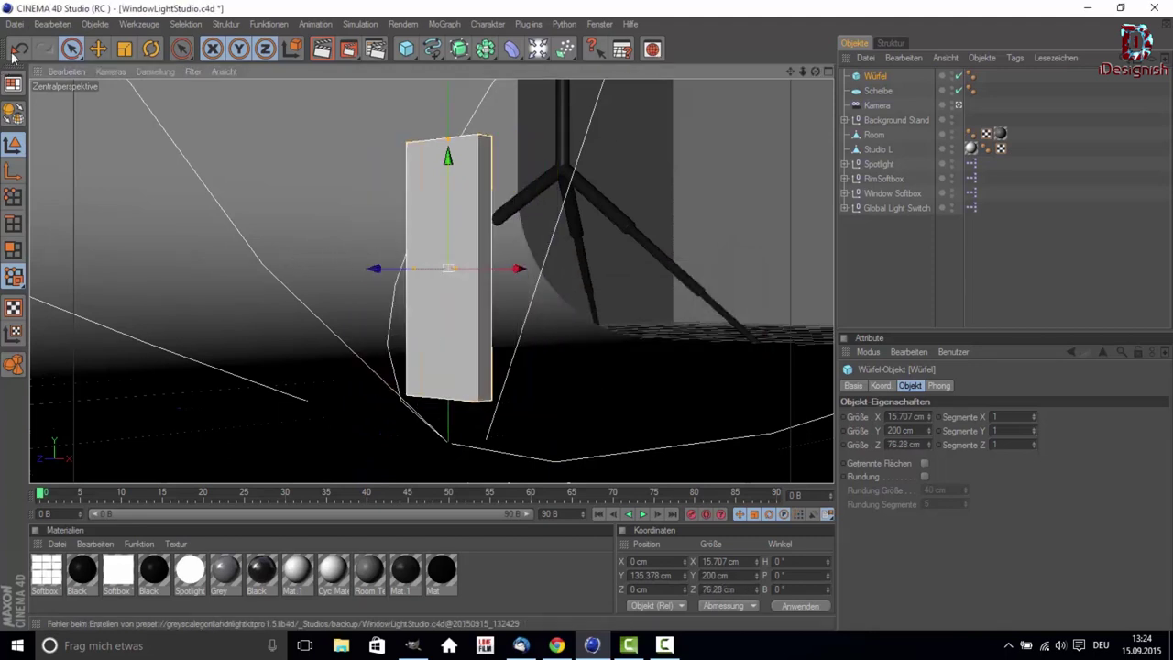
# Start saving the scene under the name Tut.
pyautogui.click(30, 25)
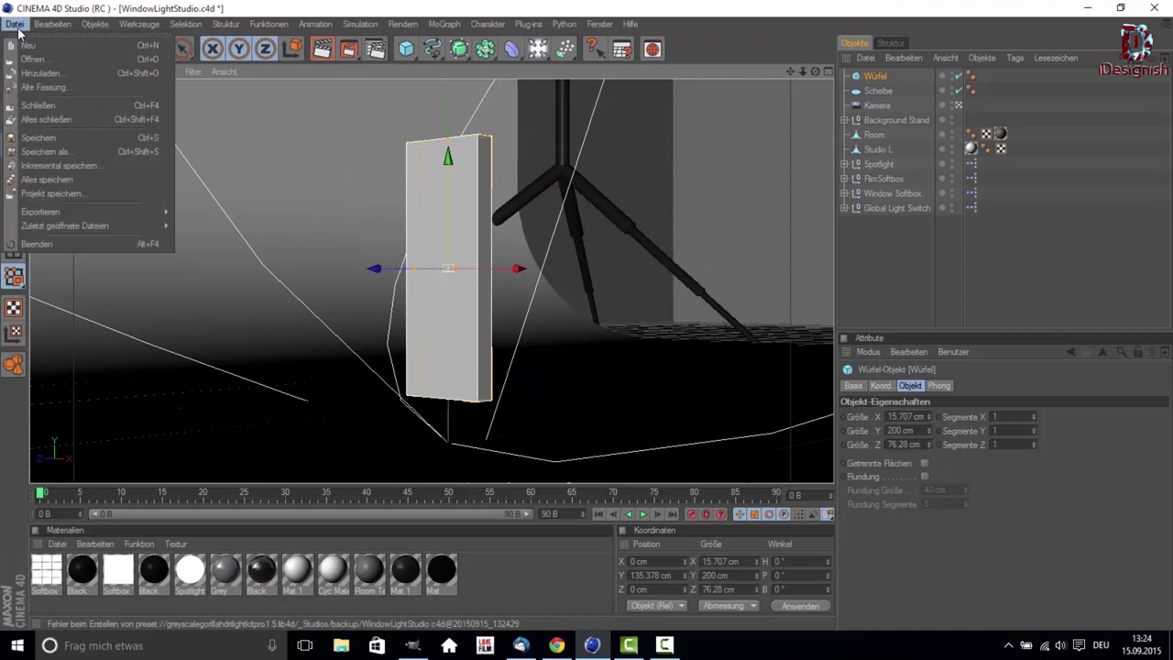
pyautogui.click(50, 156)
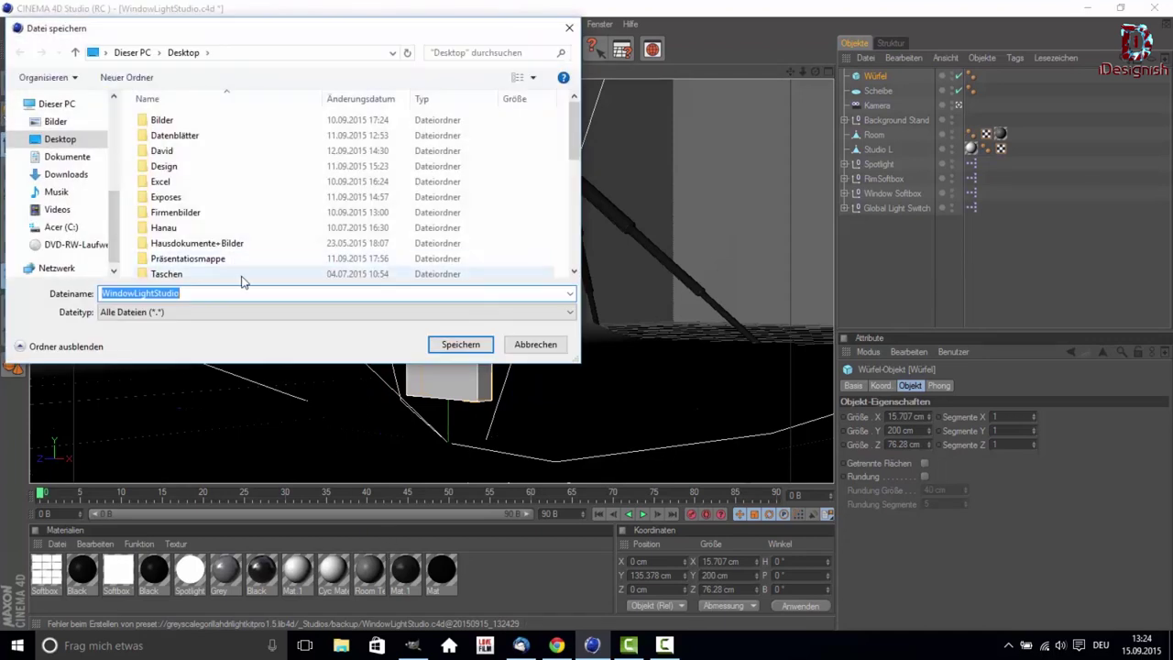
pyautogui.write('Tut')
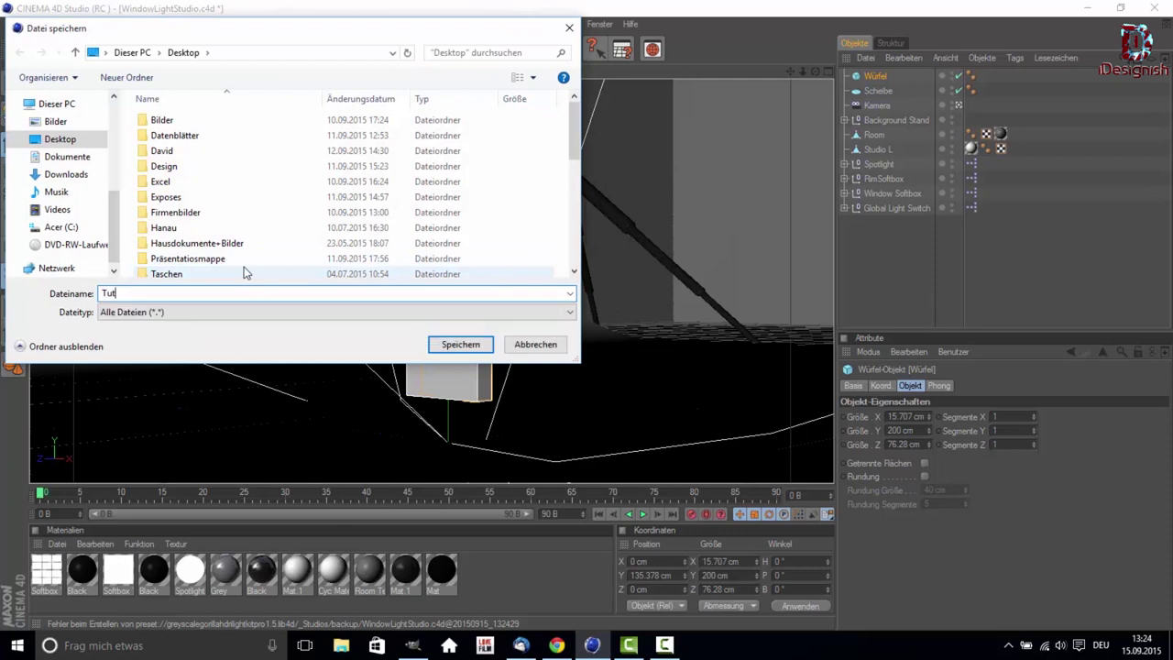
# Save the scene as Tut.c4d and delete the slab cube.
pyautogui.click(445, 343)
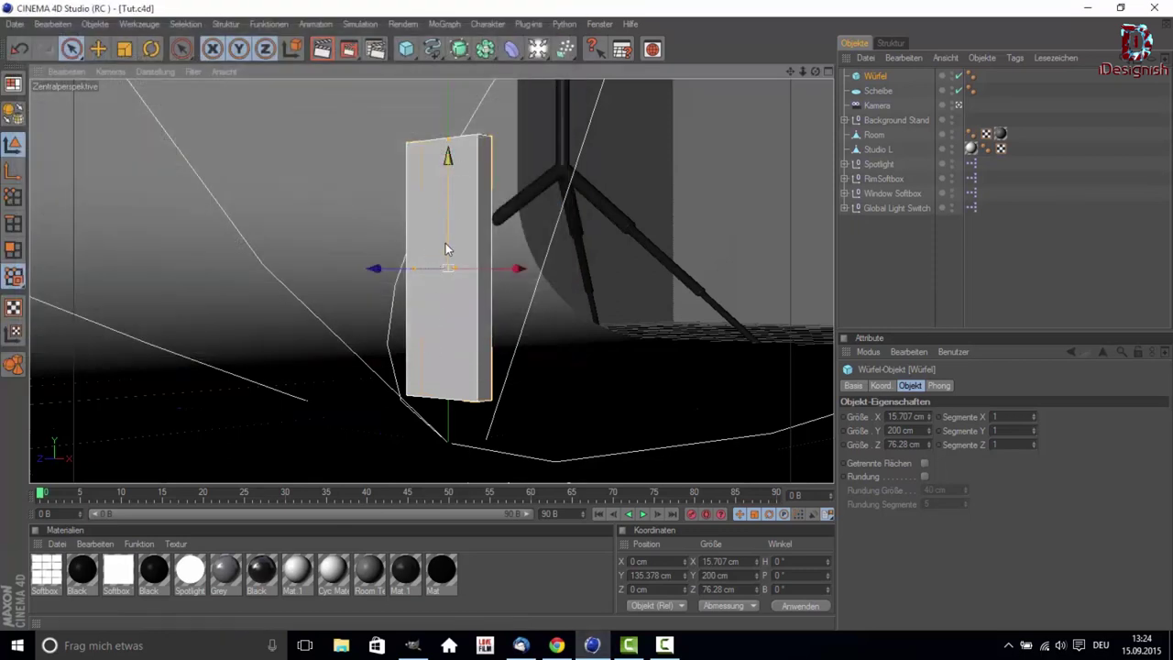
pyautogui.moveTo(414, 269); pyautogui.dragTo(428, 273)
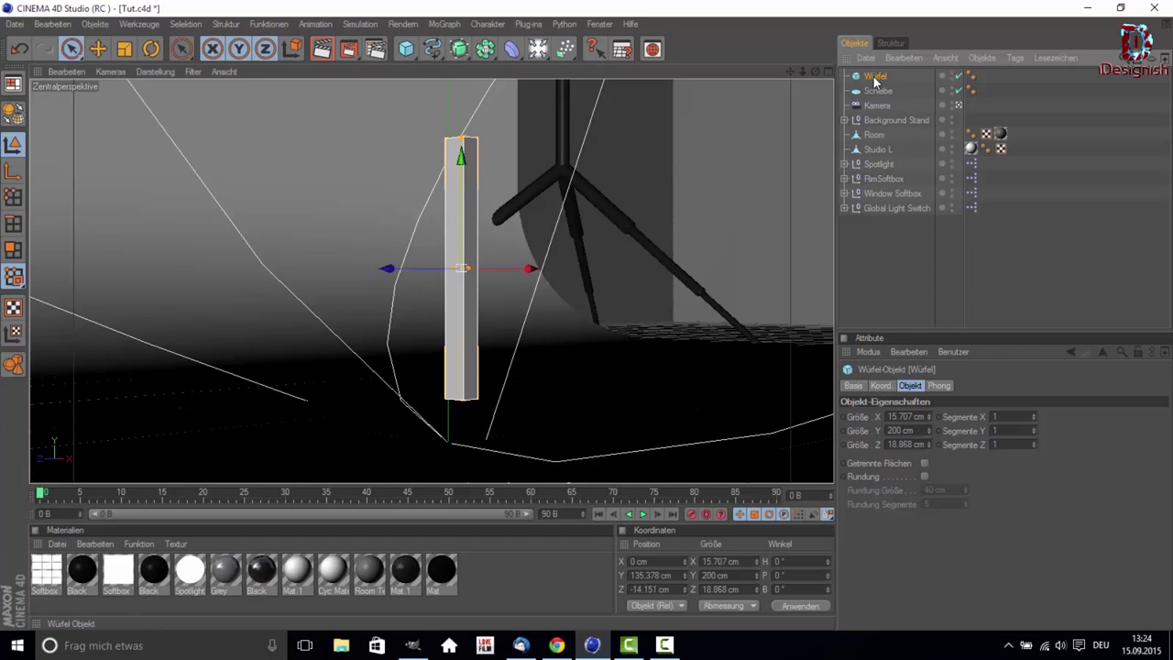
pyautogui.press('Delete')
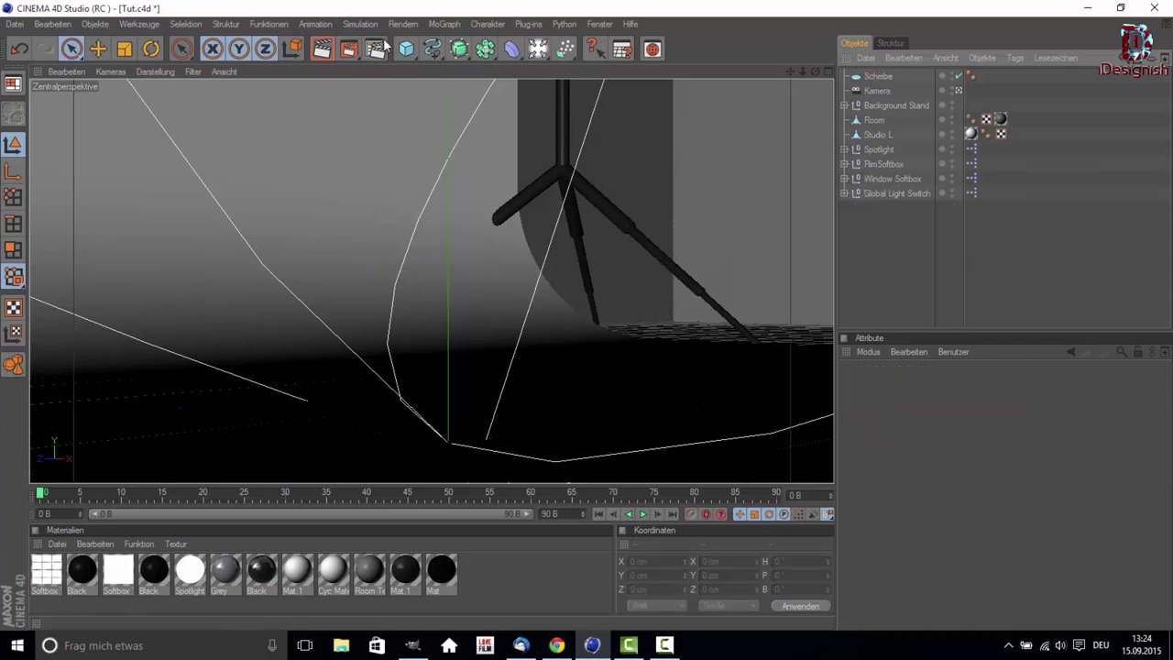
# Add a raised Kapsel capsule and thin it to about 5.189 cm radius as the pole.
pyautogui.moveTo(405, 48); pyautogui.dragTo(421, 74)
pyautogui.click(488, 122)
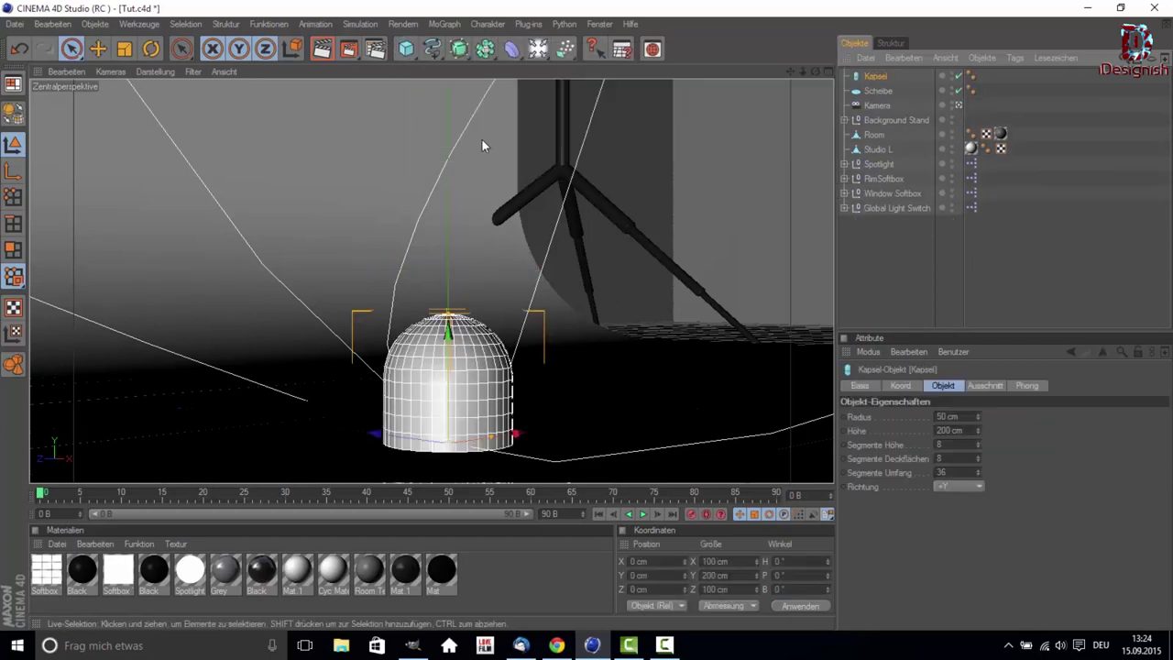
pyautogui.moveTo(449, 301); pyautogui.dragTo(446, 107)
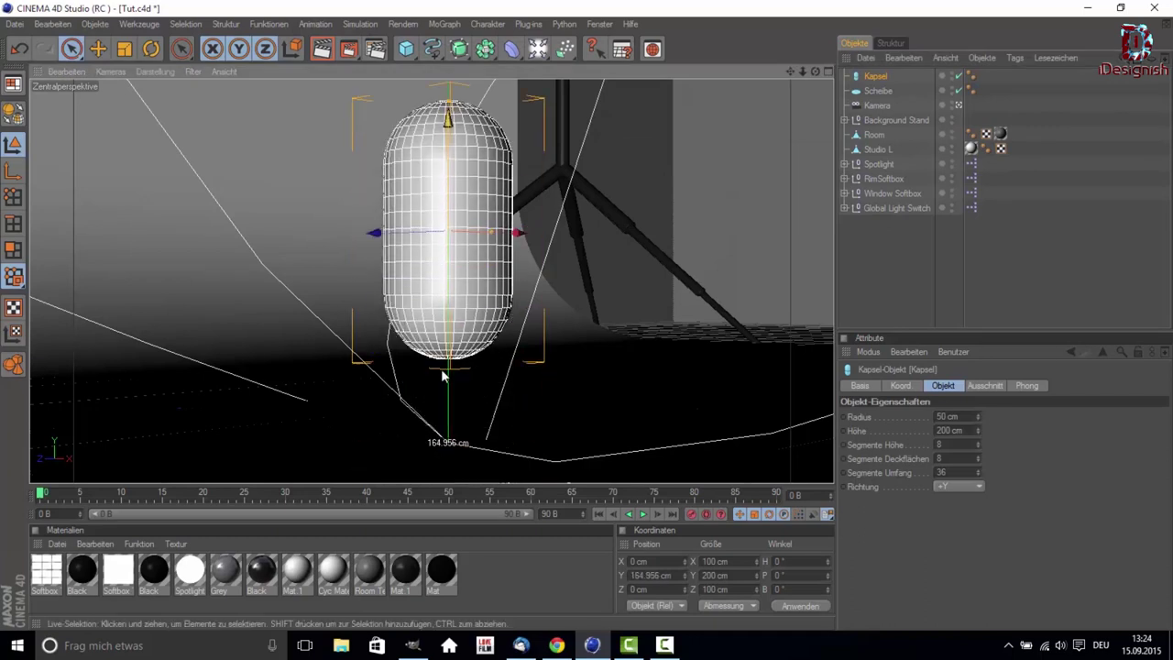
pyautogui.moveTo(502, 233); pyautogui.dragTo(451, 232)
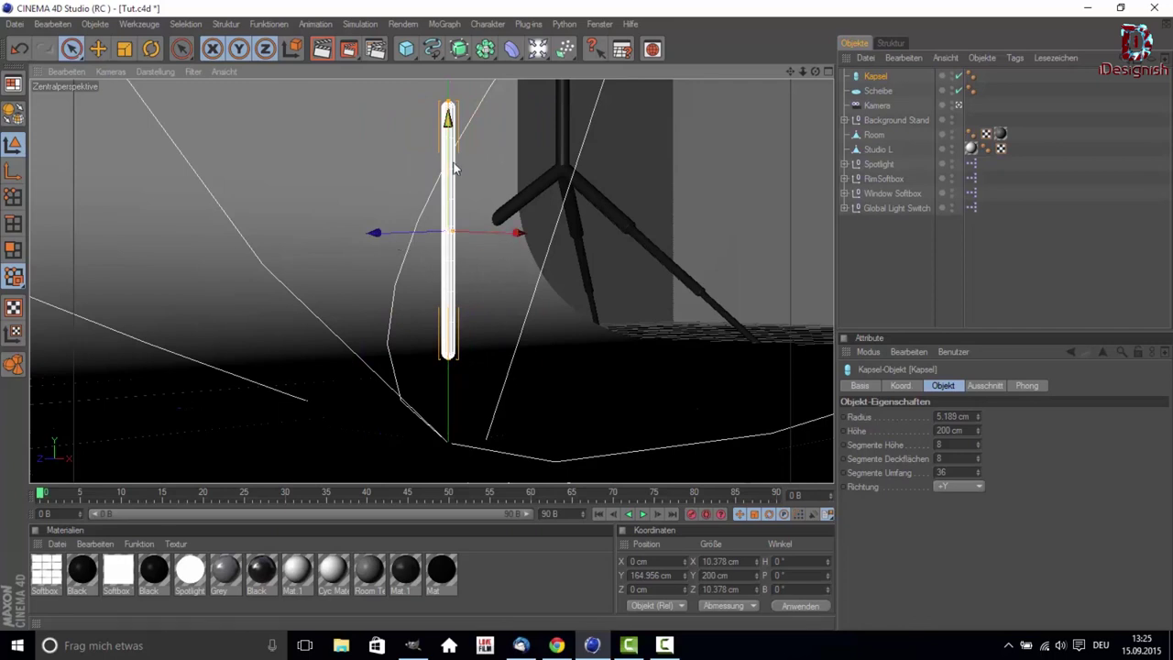
# Lower the capsule pole toward the floor and switch to the four-view layout.
pyautogui.moveTo(452, 164); pyautogui.dragTo(448, 243)
pyautogui.middleClick(344, 189)
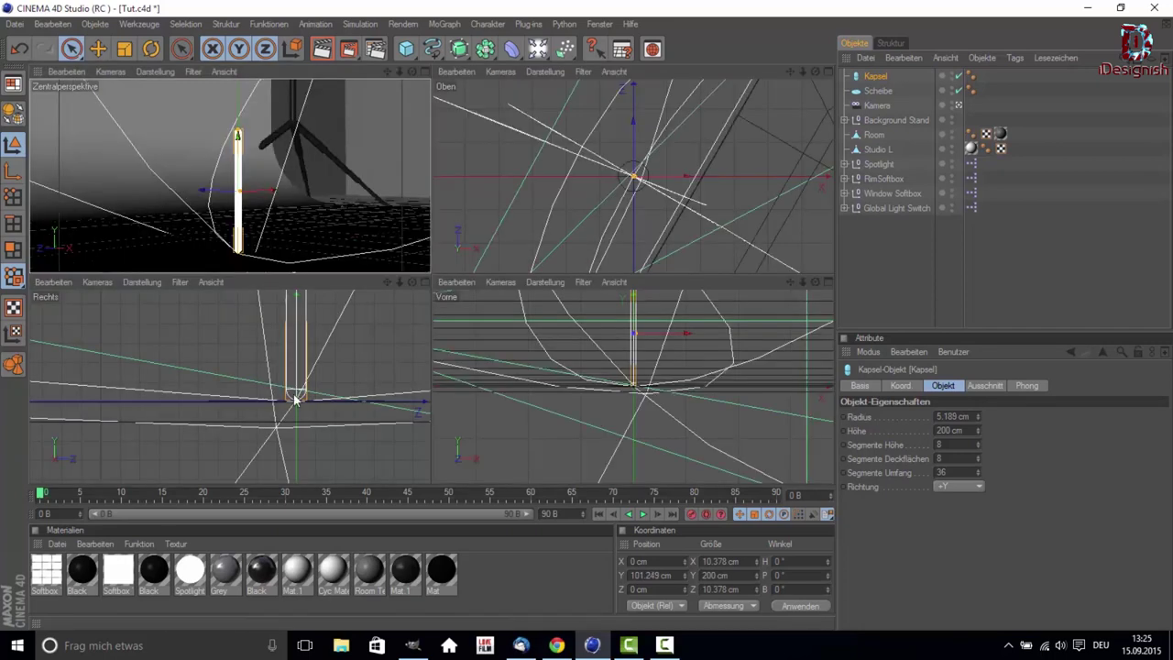
pyautogui.scroll(-2, 295, 374)
pyautogui.scroll(-3, 298, 373)
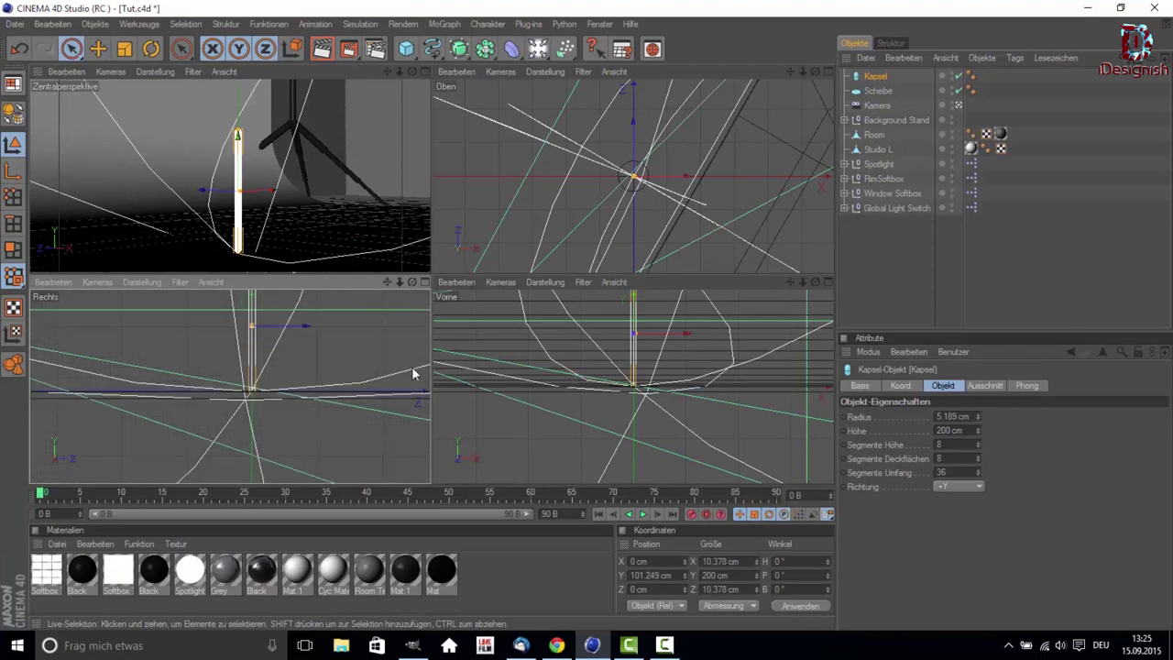
pyautogui.scroll(3, 500, 378)
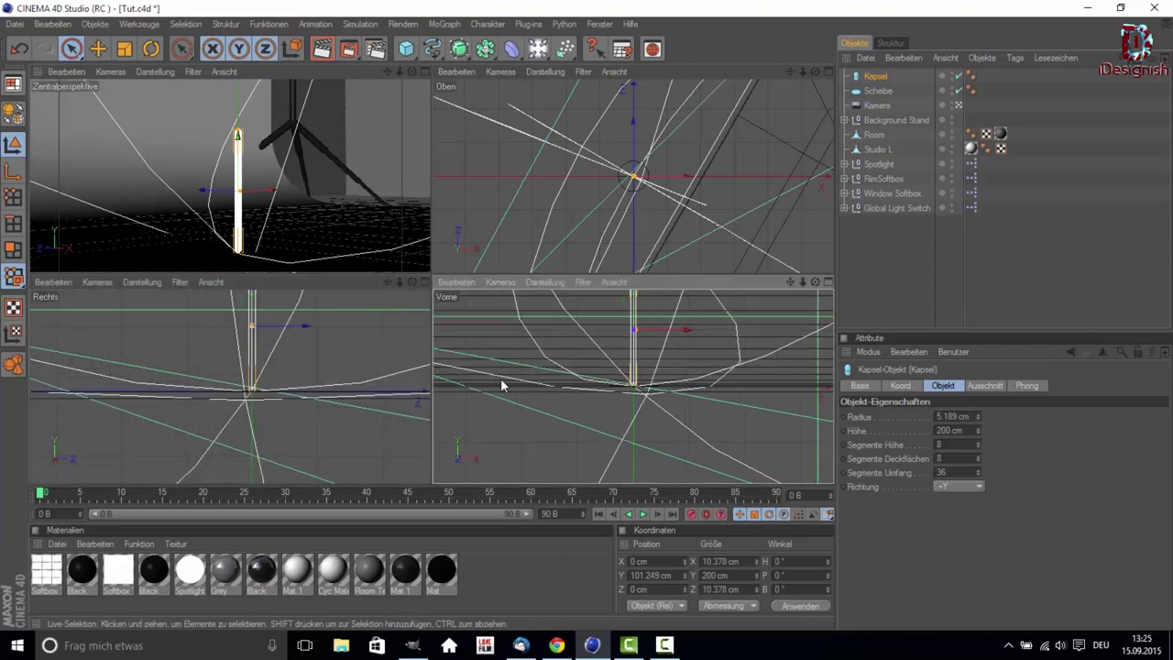
# Select the Scheibe disc and frame it in the side view.
pyautogui.click(888, 90)
pyautogui.scroll(-5, 324, 361)
pyautogui.scroll(2, 320, 354)
pyautogui.scroll(2, 275, 371)
pyautogui.scroll(2, 234, 391)
pyautogui.scroll(3, 229, 389)
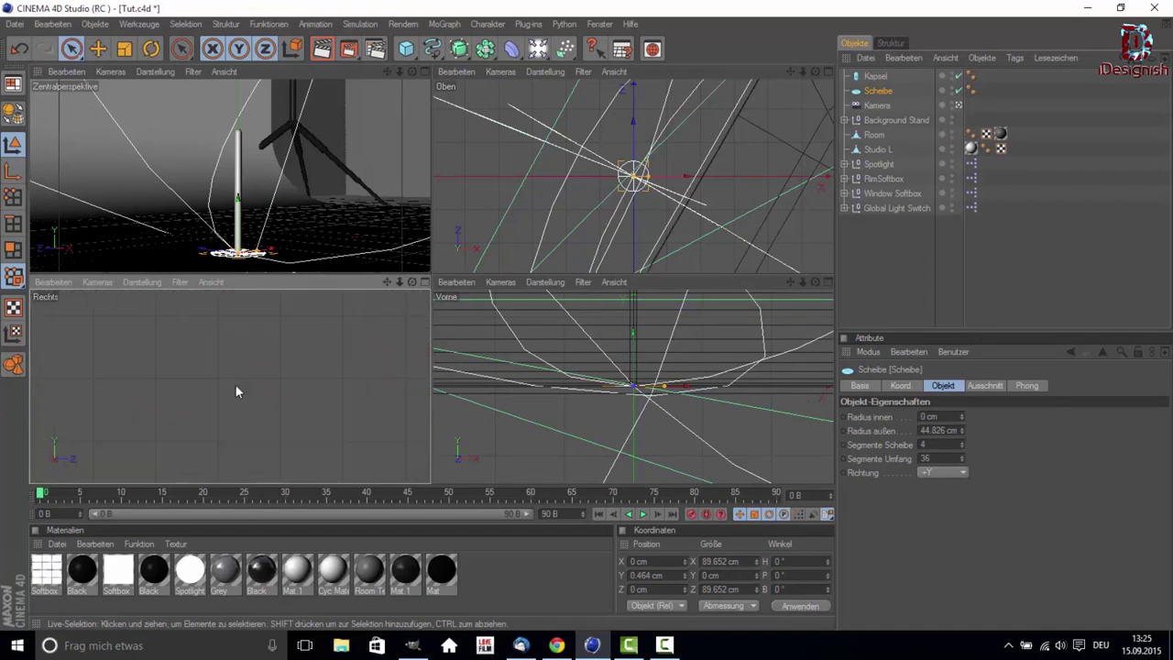
pyautogui.scroll(-1, 234, 371)
pyautogui.scroll(-2, 243, 376)
pyautogui.scroll(-1, 252, 371)
pyautogui.moveTo(386, 281)
pyautogui.mouseDown()
pyautogui.moveTo(391, 256)
pyautogui.moveTo(143, 349)
pyautogui.mouseUp()
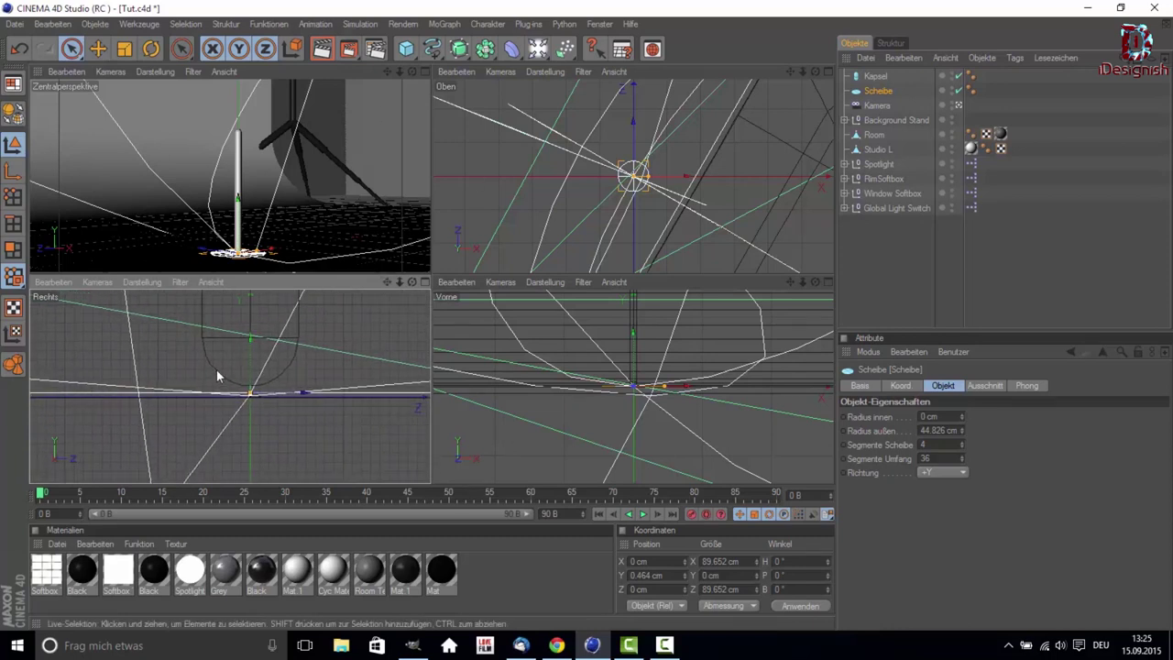
# Raise the disc to Y 6.504 cm under the pole, then maximize the perspective view.
pyautogui.scroll(1, 218, 371)
pyautogui.scroll(1, 221, 372)
pyautogui.scroll(1, 248, 376)
pyautogui.moveTo(264, 378); pyautogui.dragTo(264, 368)
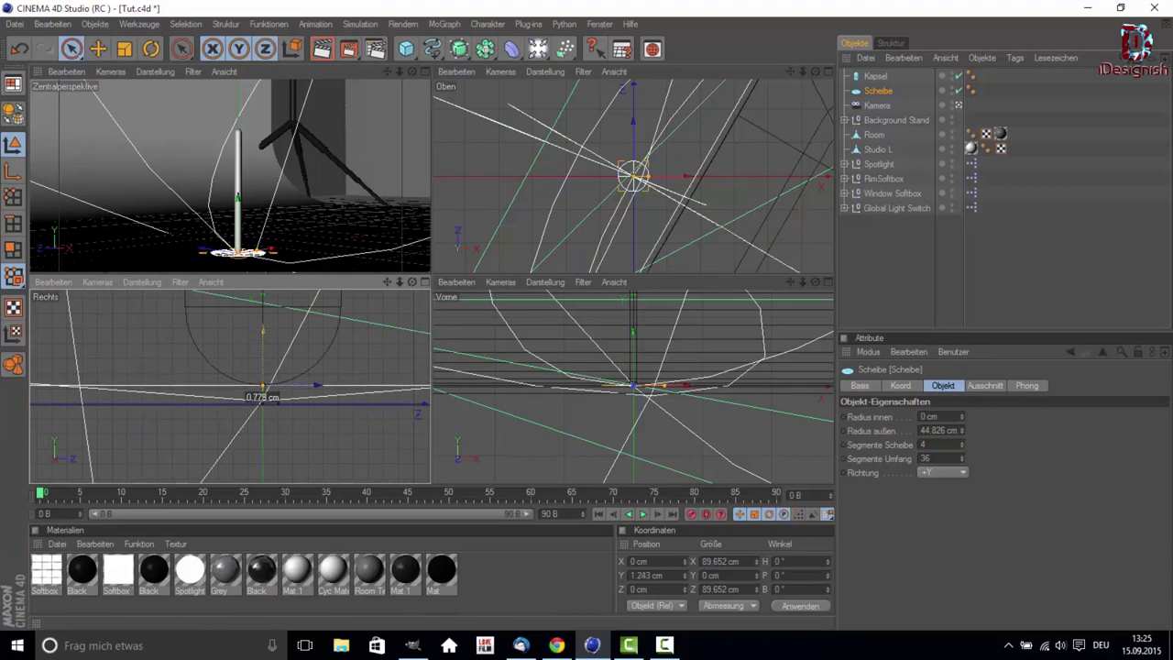
pyautogui.moveTo(263, 385)
pyautogui.mouseDown()
pyautogui.moveTo(263, 305)
pyautogui.moveTo(297, 390)
pyautogui.mouseUp()
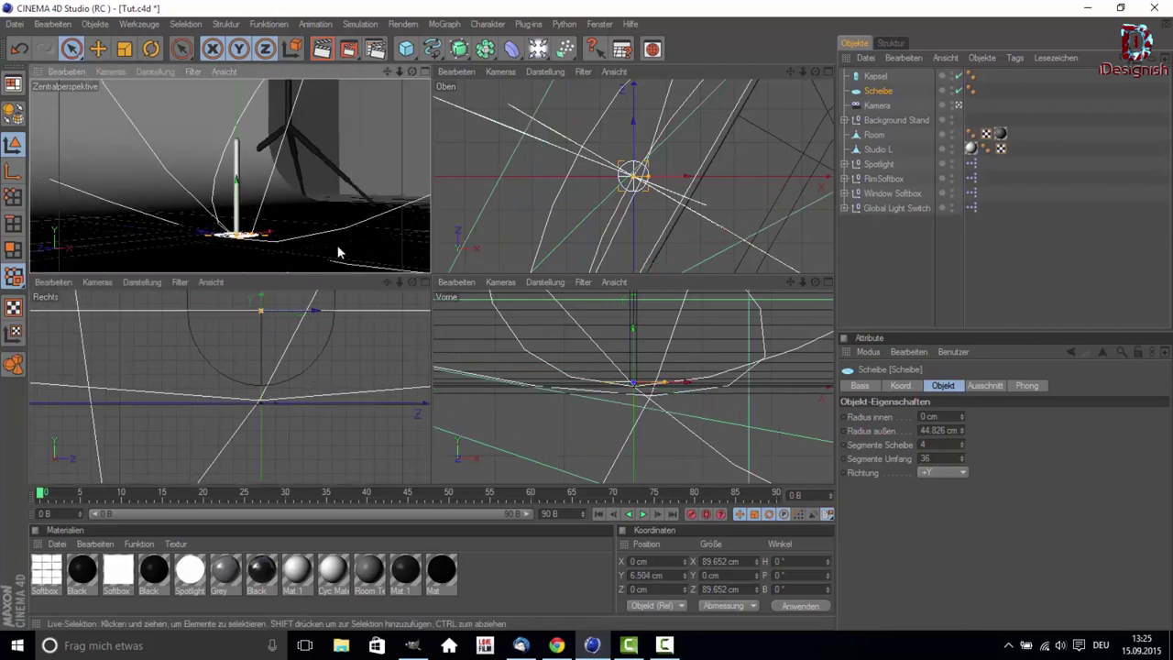
pyautogui.middleClick(307, 188)
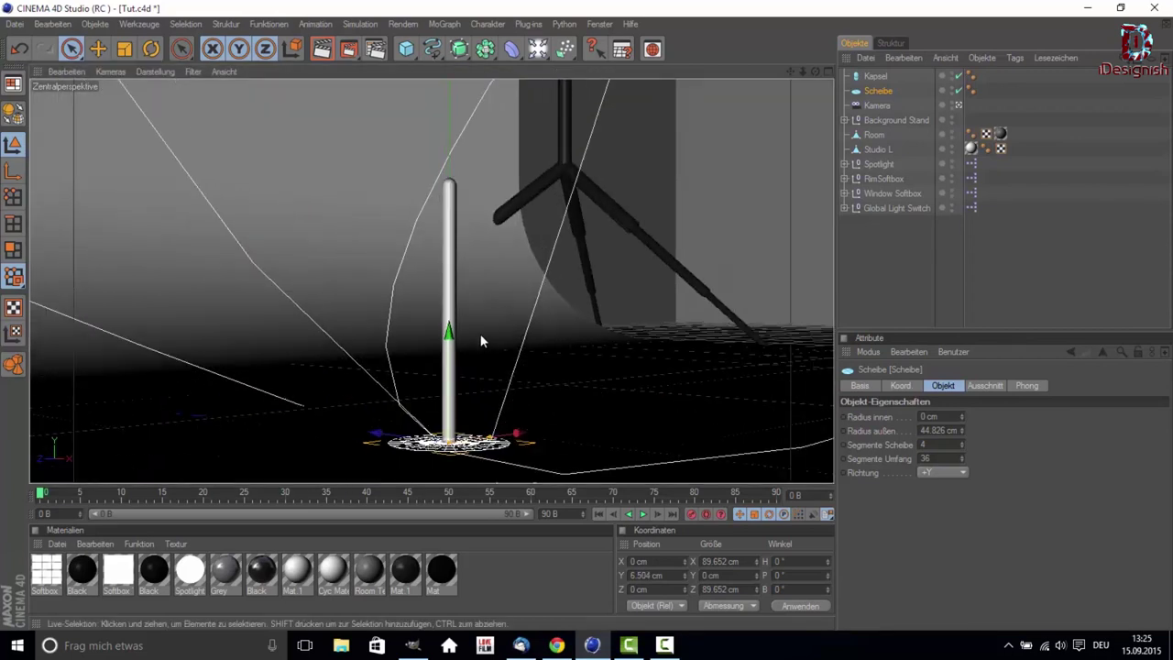
pyautogui.scroll(2, 469, 394)
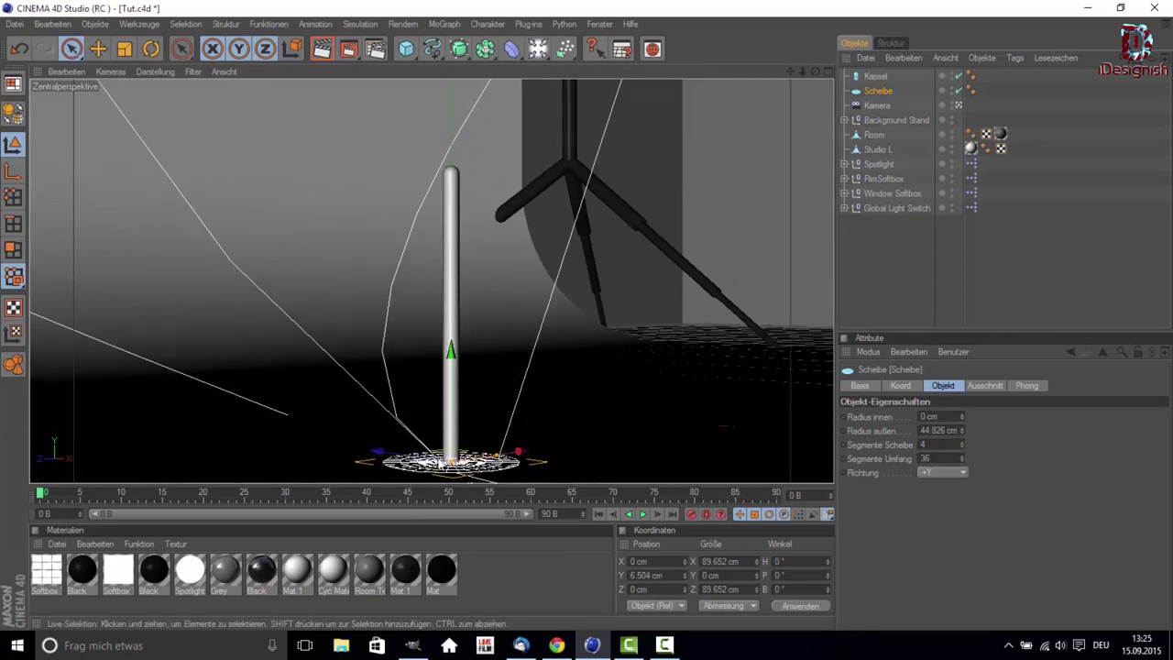
# Add a Röhre tube and shrink it to 6.437 cm radius and 5.979 cm height.
pyautogui.click(409, 49)
pyautogui.click(467, 150)
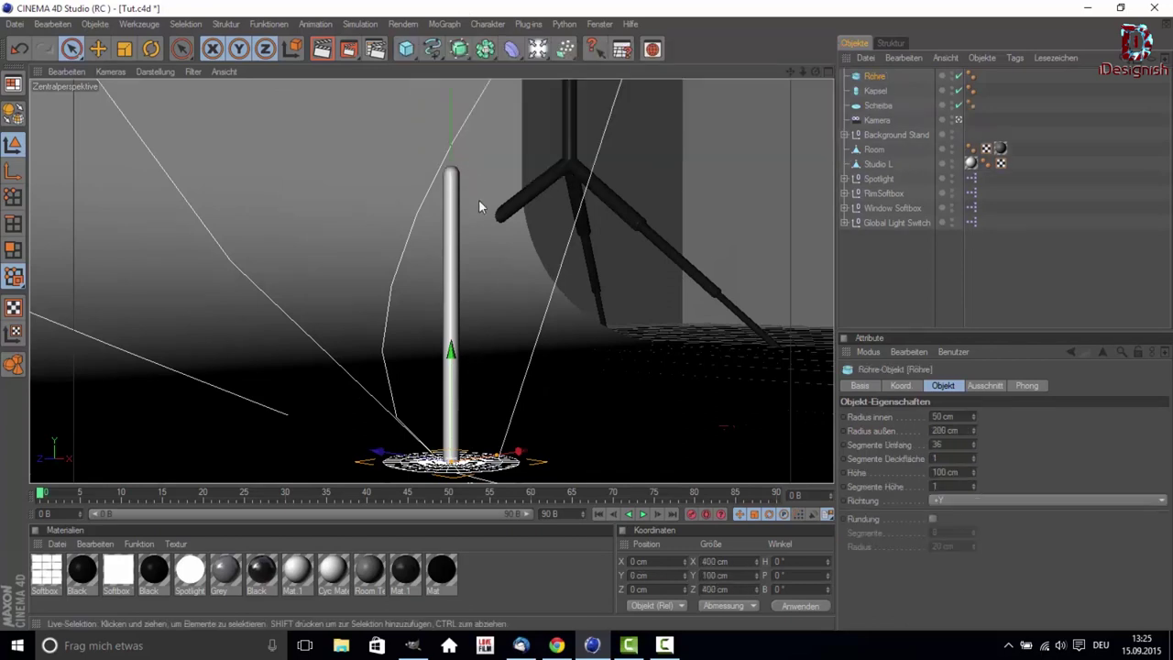
pyautogui.moveTo(628, 443)
pyautogui.mouseDown()
pyautogui.moveTo(555, 431)
pyautogui.moveTo(491, 444)
pyautogui.mouseUp()
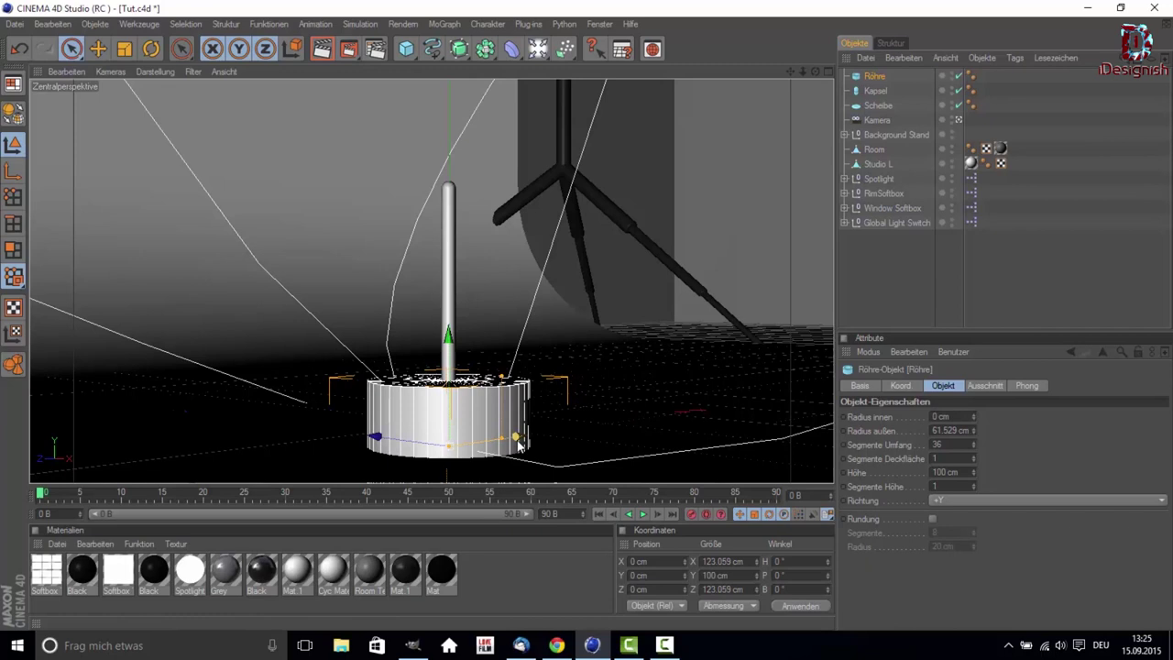
pyautogui.moveTo(505, 441); pyautogui.dragTo(503, 432)
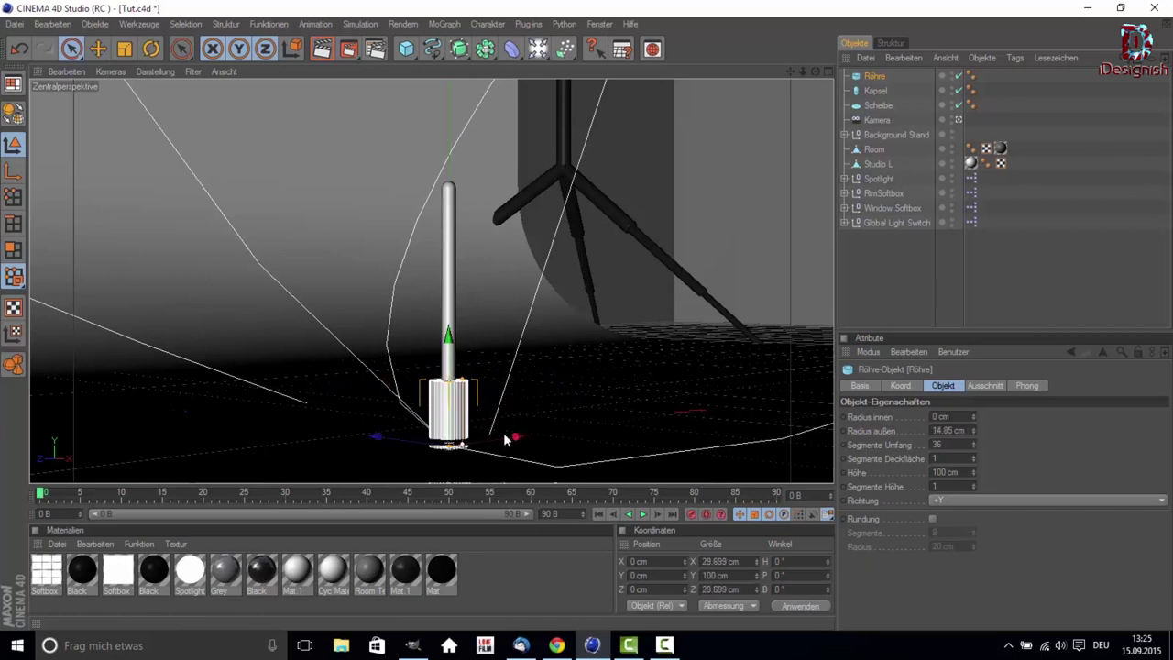
pyautogui.moveTo(448, 378)
pyautogui.mouseDown()
pyautogui.moveTo(449, 458)
pyautogui.moveTo(449, 431)
pyautogui.mouseUp()
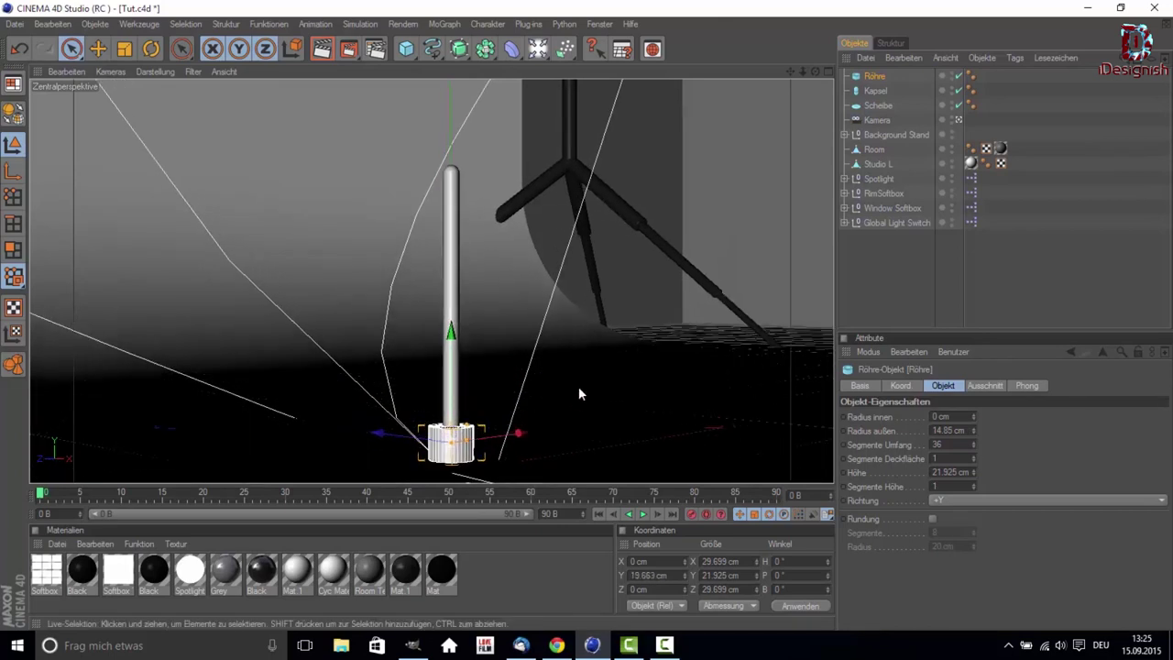
# Frame the view around the pole and its collar.
pyautogui.moveTo(792, 73)
pyautogui.mouseDown()
pyautogui.moveTo(449, 337)
pyautogui.moveTo(500, 414)
pyautogui.moveTo(493, 427)
pyautogui.mouseUp()
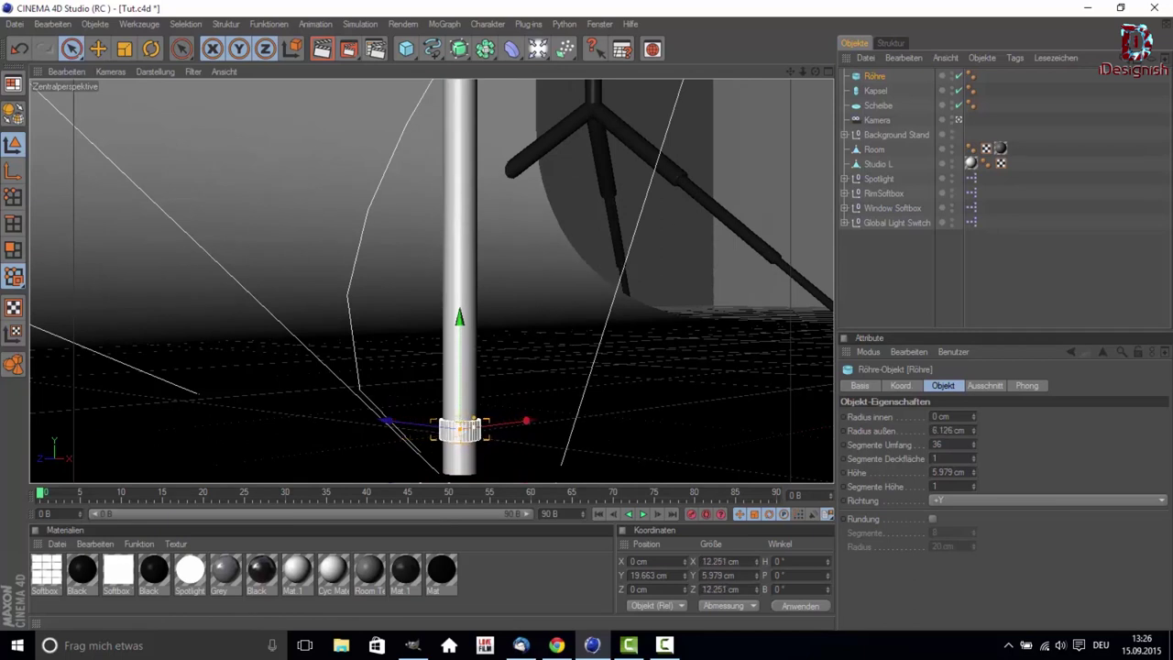
pyautogui.moveTo(563, 366)
pyautogui.keyDown('alt'); pyautogui.mouseDown()
pyautogui.moveTo(458, 373)
pyautogui.moveTo(456, 392)
pyautogui.mouseUp(); pyautogui.keyUp('alt')
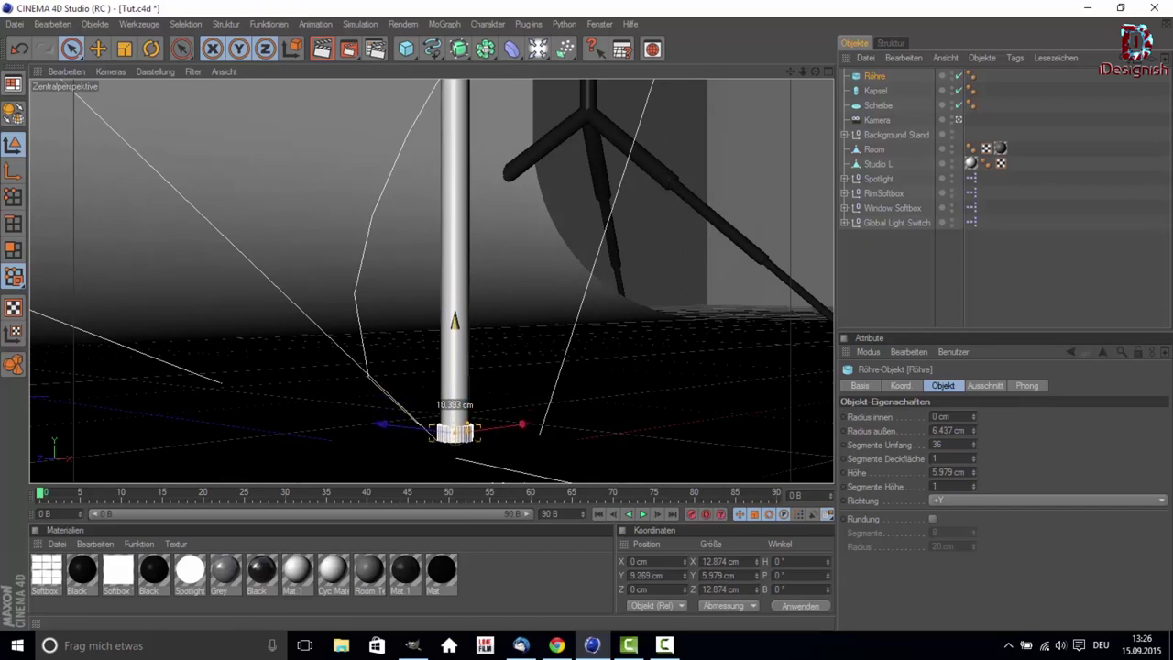
pyautogui.moveTo(786, 71); pyautogui.dragTo(641, 110)
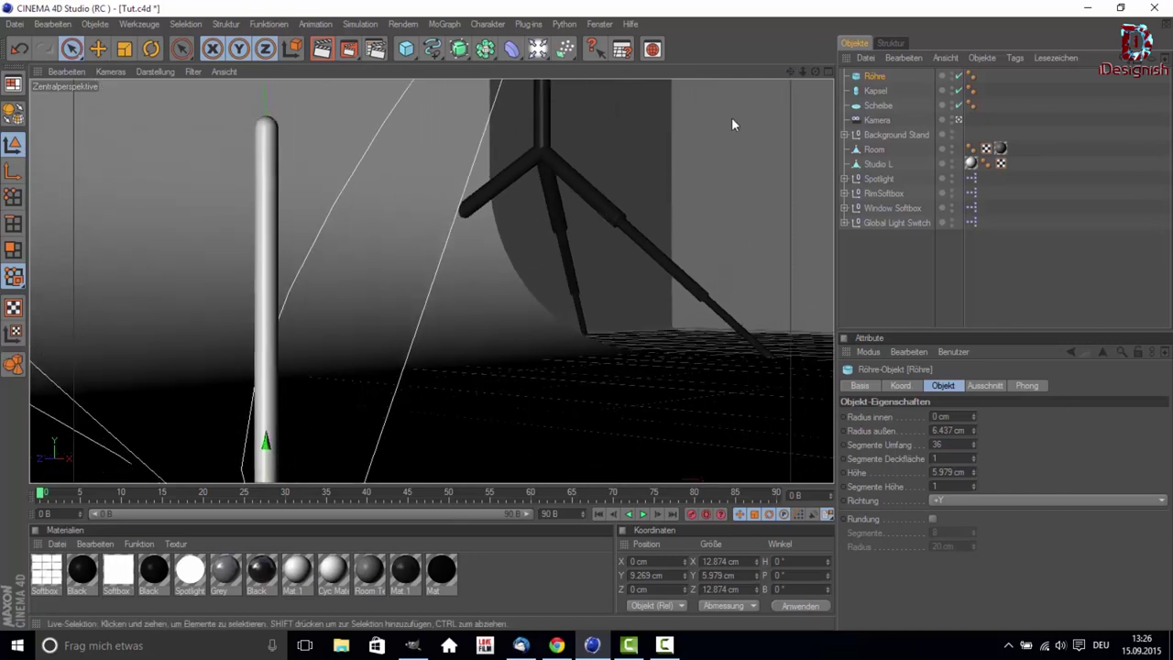
pyautogui.scroll(-2, 431, 209)
pyautogui.scroll(-2, 491, 209)
pyautogui.scroll(-2, 481, 201)
pyautogui.scroll(1, 481, 200)
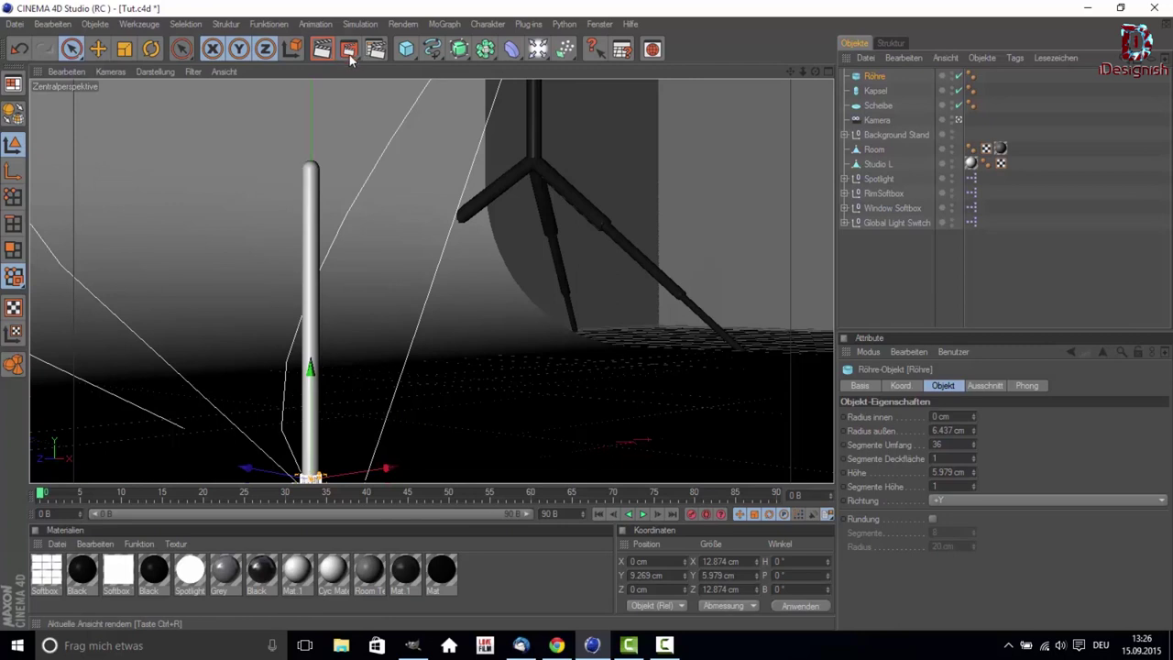
pyautogui.scroll(-1, 310, 99)
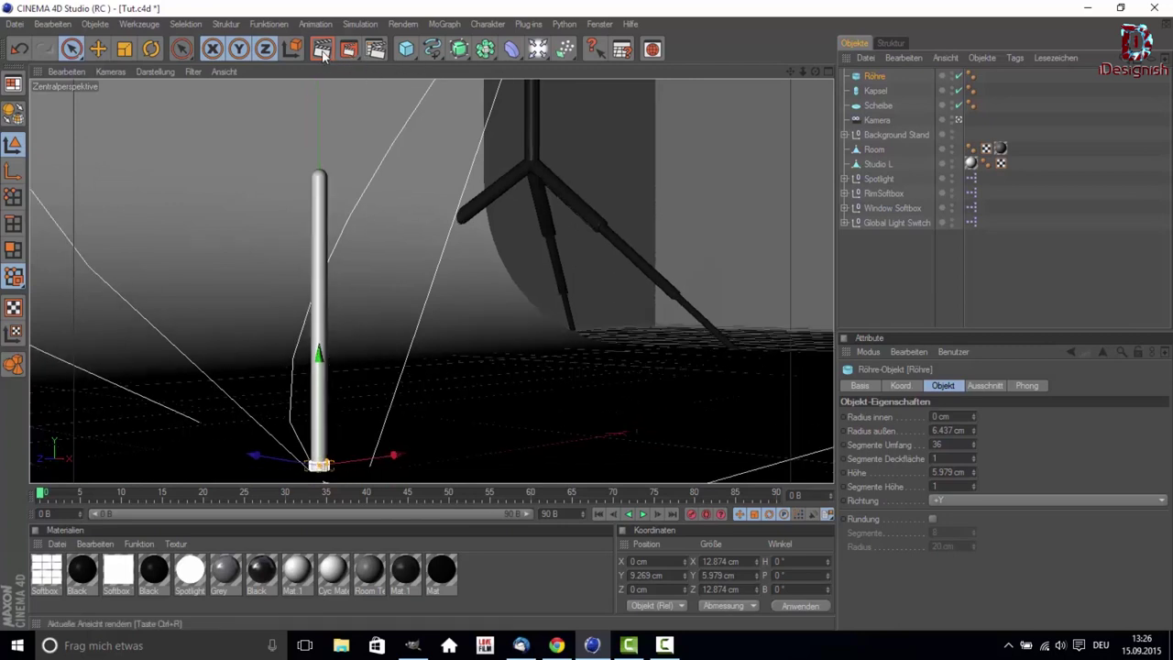
# Add a 400 cm Ebene plane and set its pitch P to 90° so it stands upright.
pyautogui.click(408, 51)
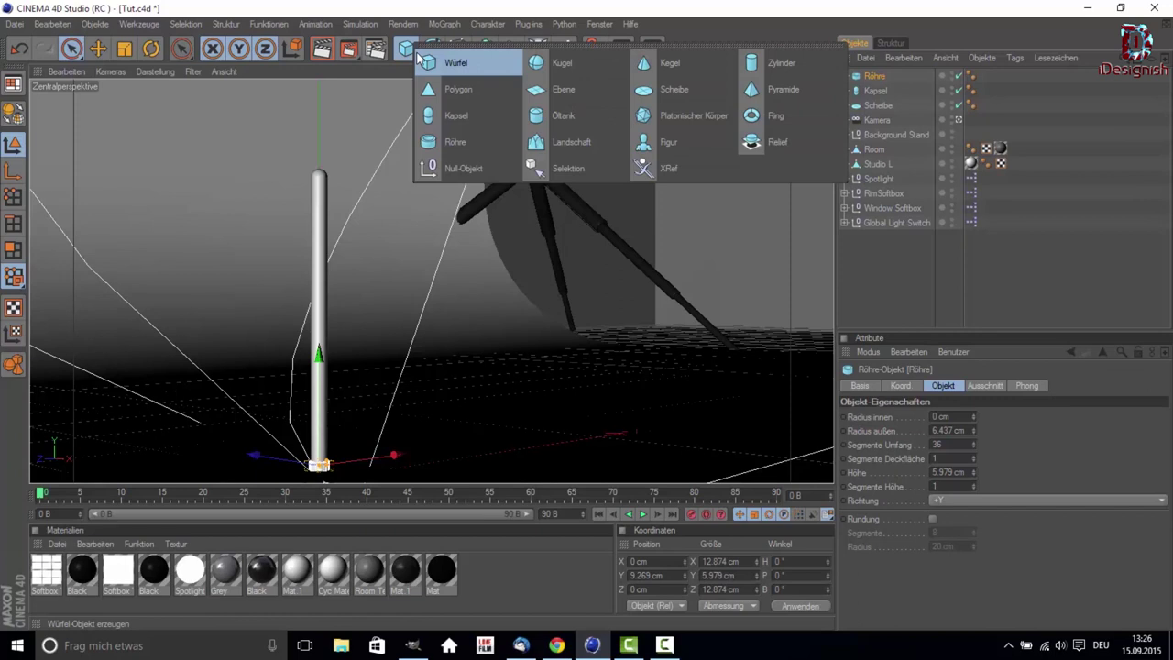
pyautogui.click(575, 87)
pyautogui.scroll(-2, 539, 266)
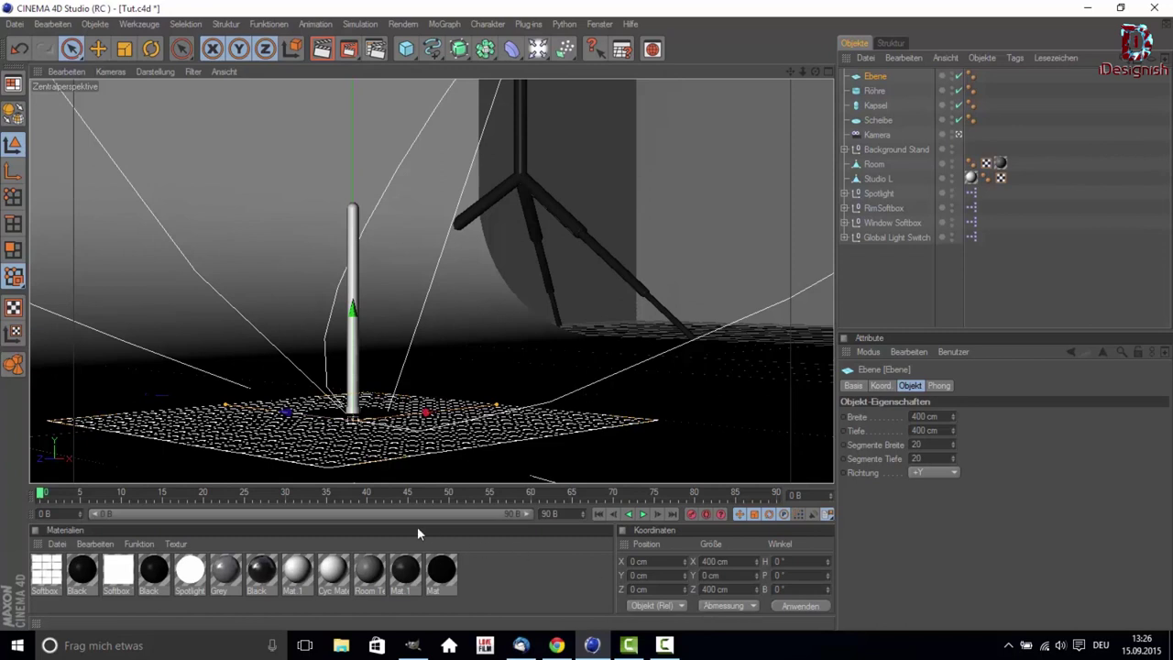
pyautogui.click(152, 48)
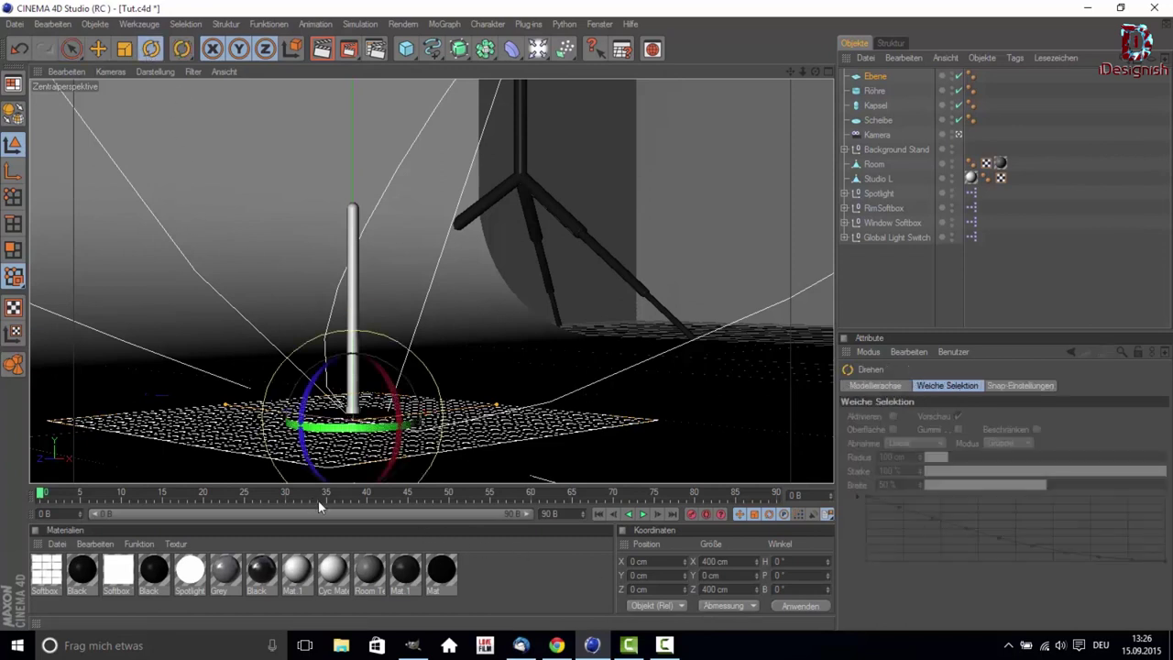
pyautogui.moveTo(392, 381); pyautogui.dragTo(395, 414)
pyautogui.click(805, 575)
pyautogui.write('90')
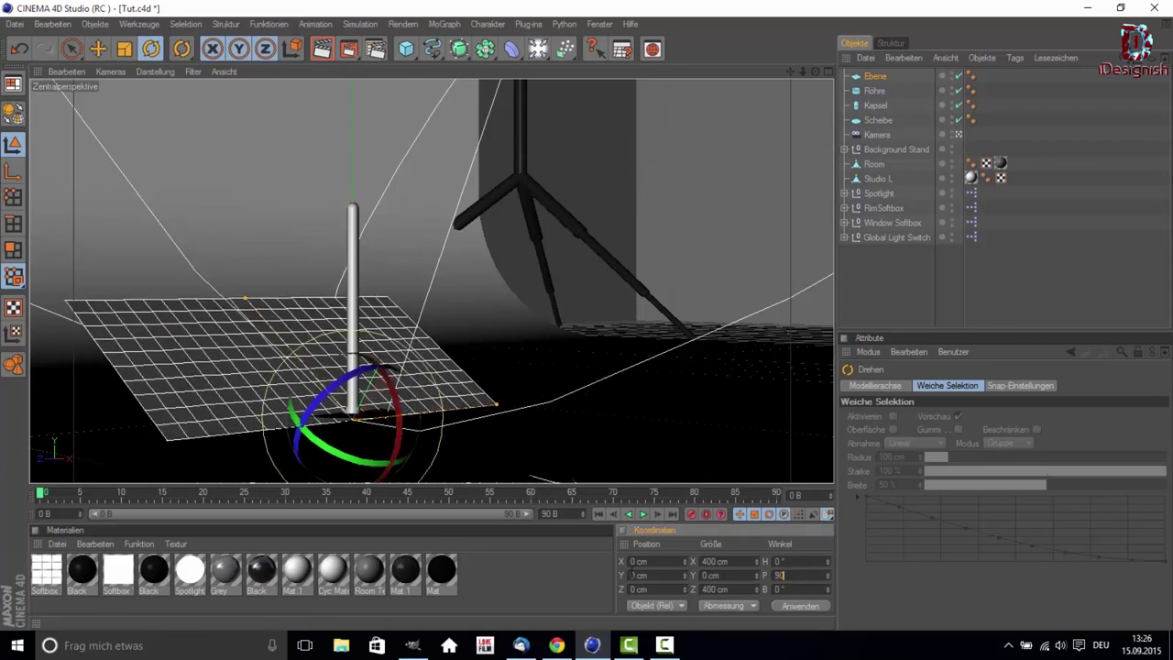
pyautogui.press('Return')
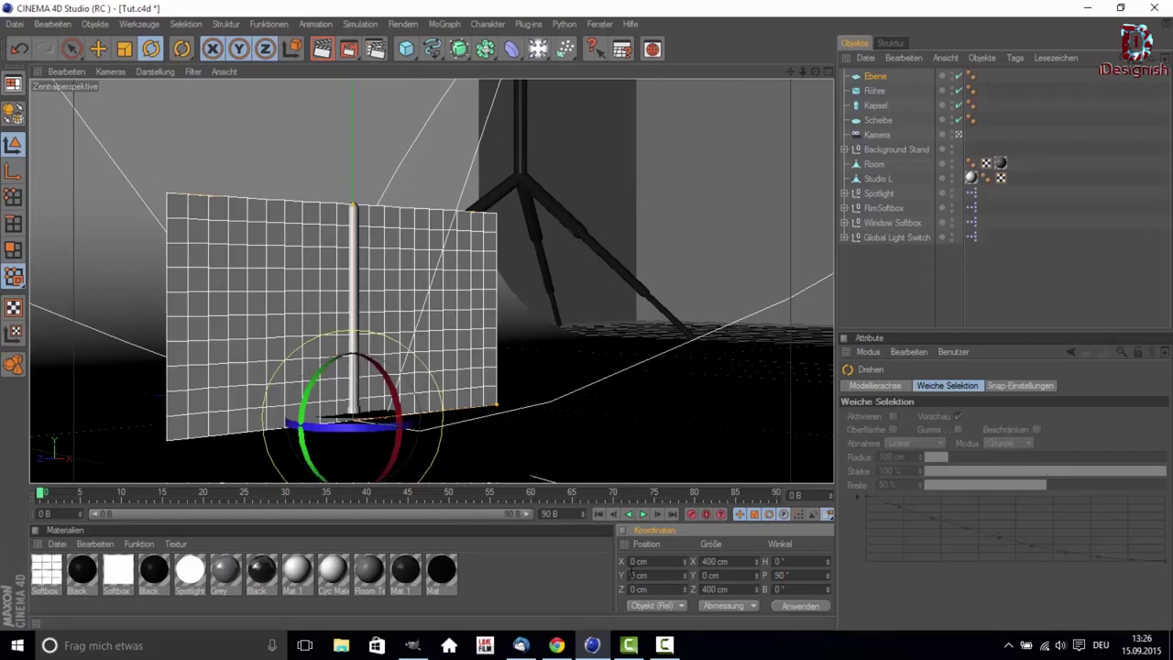
pyautogui.click(71, 48)
# Move the plane right, raise it to about Y 152 cm, and shorten it to roughly 79 cm.
pyautogui.moveTo(408, 420); pyautogui.dragTo(587, 412)
pyautogui.moveTo(495, 320); pyautogui.dragTo(496, 177)
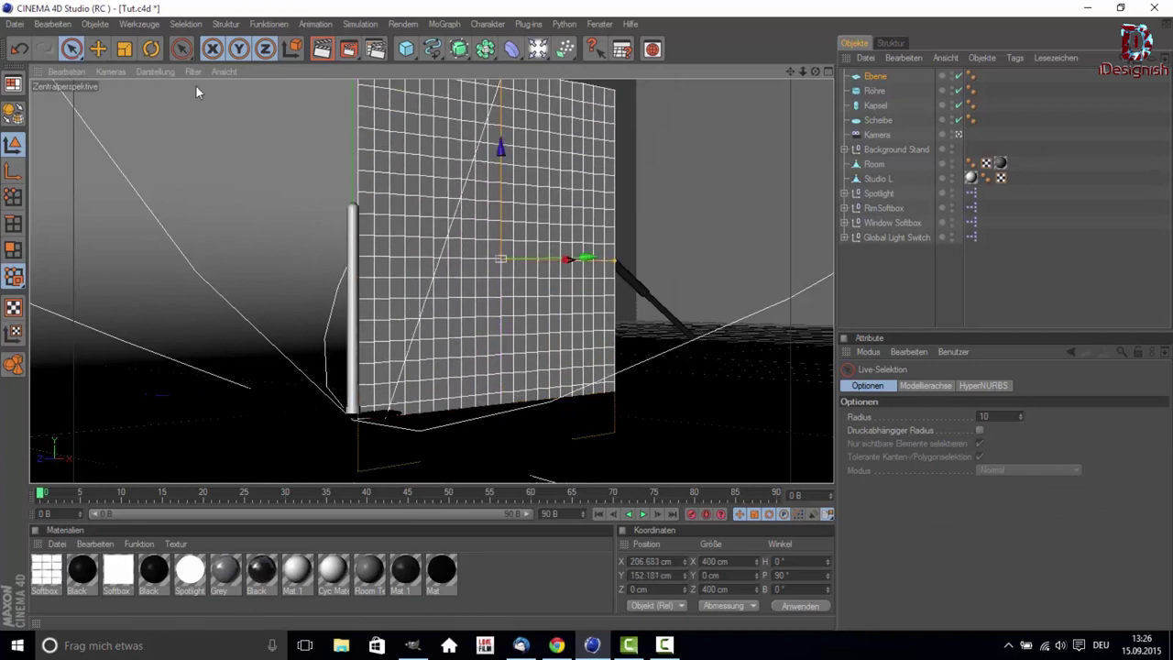
pyautogui.keyDown('alt'); pyautogui.moveTo(196, 86); pyautogui.dragTo(251, 81); pyautogui.keyUp('alt')
pyautogui.moveTo(490, 100)
pyautogui.mouseDown()
pyautogui.moveTo(490, 225)
pyautogui.moveTo(599, 142)
pyautogui.mouseUp()
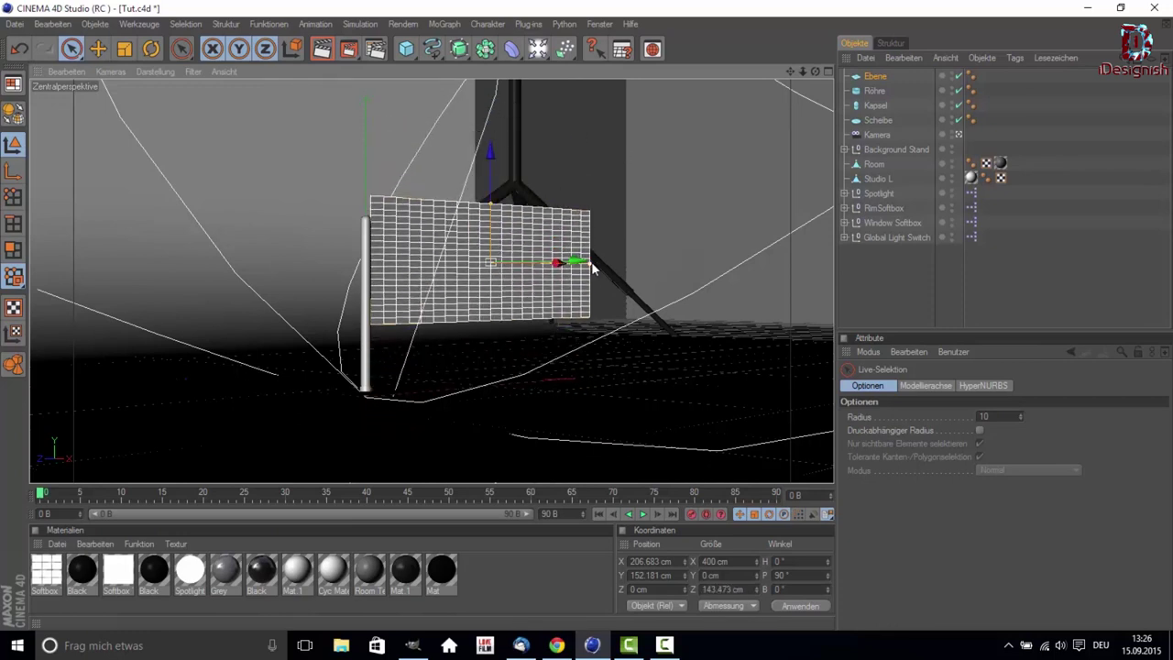
pyautogui.moveTo(590, 266); pyautogui.dragTo(570, 262)
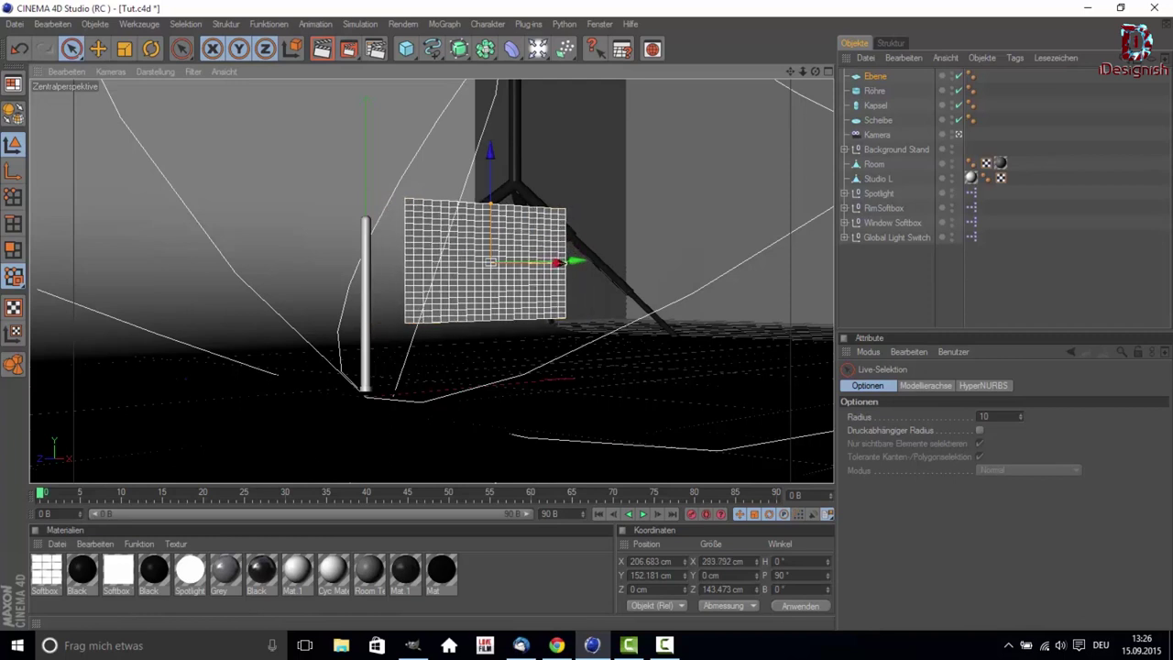
pyautogui.moveTo(490, 200); pyautogui.dragTo(492, 231)
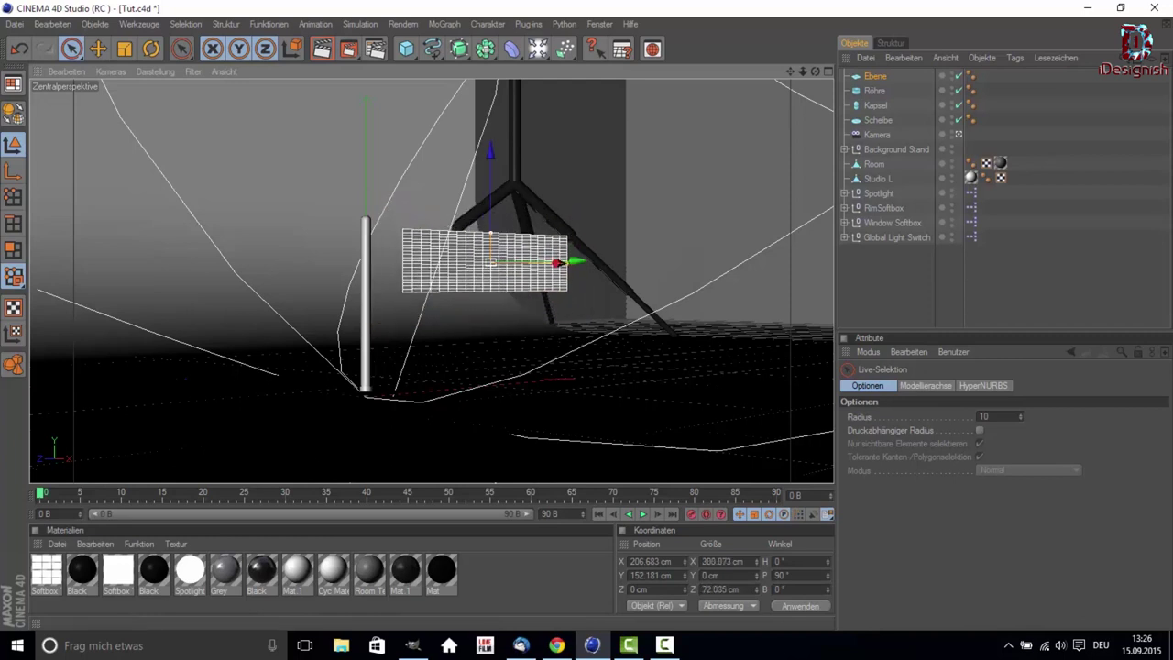
pyautogui.moveTo(492, 229); pyautogui.dragTo(492, 213)
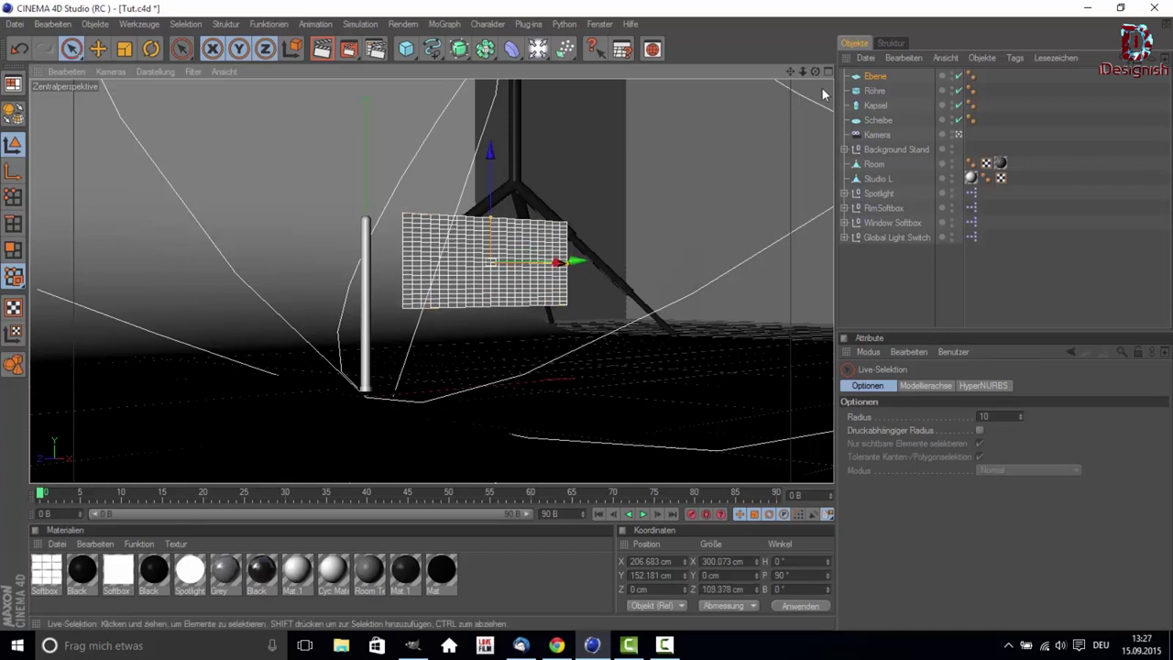
# Narrow the plane against the pole and fine-tune it to 172.643 × 78.02 cm.
pyautogui.moveTo(815, 71)
pyautogui.mouseDown()
pyautogui.moveTo(679, 160)
pyautogui.moveTo(736, 126)
pyautogui.mouseUp()
pyautogui.moveTo(814, 71); pyautogui.dragTo(525, 237)
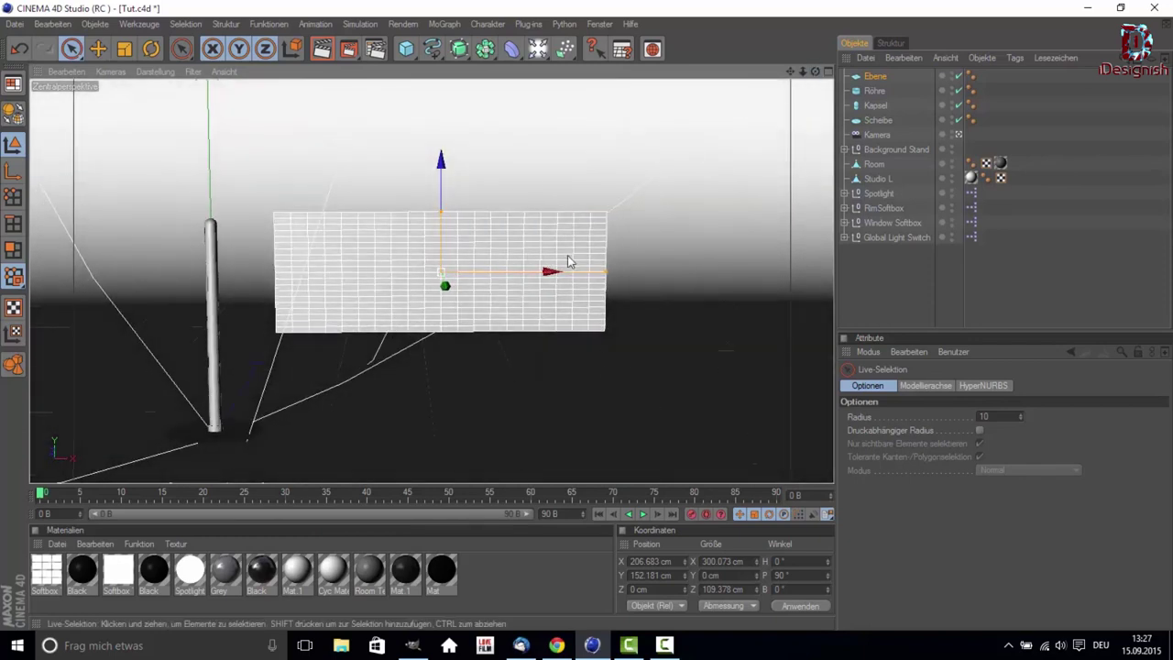
pyautogui.moveTo(606, 278); pyautogui.dragTo(439, 231)
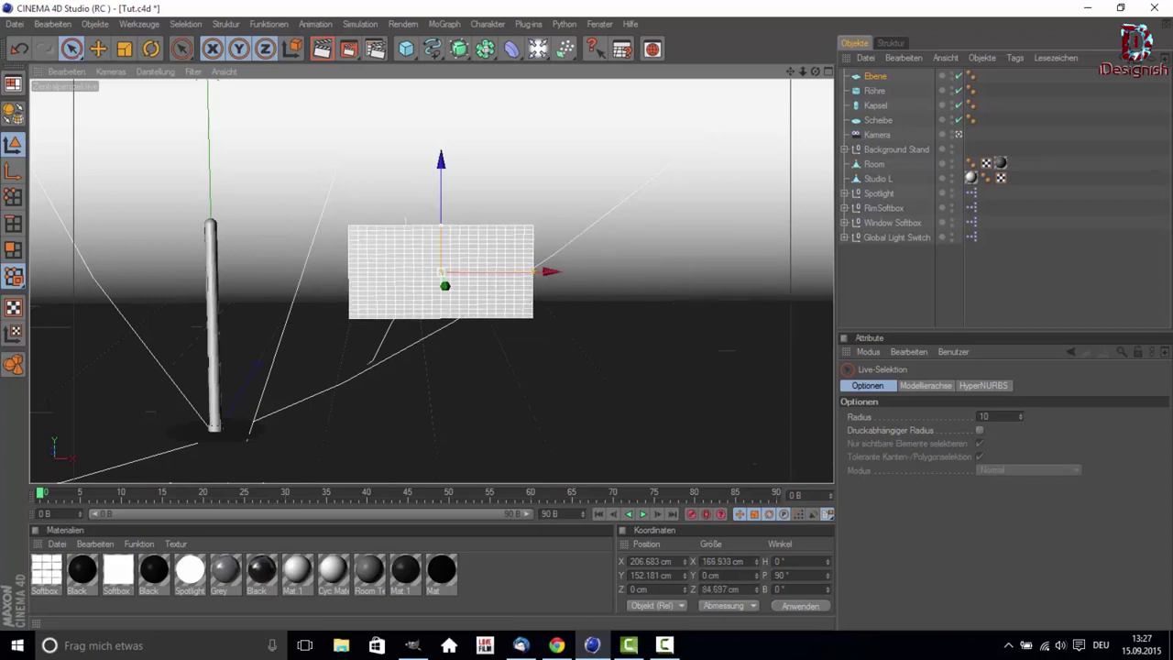
pyautogui.moveTo(548, 272); pyautogui.dragTo(414, 272)
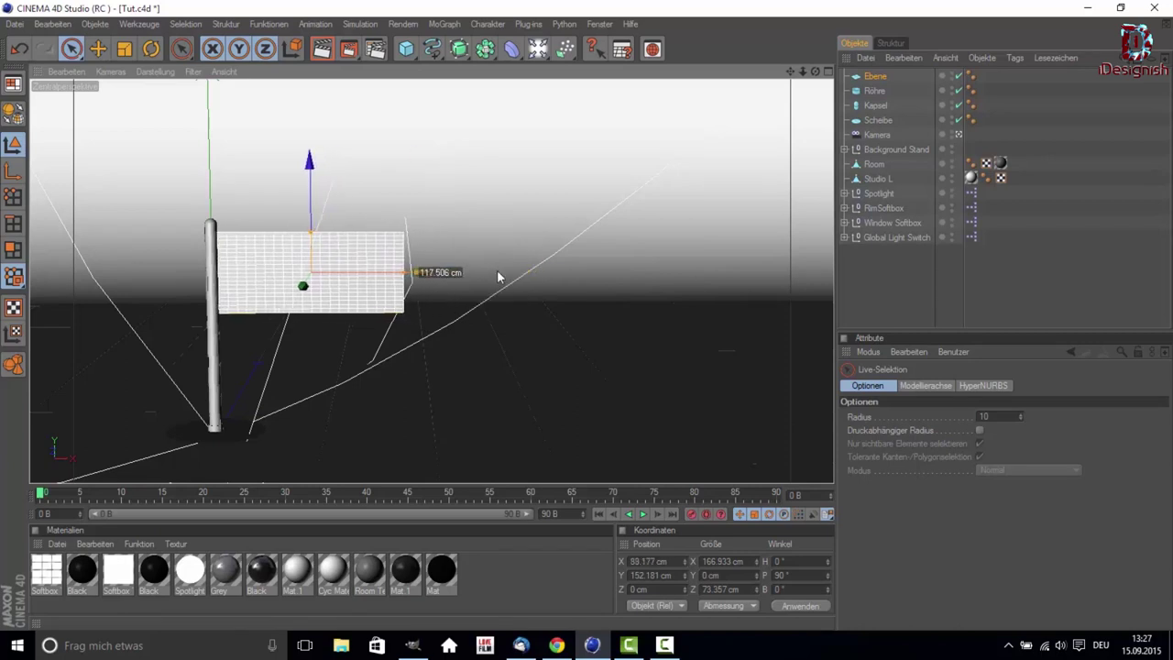
pyautogui.moveTo(469, 215); pyautogui.dragTo(615, 165, button='middle')
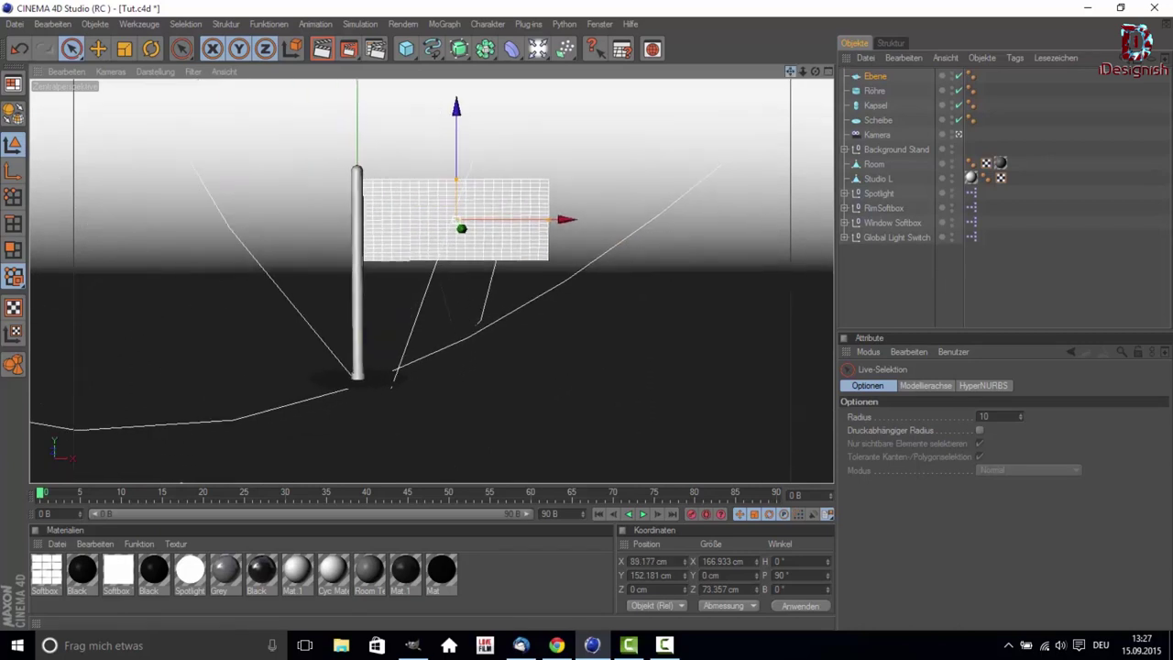
pyautogui.scroll(3, 616, 165)
pyautogui.scroll(1, 590, 193)
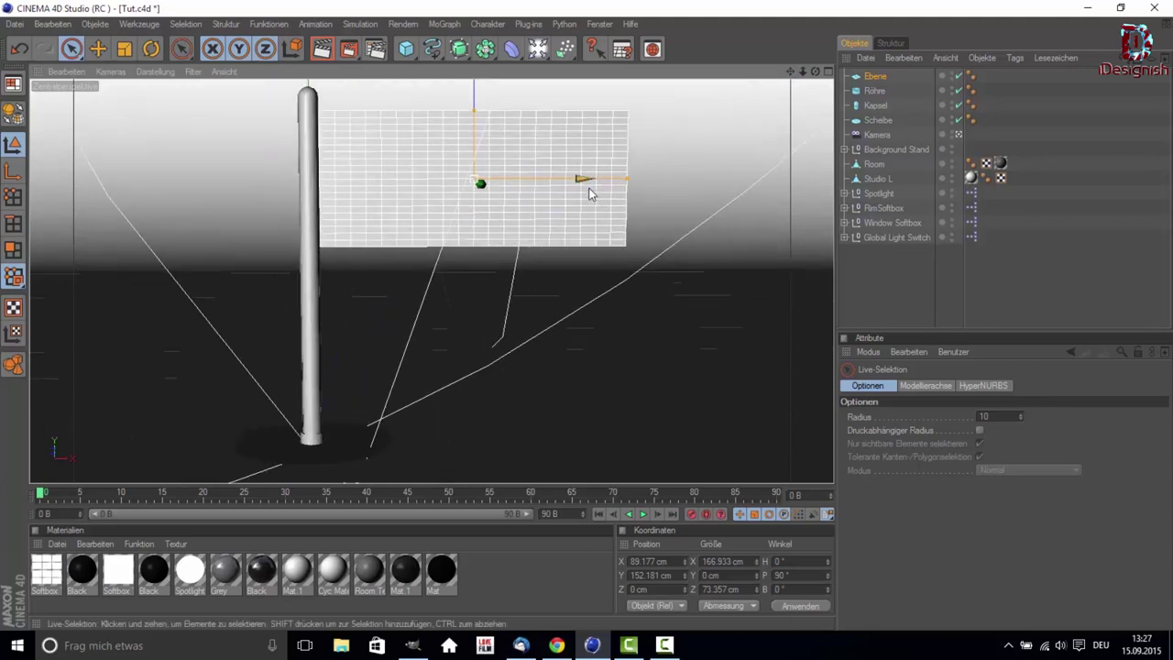
pyautogui.moveTo(790, 72); pyautogui.dragTo(793, 103)
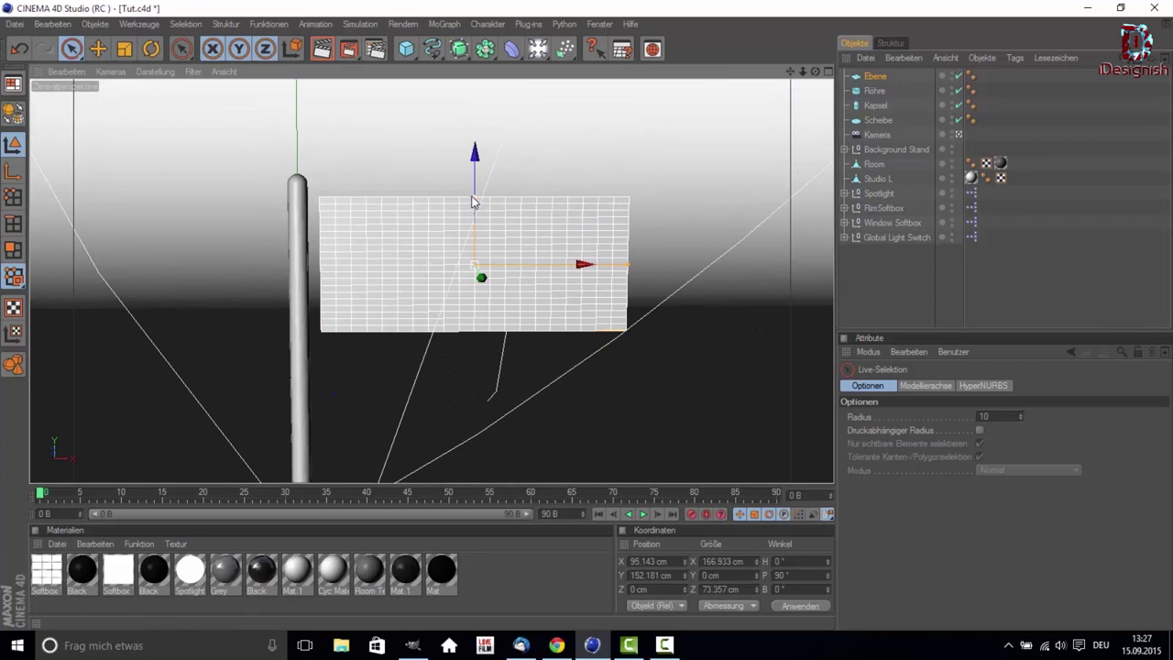
pyautogui.moveTo(474, 196); pyautogui.dragTo(474, 190)
pyautogui.moveTo(626, 270); pyautogui.dragTo(632, 270)
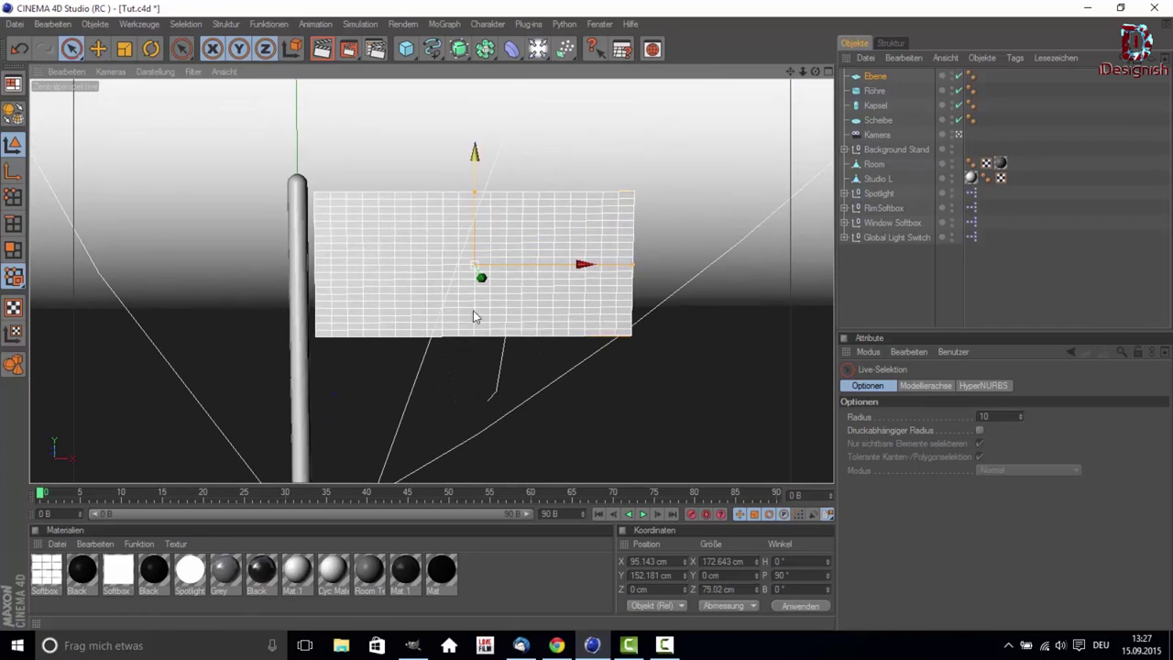
# Create material Mat.2 and load Flagge.png as its colour texture.
pyautogui.doubleClick(473, 567)
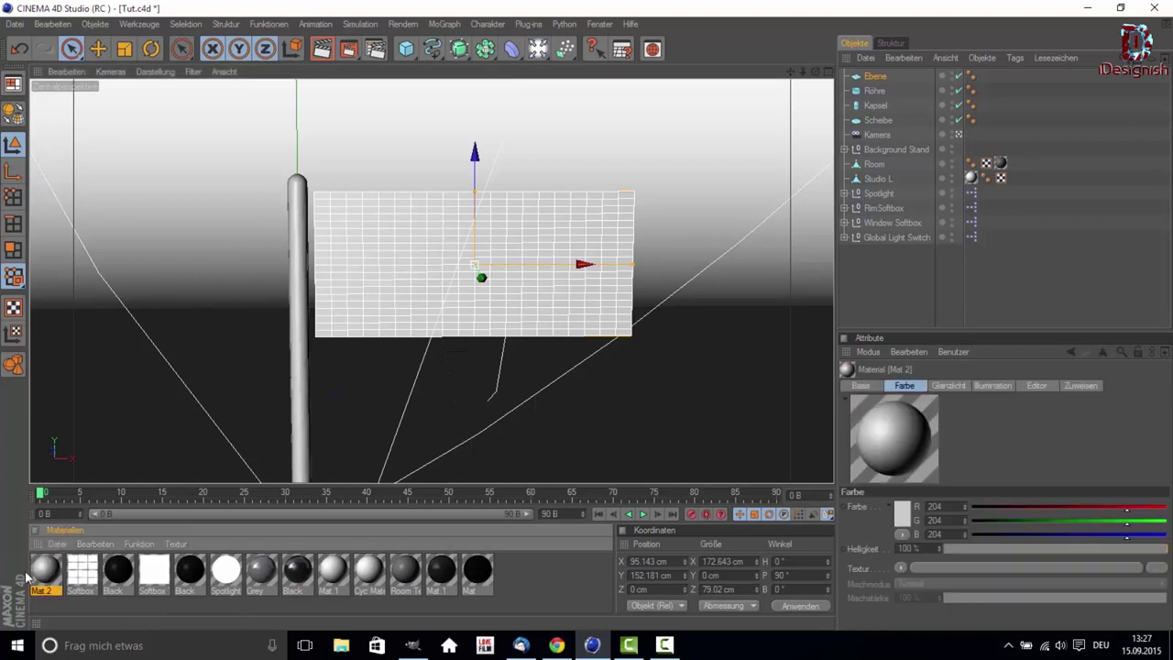
pyautogui.doubleClick(38, 572)
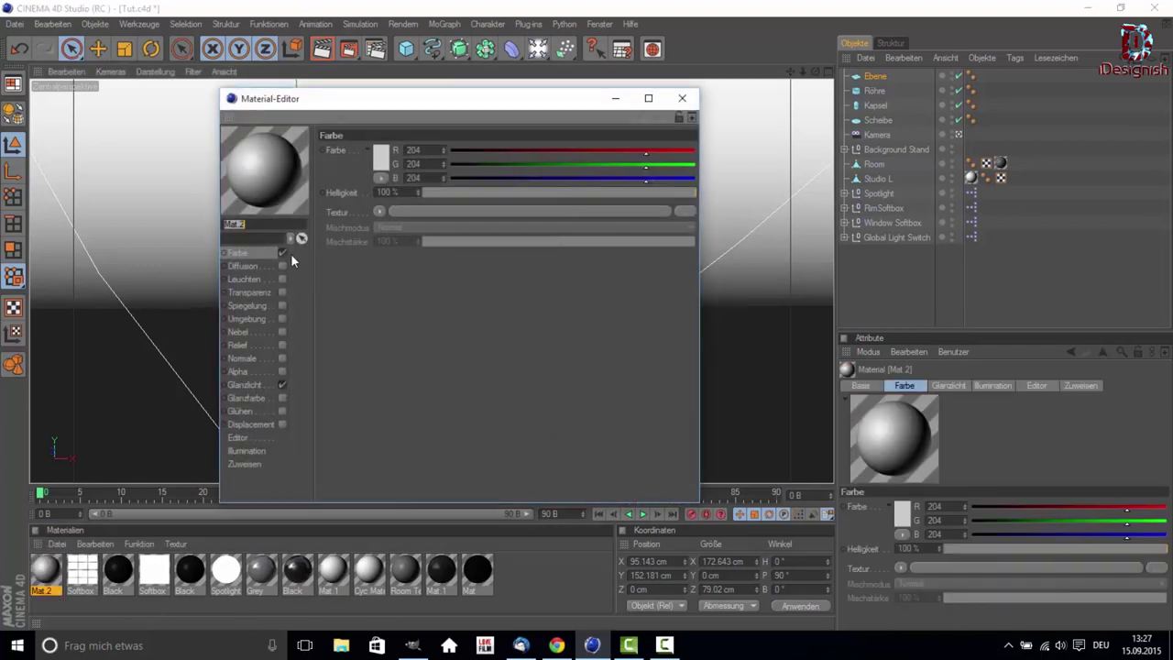
pyautogui.click(378, 213)
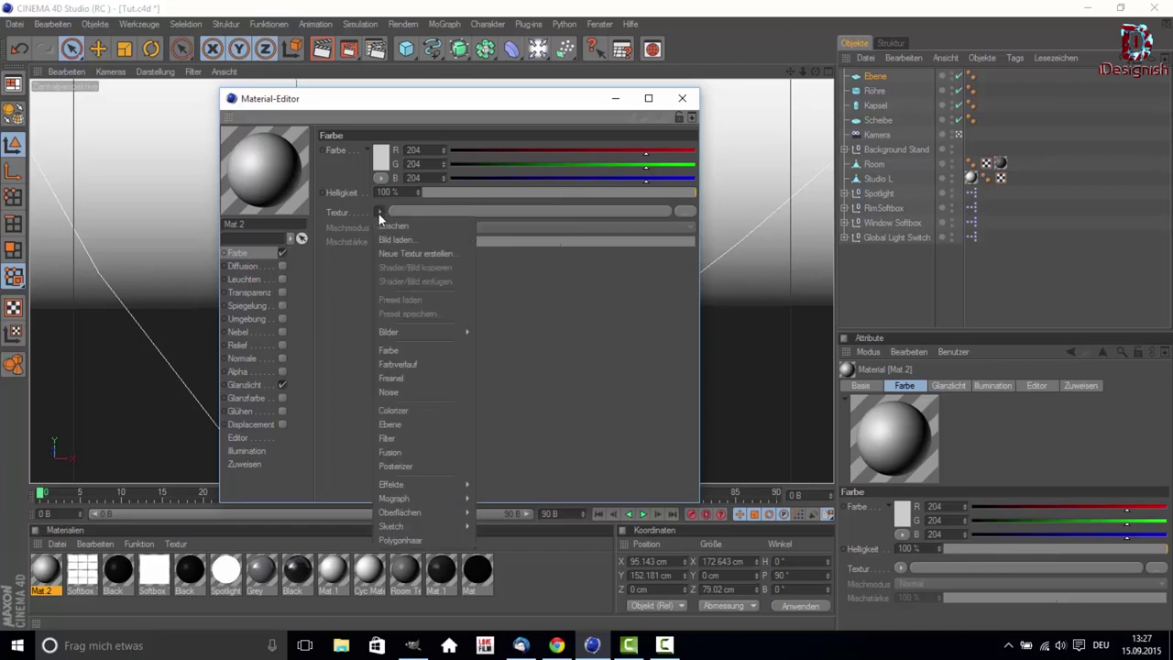
pyautogui.click(416, 239)
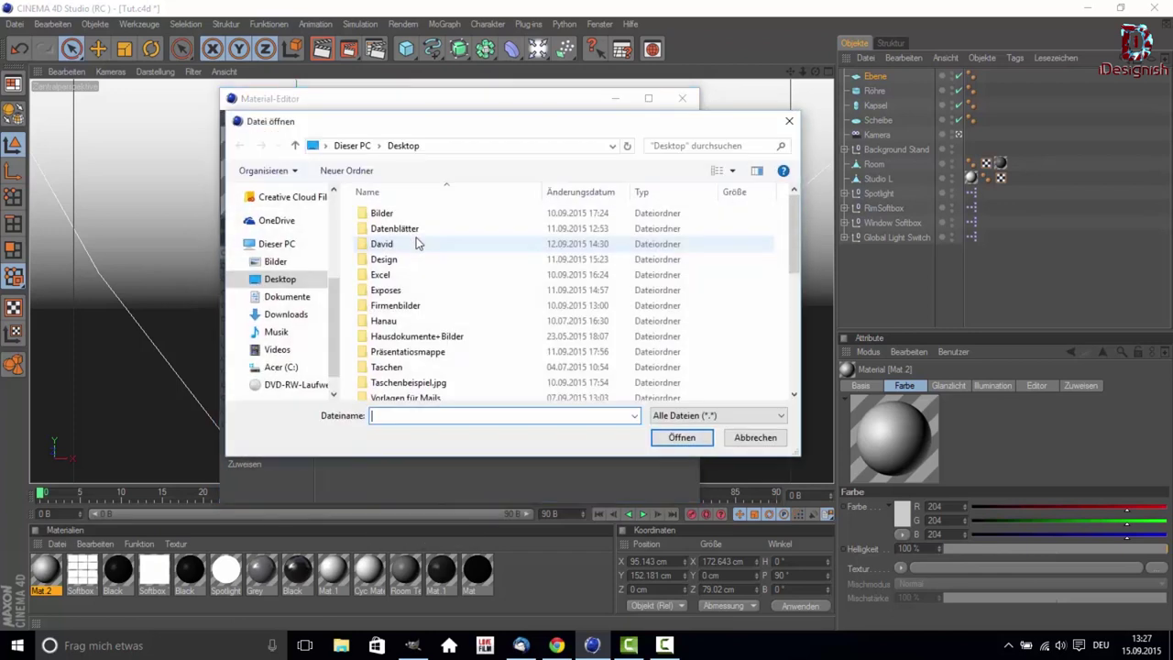
pyautogui.moveTo(798, 243); pyautogui.dragTo(797, 381)
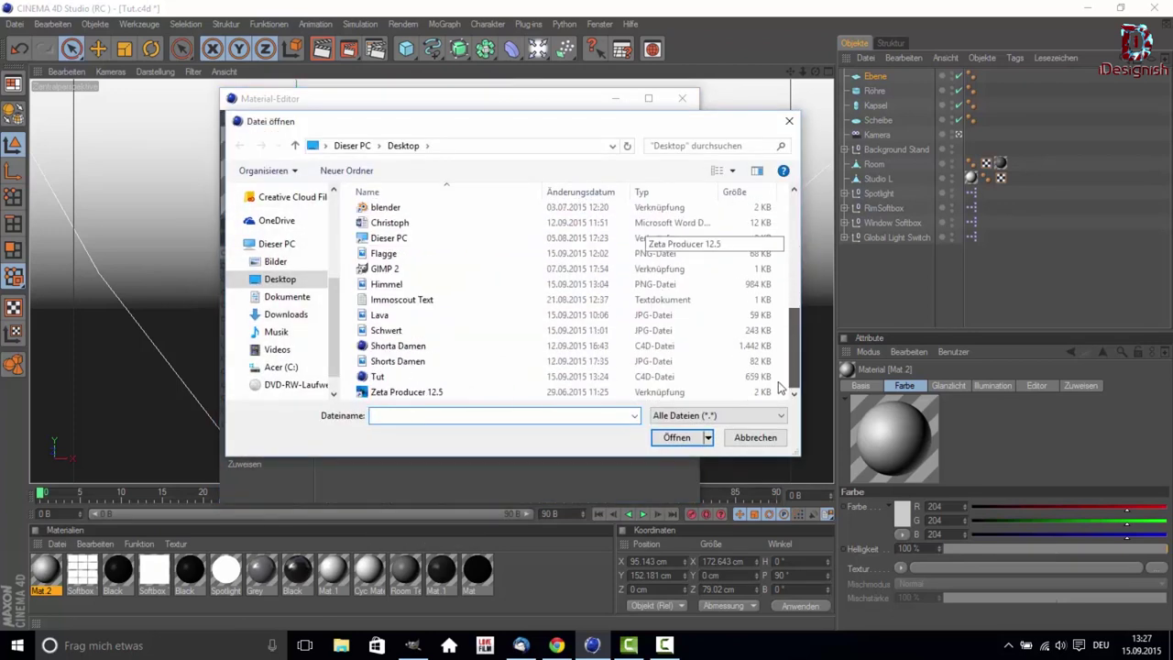
pyautogui.doubleClick(385, 253)
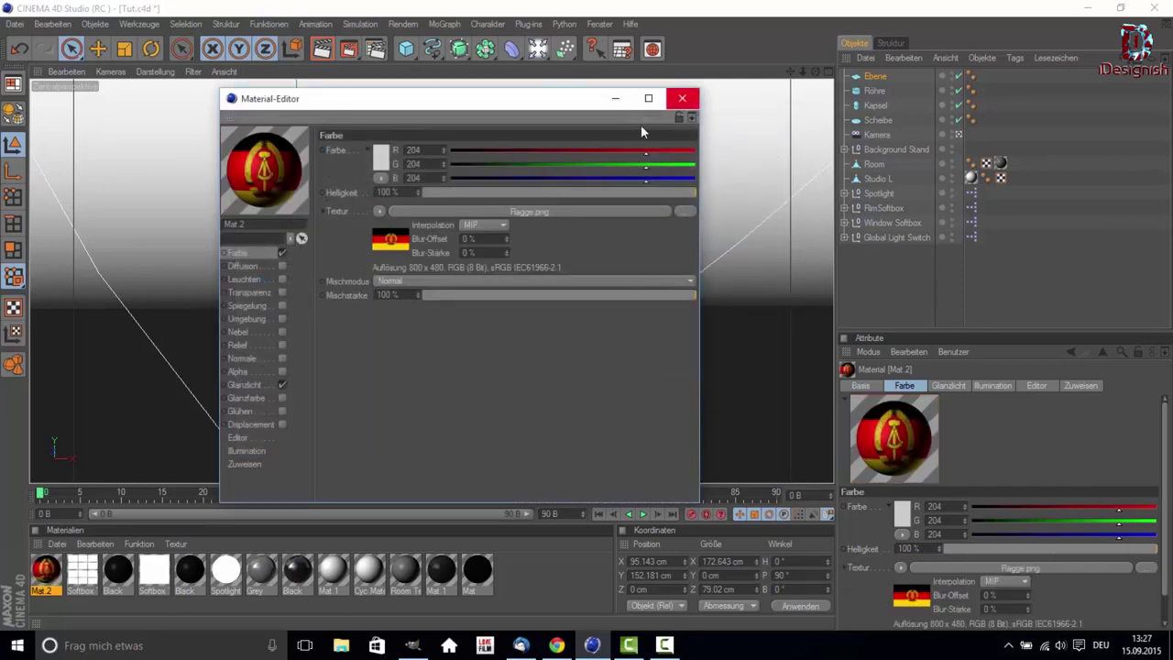
# Turn off Mat.2's Glanzlicht specular highlight and close the Material-Editor.
pyautogui.click(282, 385)
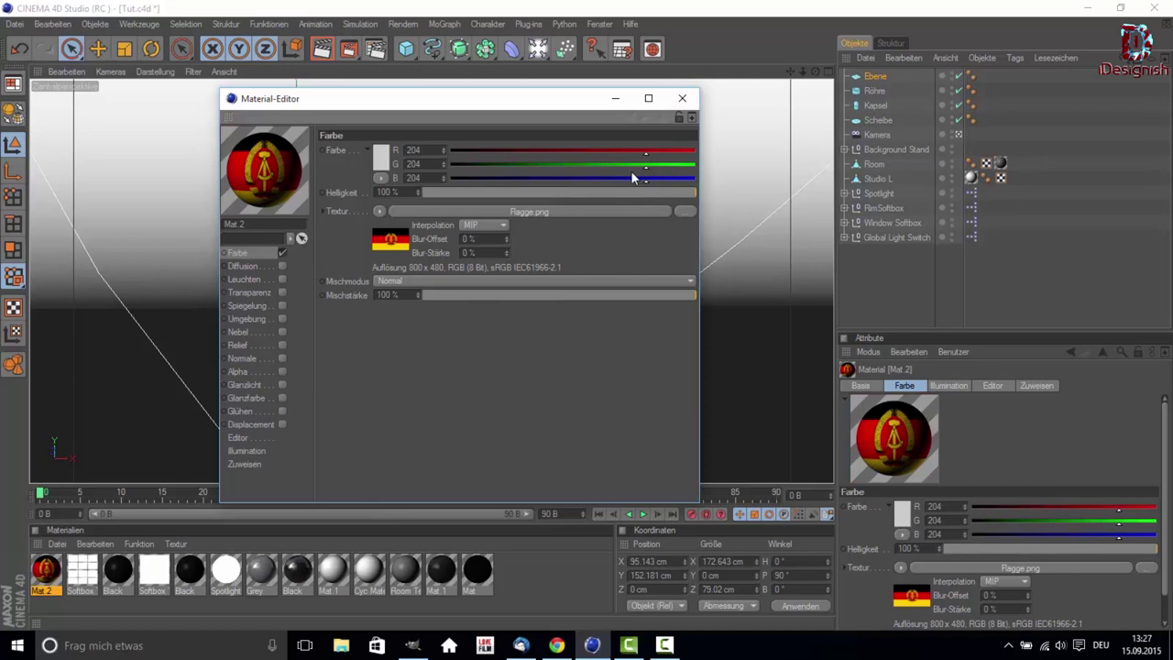
pyautogui.click(682, 98)
pyautogui.click(665, 645)
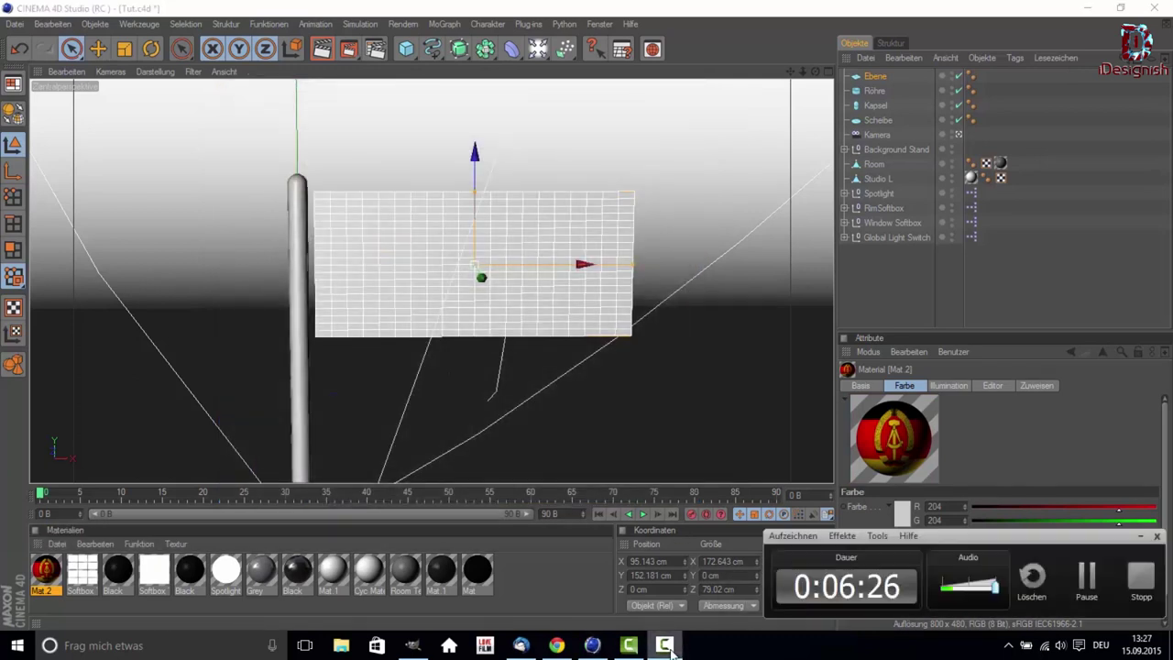
pyautogui.click(627, 649)
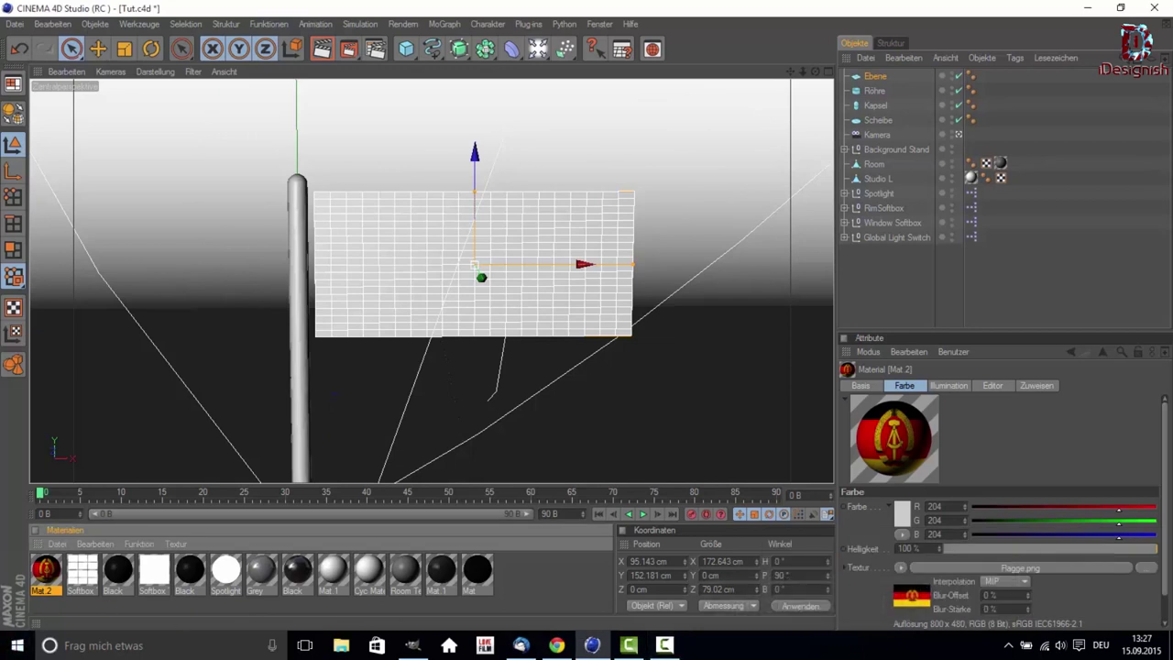
# Apply the flag material Mat 2 to the Ebene plane.
pyautogui.click(666, 647)
pyautogui.click(76, 609)
pyautogui.moveTo(51, 570); pyautogui.dragTo(414, 247)
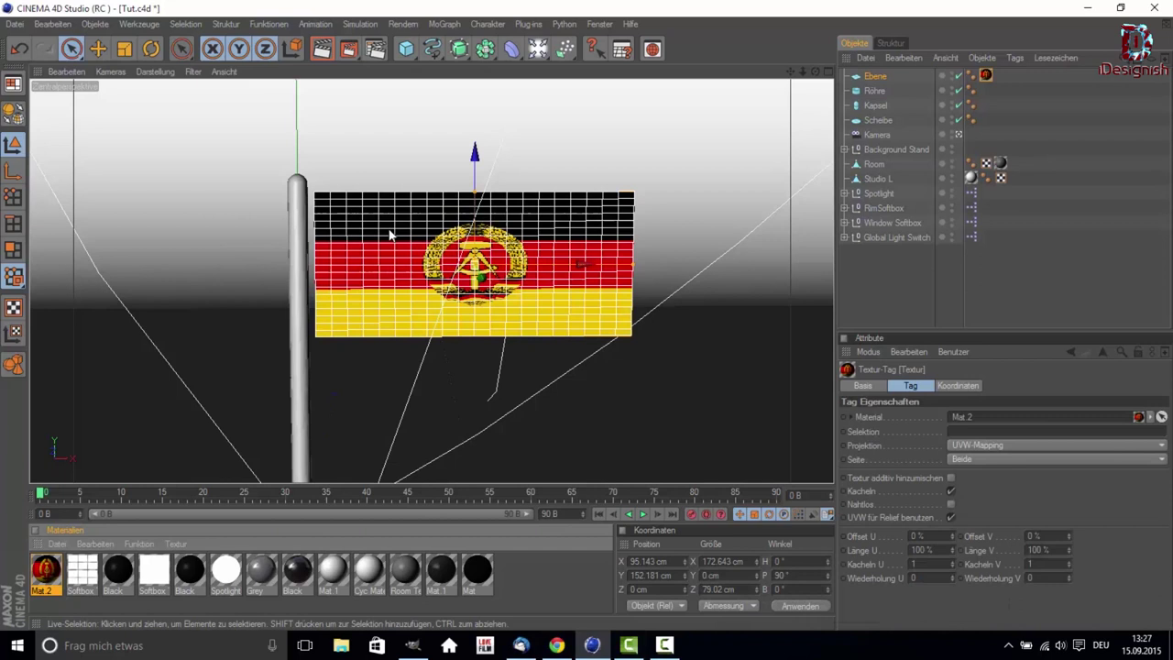
# Render the viewport to preview the GDR flag, checking the render settings along the way.
pyautogui.click(321, 52)
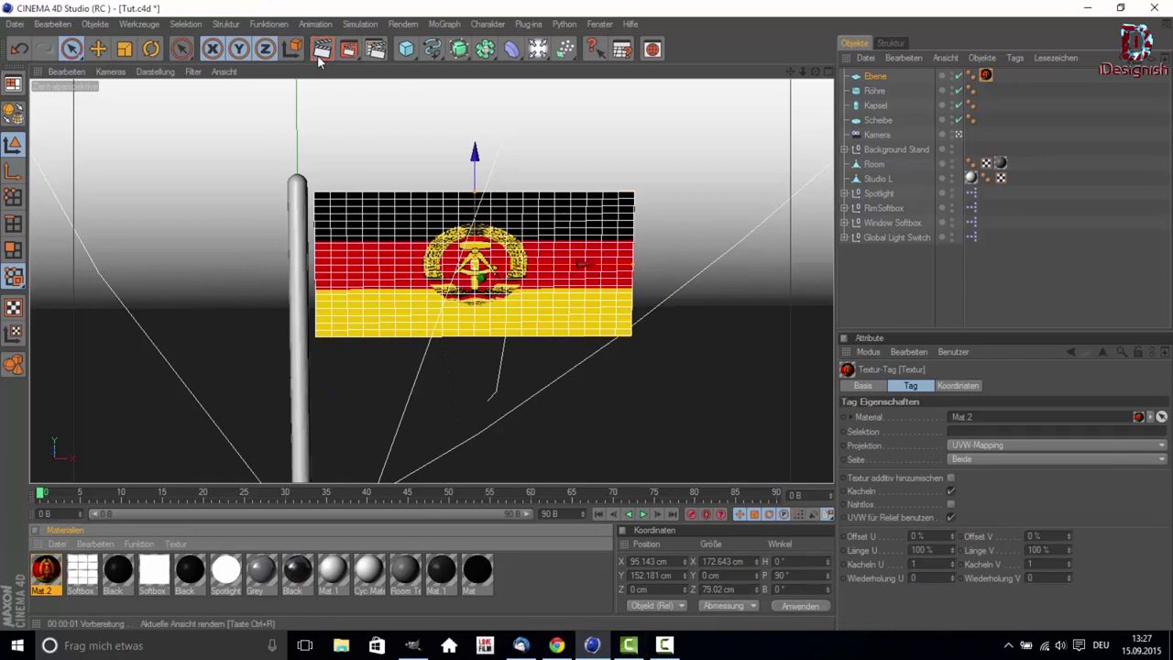
pyautogui.click(370, 141)
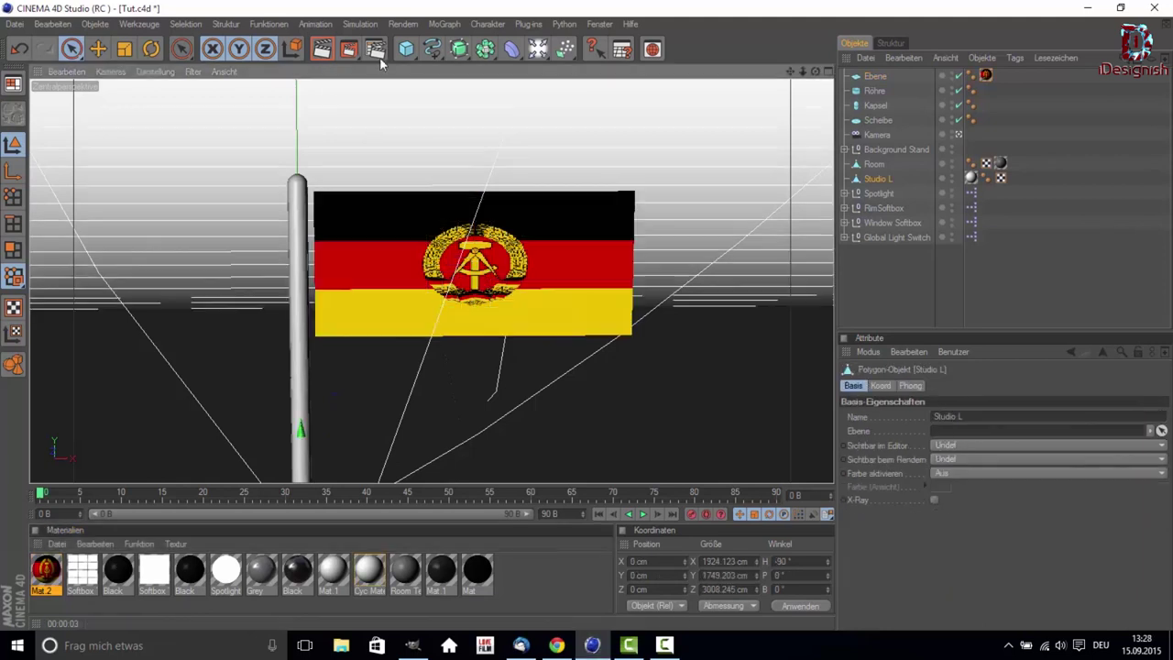
pyautogui.hotkey('ctrl', 'b')
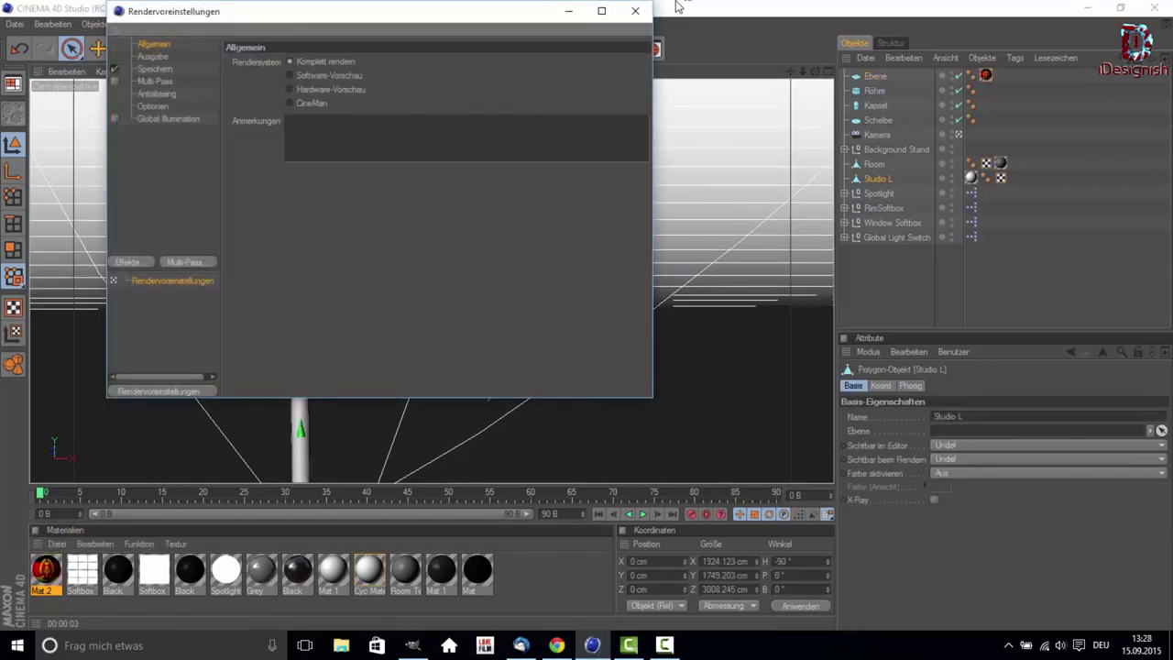
pyautogui.click(635, 11)
pyautogui.click(323, 49)
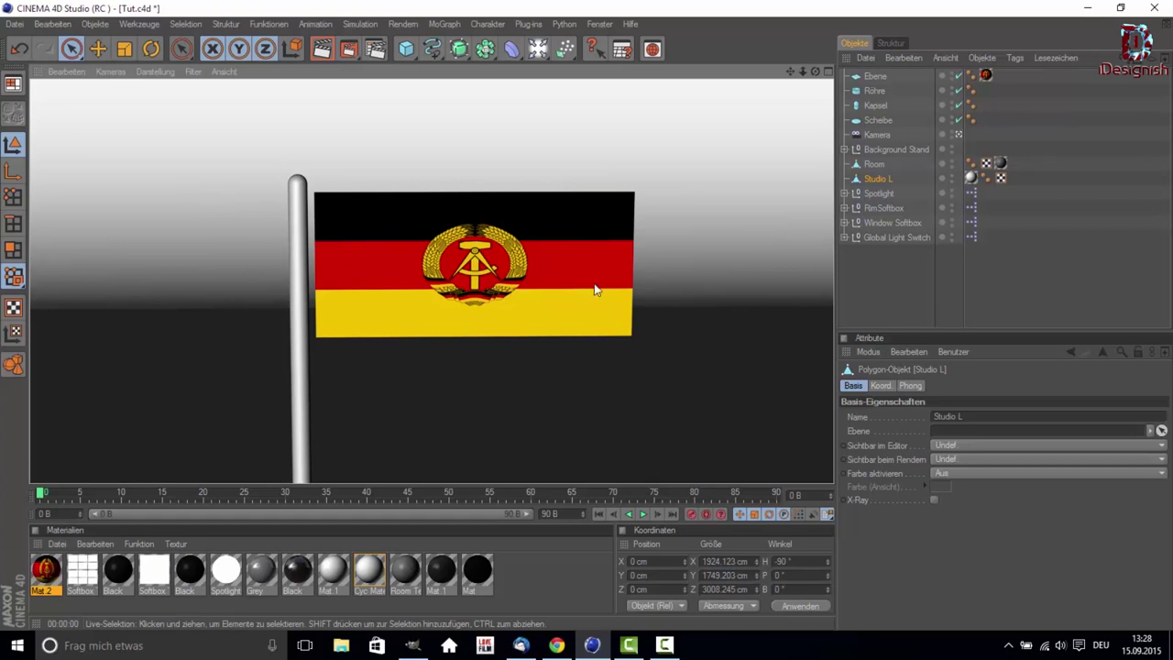
pyautogui.click(985, 76)
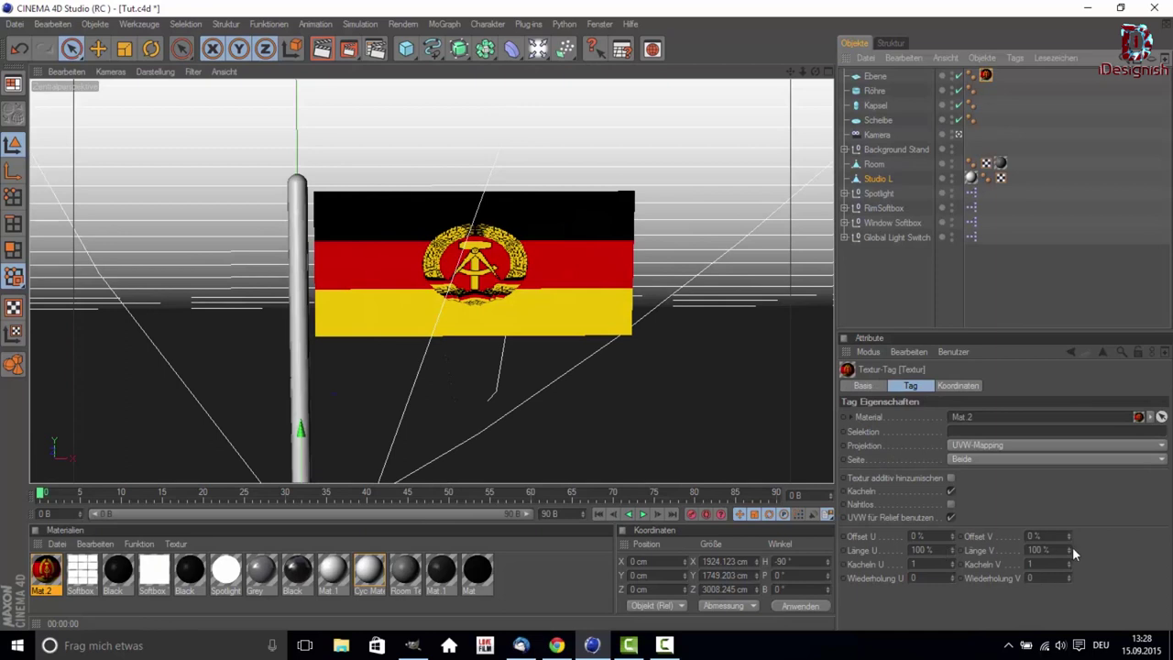
pyautogui.moveTo(1069, 551)
pyautogui.mouseDown()
pyautogui.moveTo(1068, 587)
pyautogui.moveTo(1006, 573)
pyautogui.mouseUp()
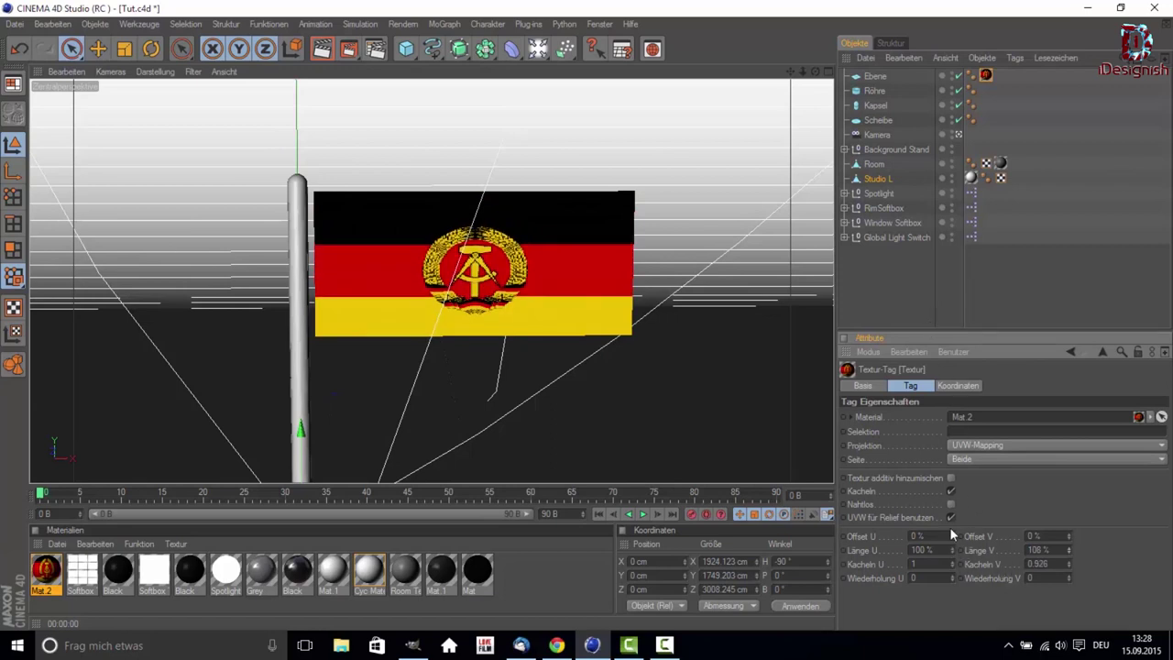
pyautogui.moveTo(952, 546); pyautogui.dragTo(953, 548)
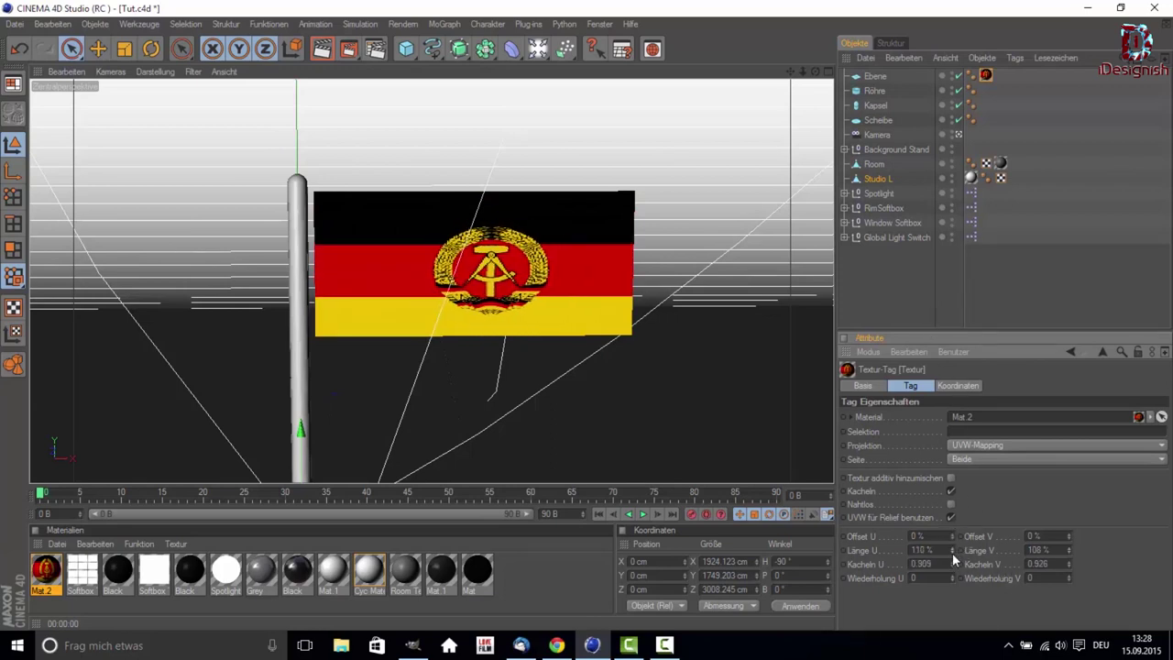
pyautogui.write('10')
pyautogui.press('Tab')
pyautogui.write('100')
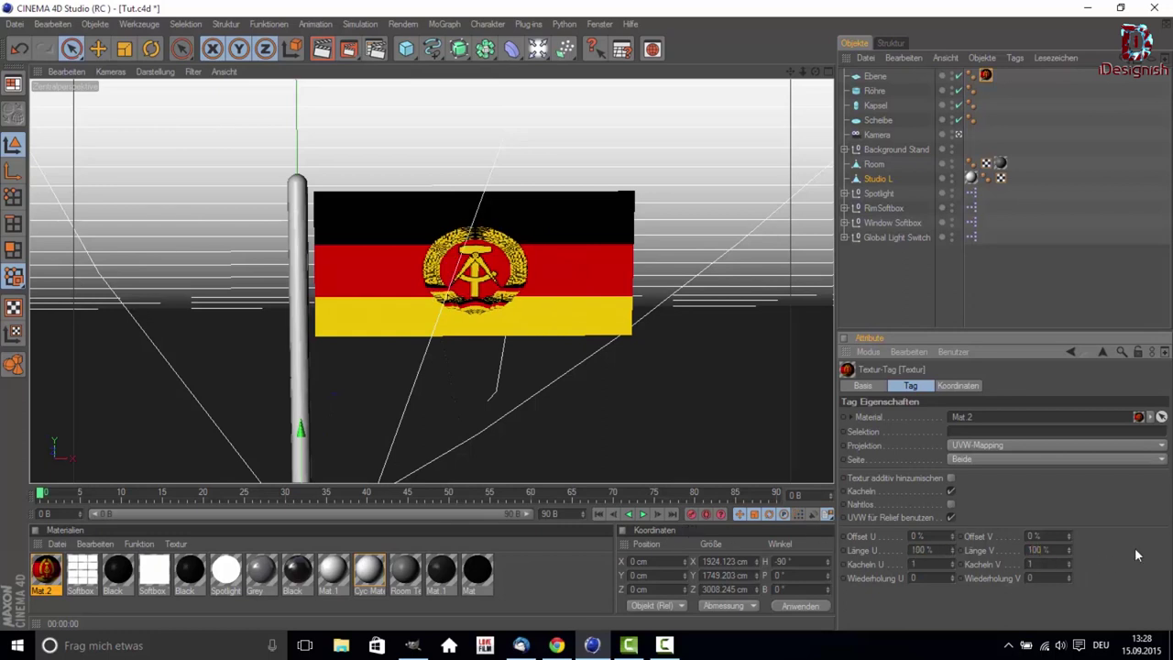
pyautogui.press('Return')
pyautogui.click(366, 261)
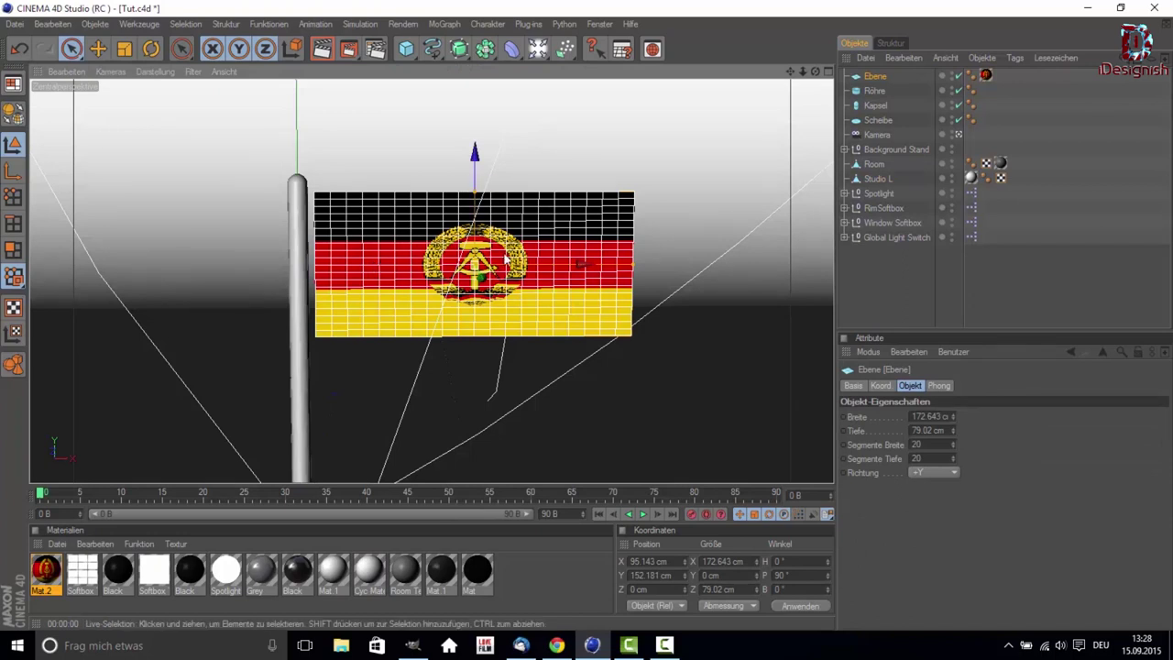
# Switch to the four-view layout and zoom the Vorne view onto the flag edge and pole top.
pyautogui.moveTo(524, 275); pyautogui.dragTo(525, 275)
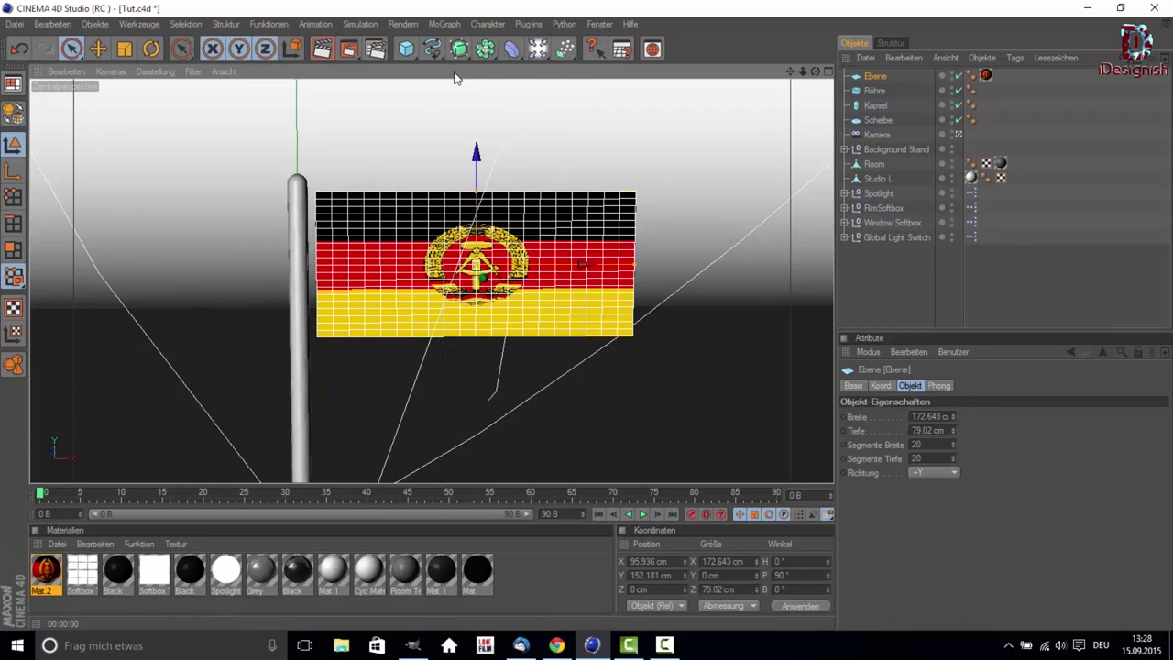
pyautogui.middleClick(480, 198)
pyautogui.scroll(2, 777, 342)
pyautogui.scroll(3, 773, 339)
pyautogui.scroll(2, 800, 305)
pyautogui.moveTo(790, 283)
pyautogui.mouseDown()
pyautogui.moveTo(760, 330)
pyautogui.moveTo(766, 344)
pyautogui.mouseUp()
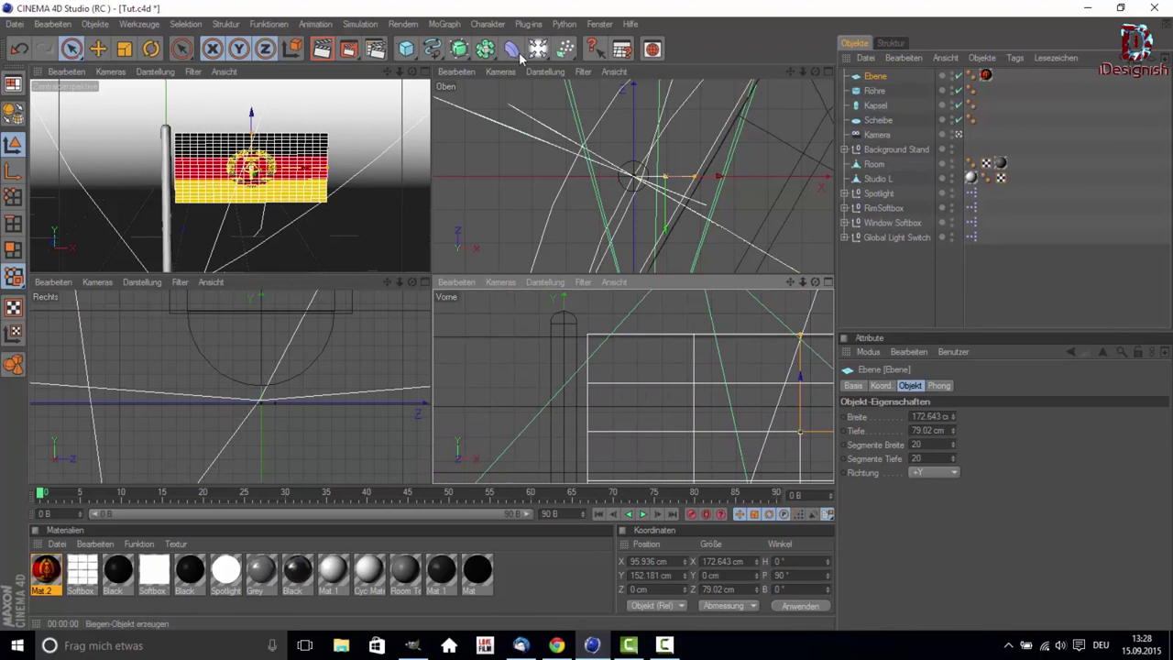
# Draw a first B-spline starting at the top of the pole in the Vorne view.
pyautogui.click(435, 57)
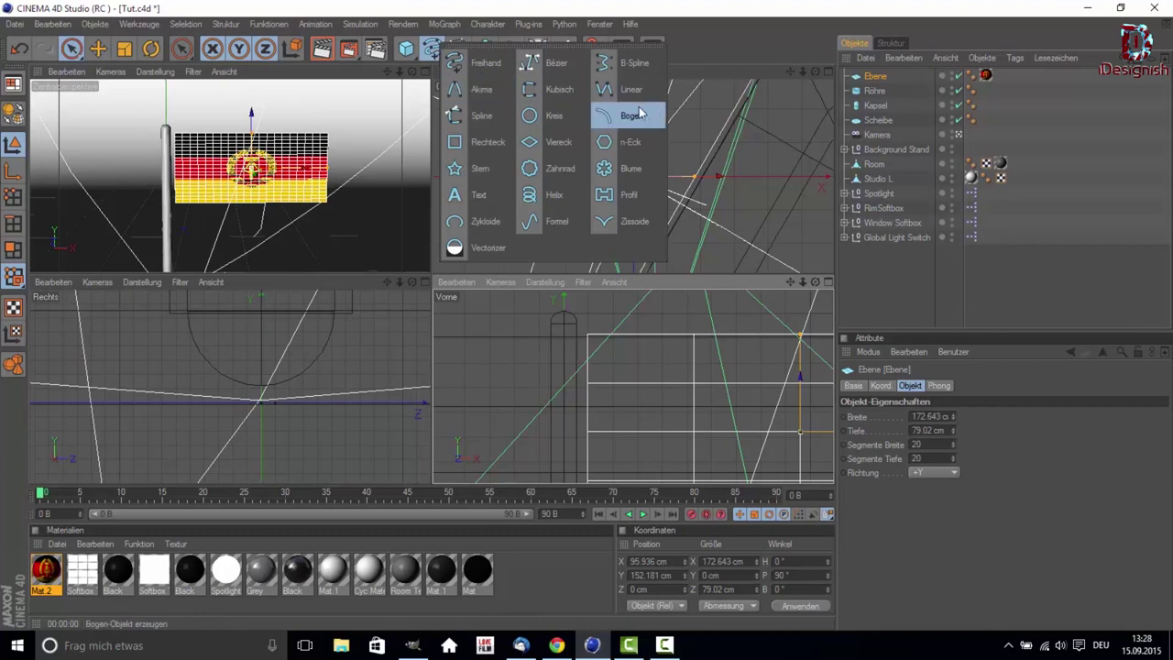
pyautogui.click(629, 72)
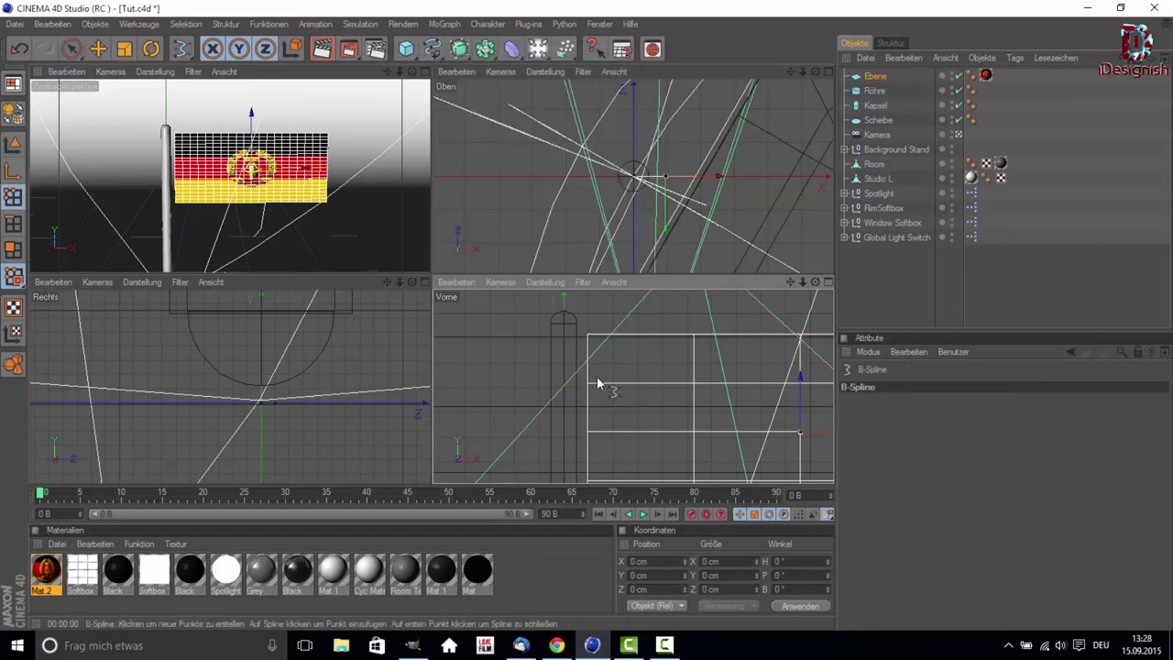
pyautogui.click(589, 336)
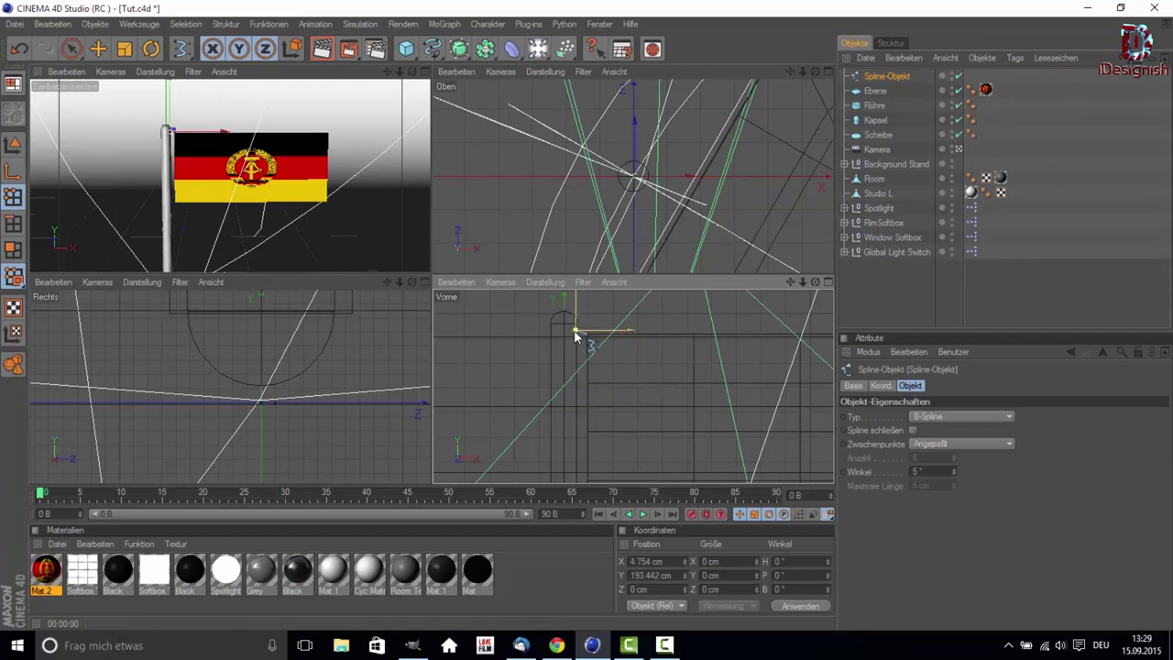
pyautogui.moveTo(576, 332); pyautogui.dragTo(571, 331)
# Reframe the Vorne view and draw a second short B-spline near the flag's lower edge.
pyautogui.scroll(-1, 591, 405)
pyautogui.moveTo(432, 48); pyautogui.dragTo(629, 58)
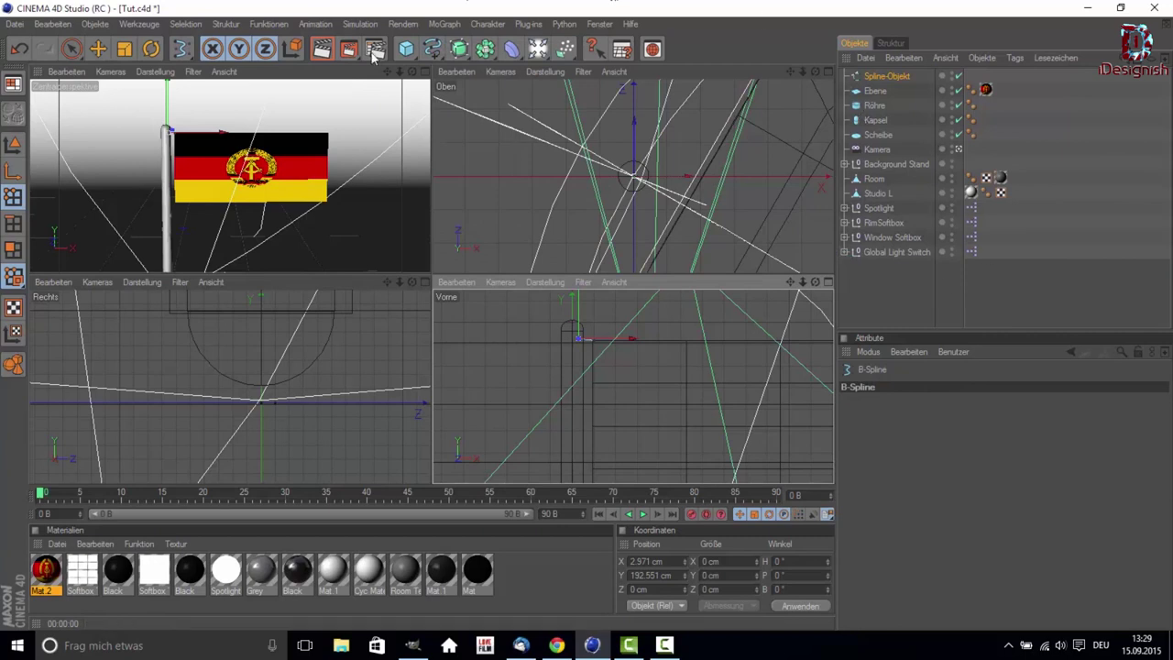
pyautogui.scroll(-1, 672, 414)
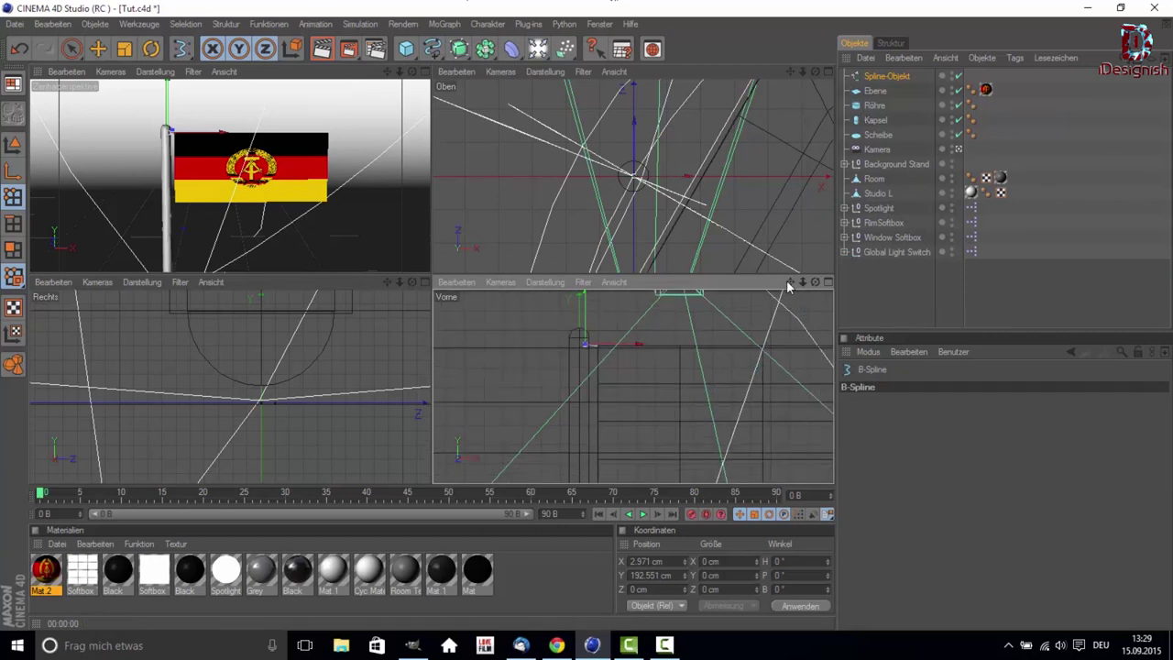
pyautogui.moveTo(788, 285); pyautogui.dragTo(574, 415)
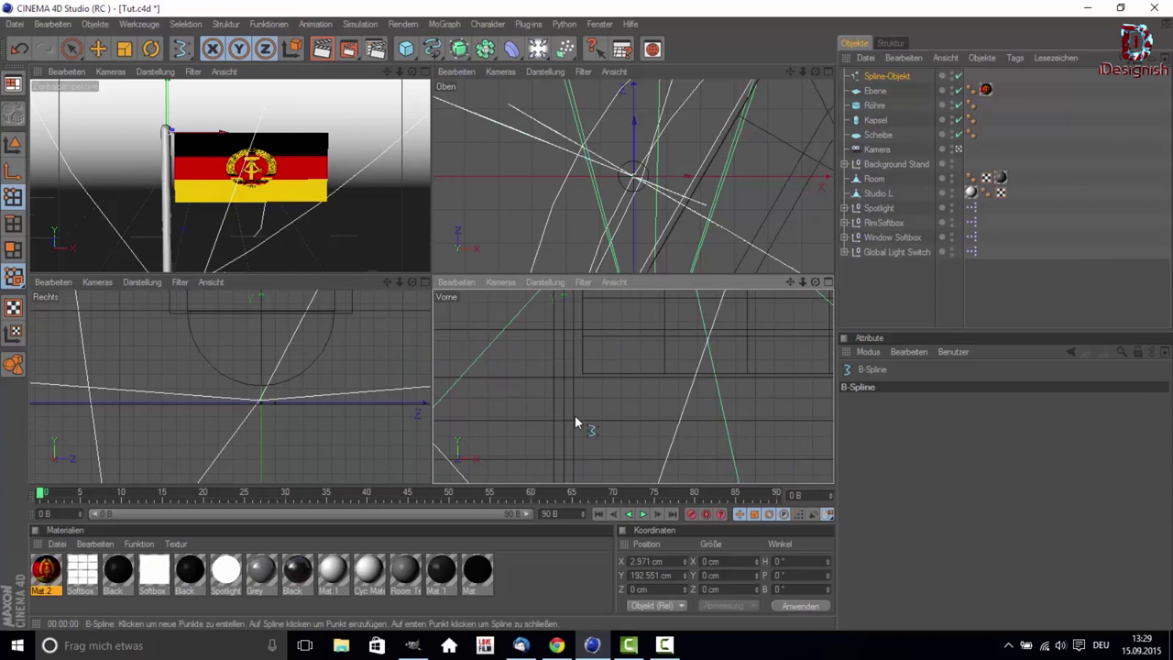
pyautogui.click(506, 354)
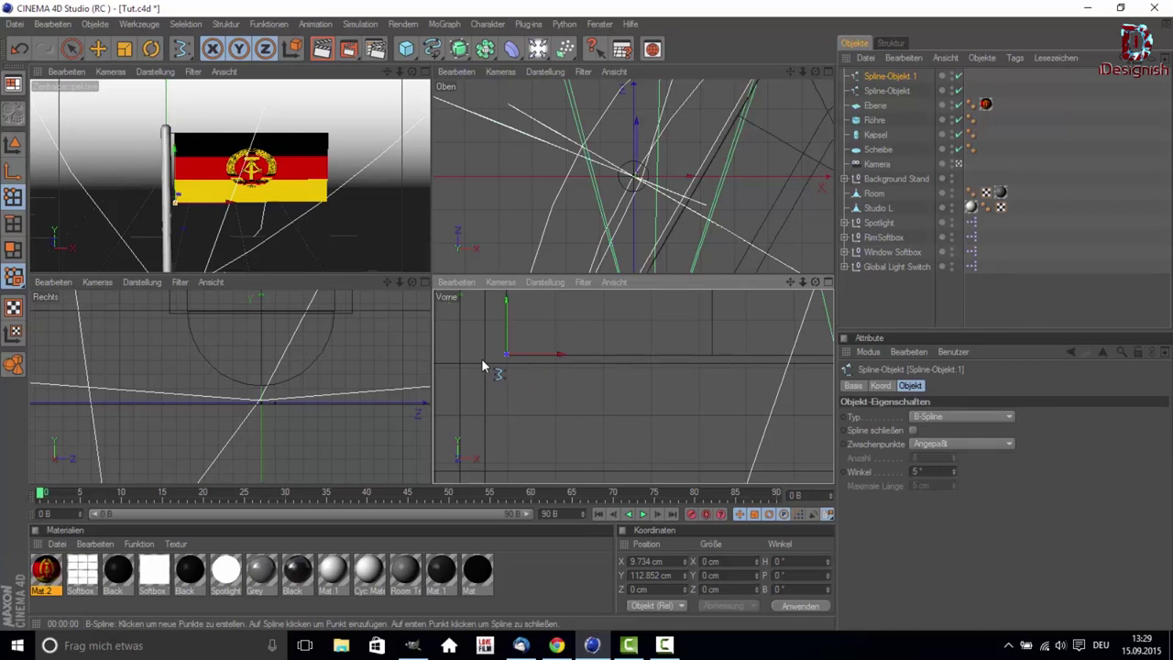
pyautogui.click(482, 359)
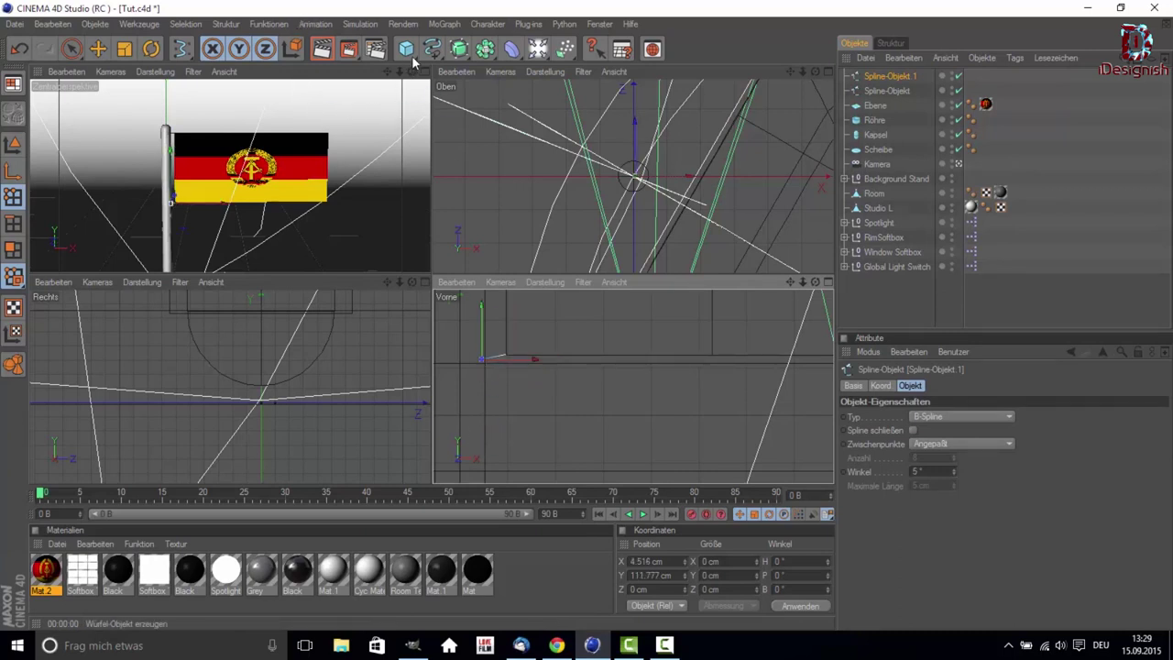
pyautogui.moveTo(460, 55); pyautogui.dragTo(612, 55)
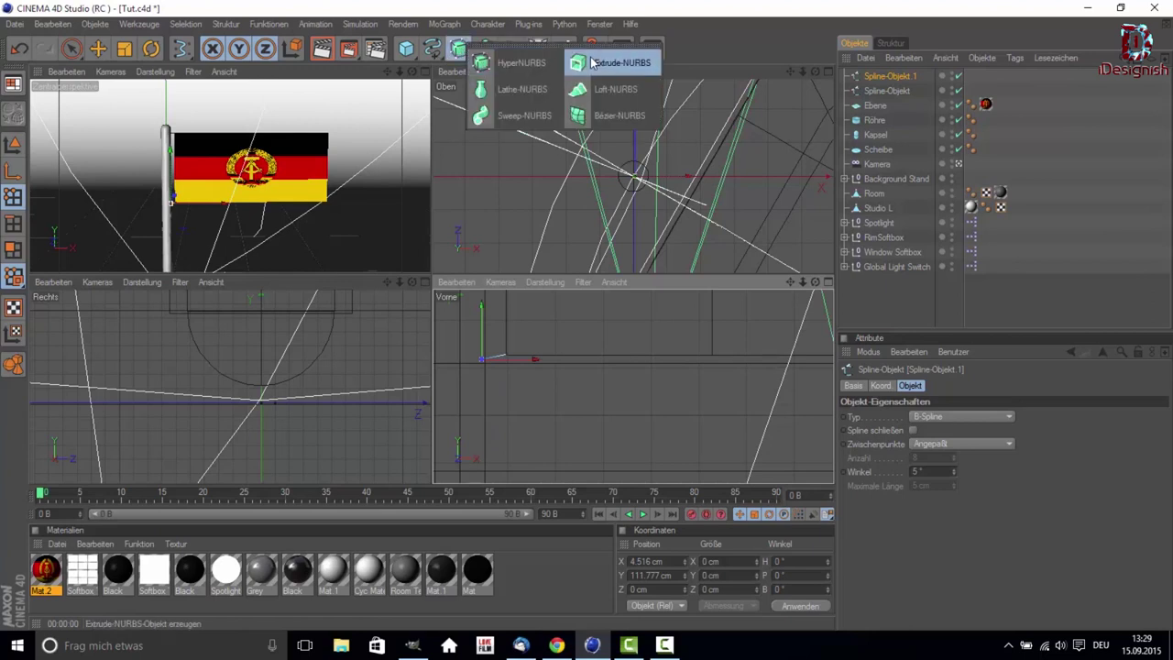
# Add a second Extrude-NURBS and place each spline inside its own extrusion object.
pyautogui.moveTo(460, 55); pyautogui.dragTo(602, 72)
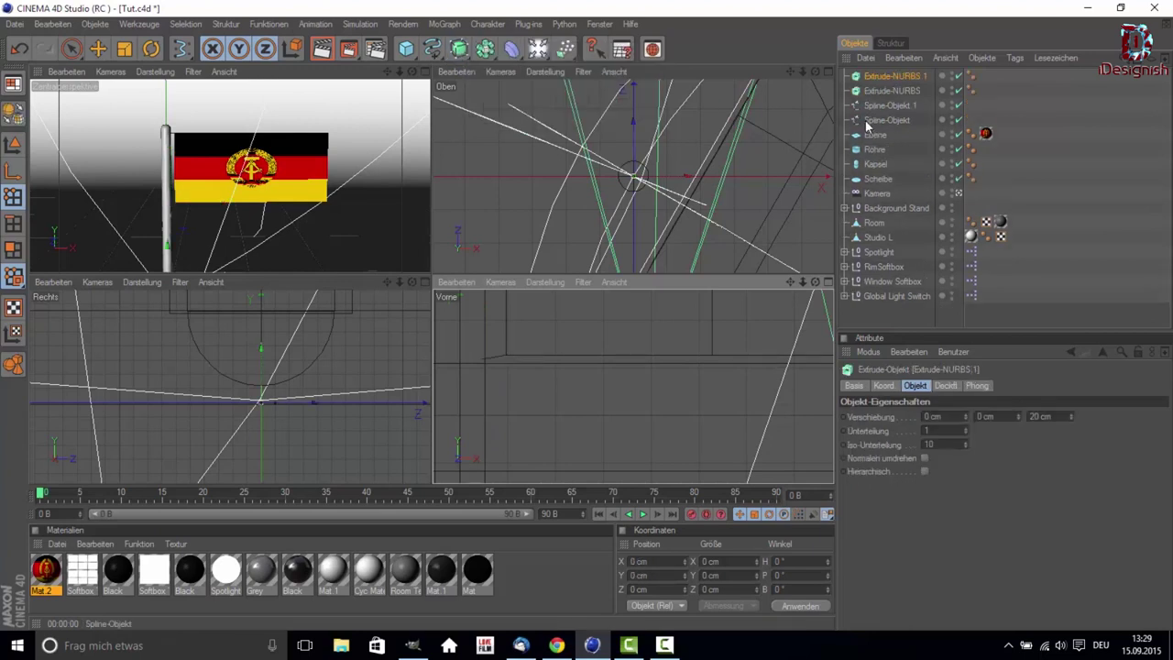
pyautogui.moveTo(891, 105); pyautogui.dragTo(893, 77)
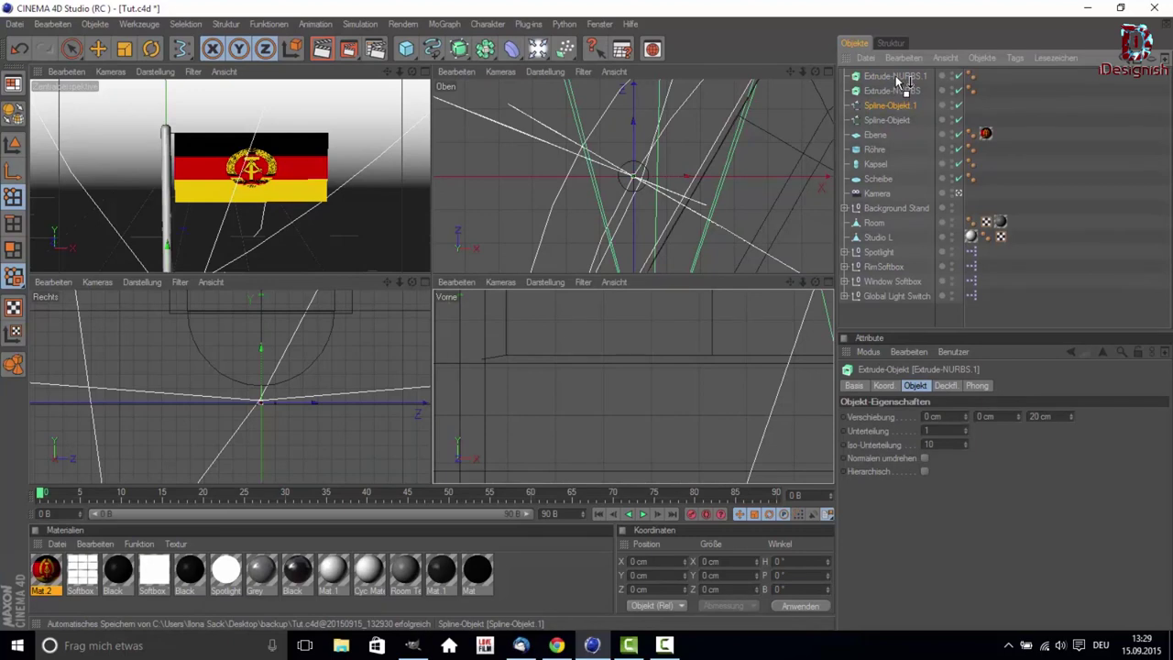
pyautogui.moveTo(899, 120); pyautogui.dragTo(900, 107)
pyautogui.middleClick(213, 159)
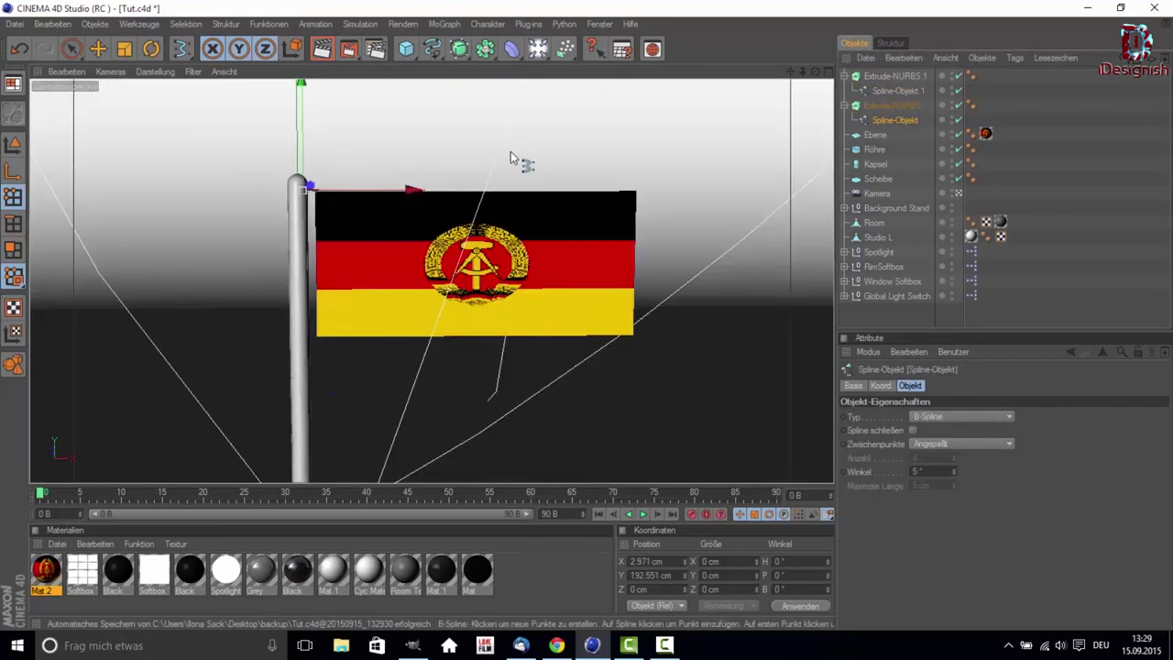
# Render a preview of the scene, then return to the single perspective editor view.
pyautogui.click(321, 49)
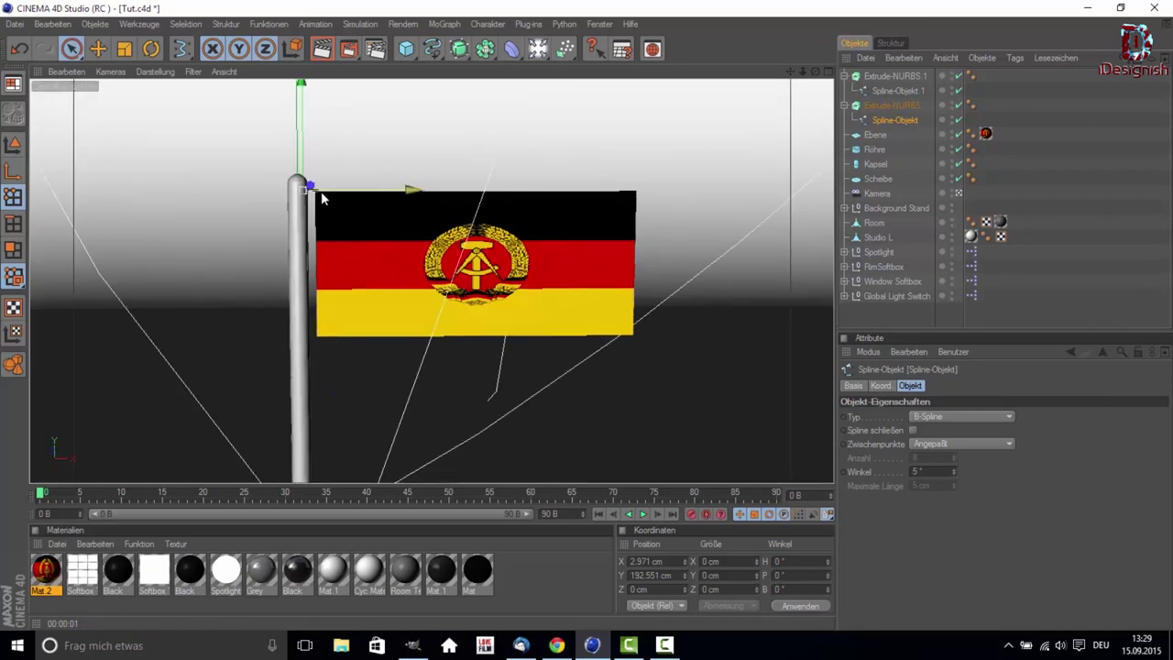
pyautogui.middleClick(320, 191)
pyautogui.middleClick(321, 192)
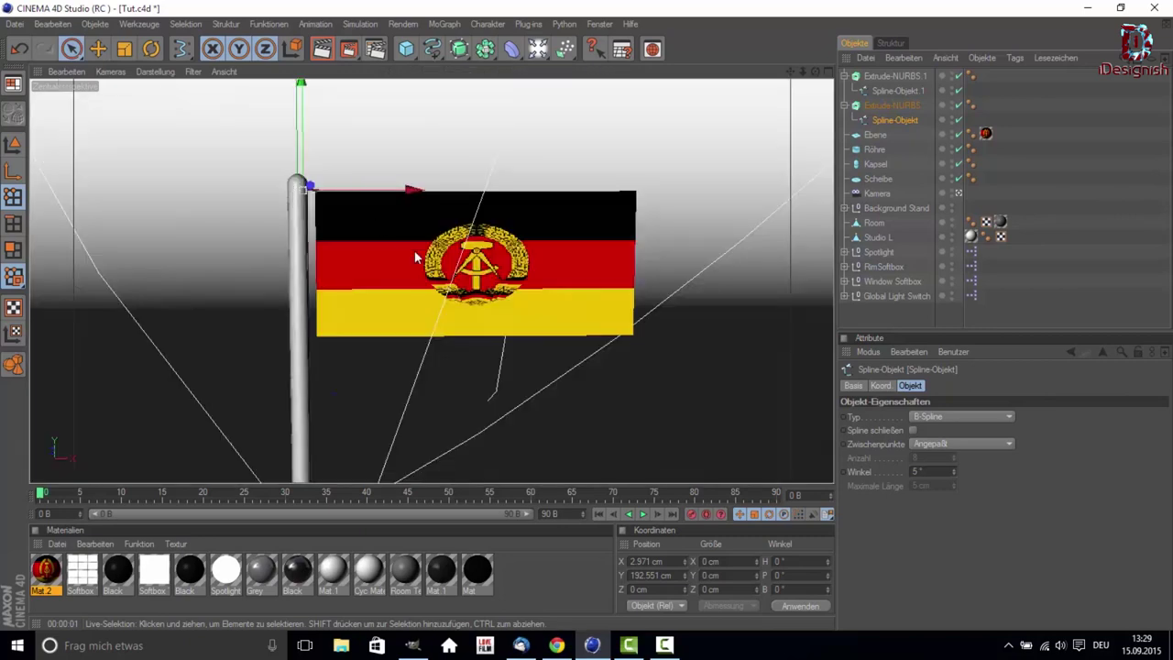
pyautogui.click(321, 49)
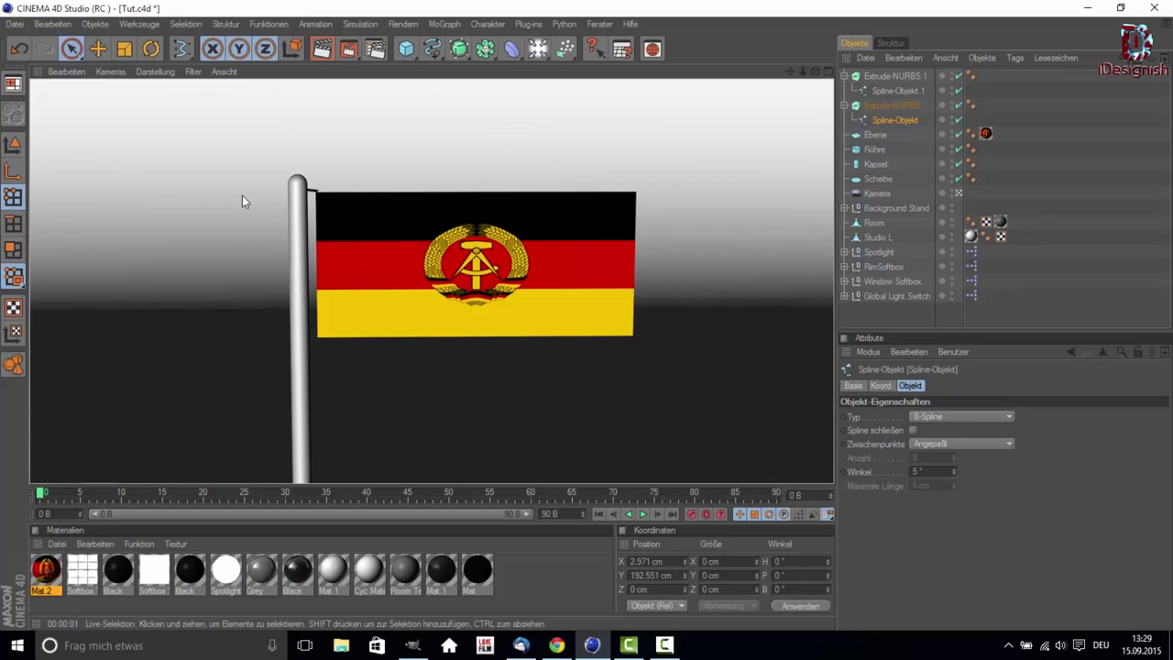
# Select Extrude-NURBS.1 and Extrude-NURBS together and edit their shared Z Verschiebung value.
pyautogui.click(890, 75)
pyautogui.keyDown('ctrl'); pyautogui.click(897, 107); pyautogui.keyUp('ctrl')
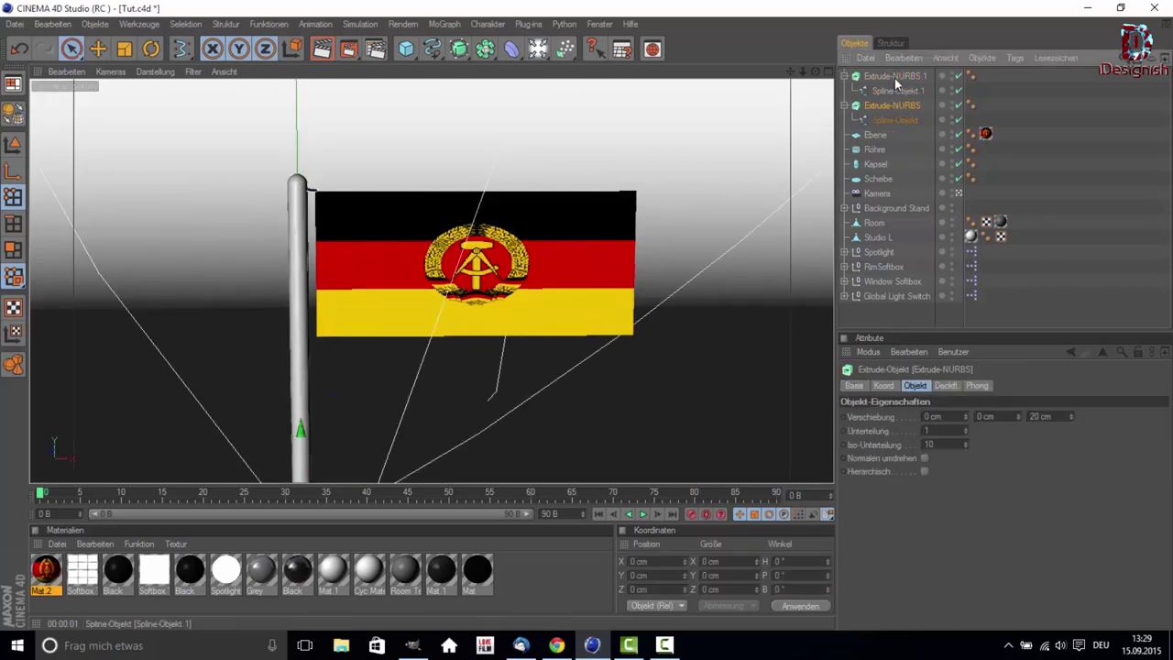
pyautogui.doubleClick(1048, 416)
# Set both Extrude-NURBS objects' Z extrusion to 4 cm and check it with a quick render.
pyautogui.write('4')
pyautogui.press('Return')
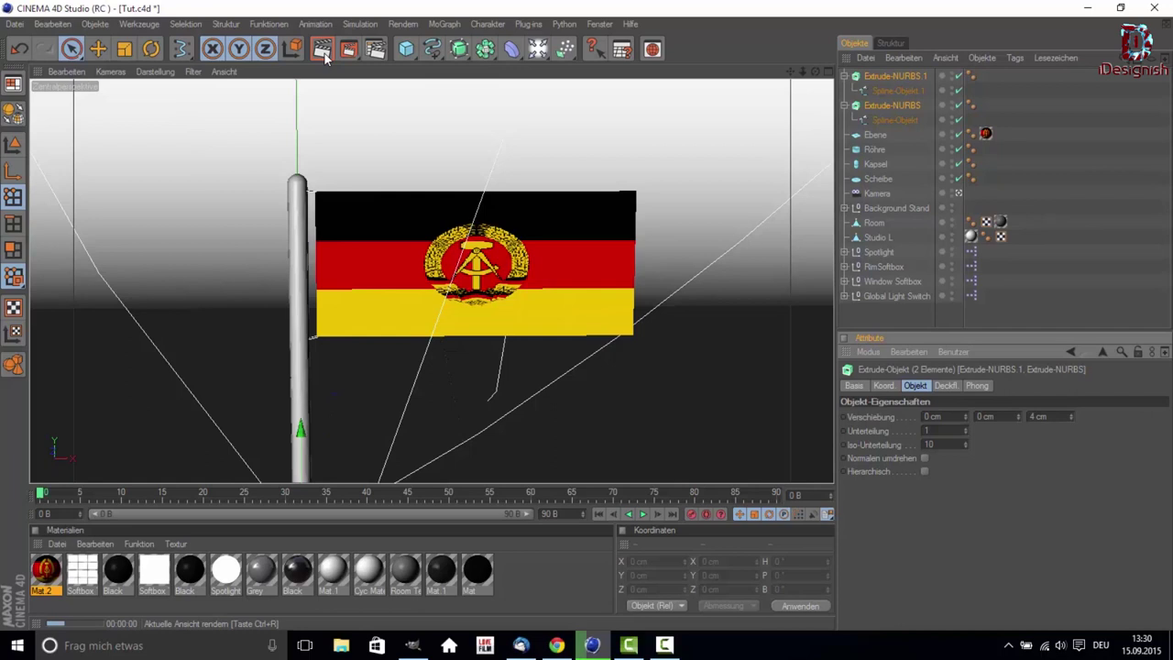
pyautogui.click(323, 55)
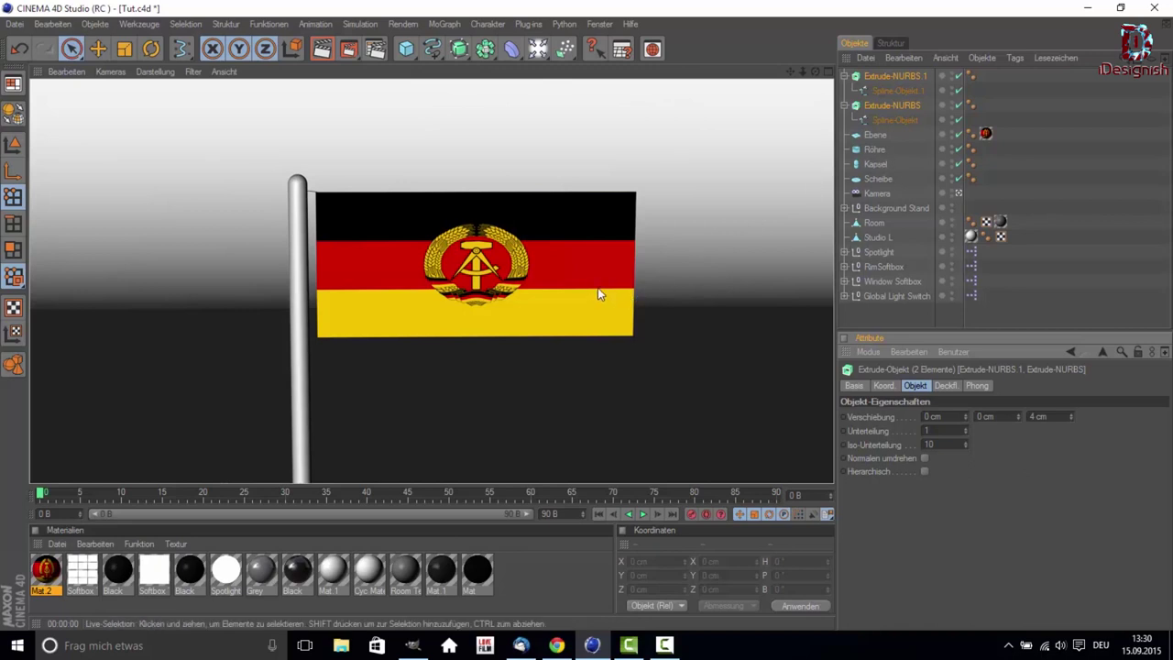
pyautogui.hotkey('ctrl', 'r')
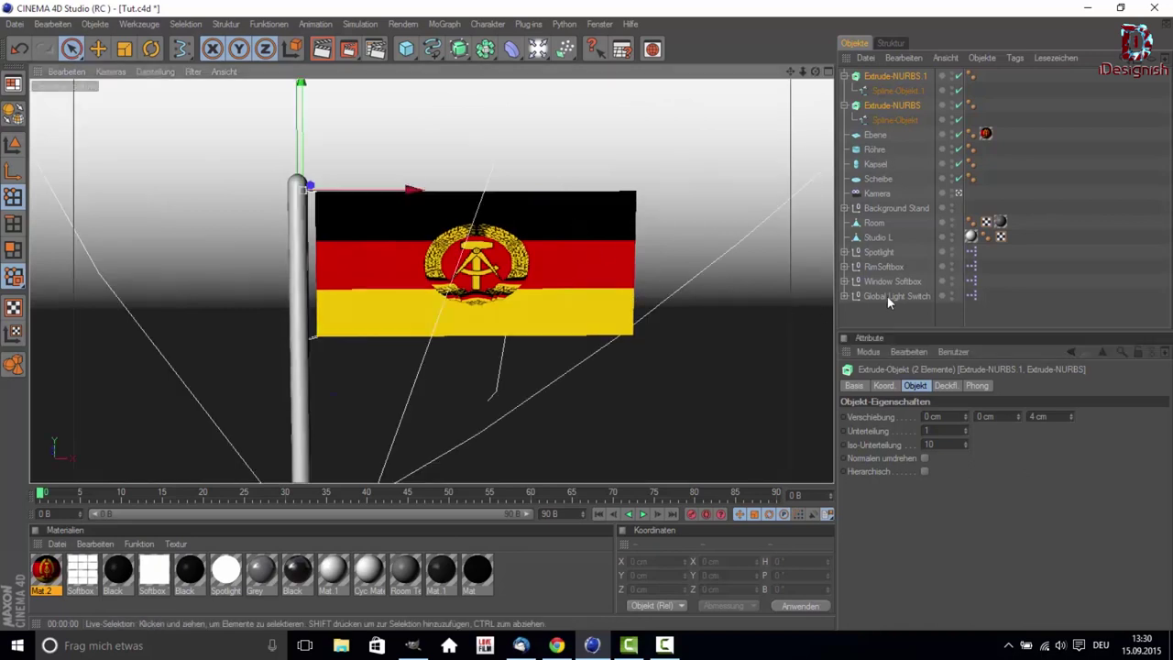
# Select the Ebene flag plane and make it editable with C.
pyautogui.click(880, 211)
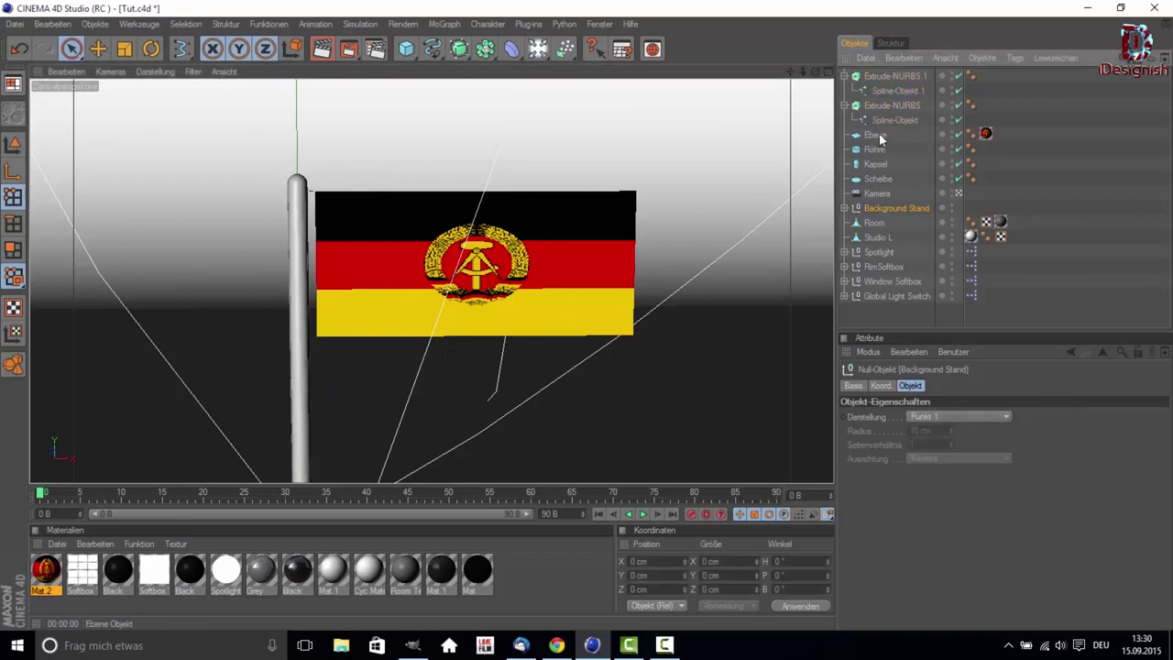
pyautogui.click(880, 138)
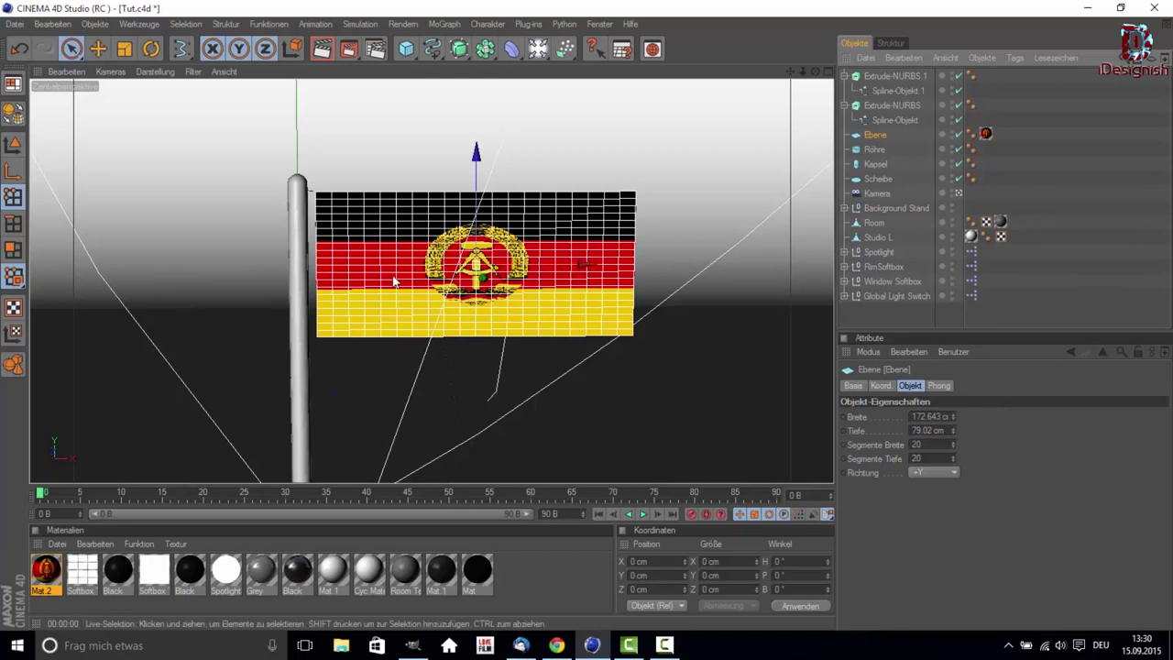
pyautogui.press('c')
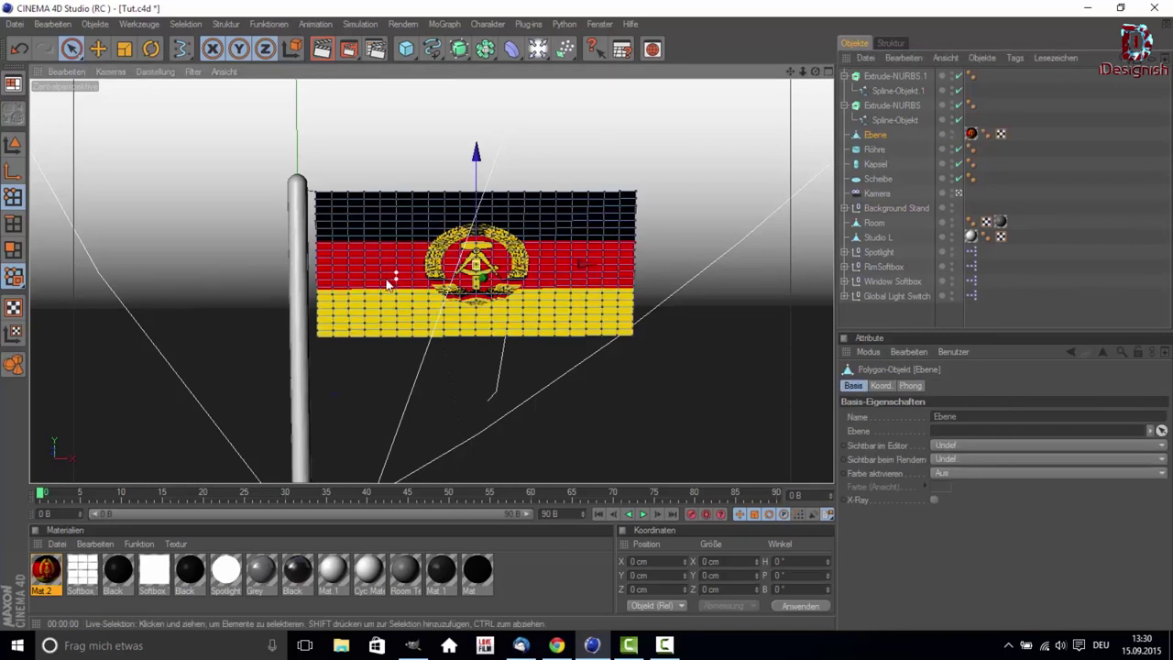
# In Points mode, select the flag's top-left and bottom-left corner points beside the pole.
pyautogui.click(15, 200)
pyautogui.click(315, 195)
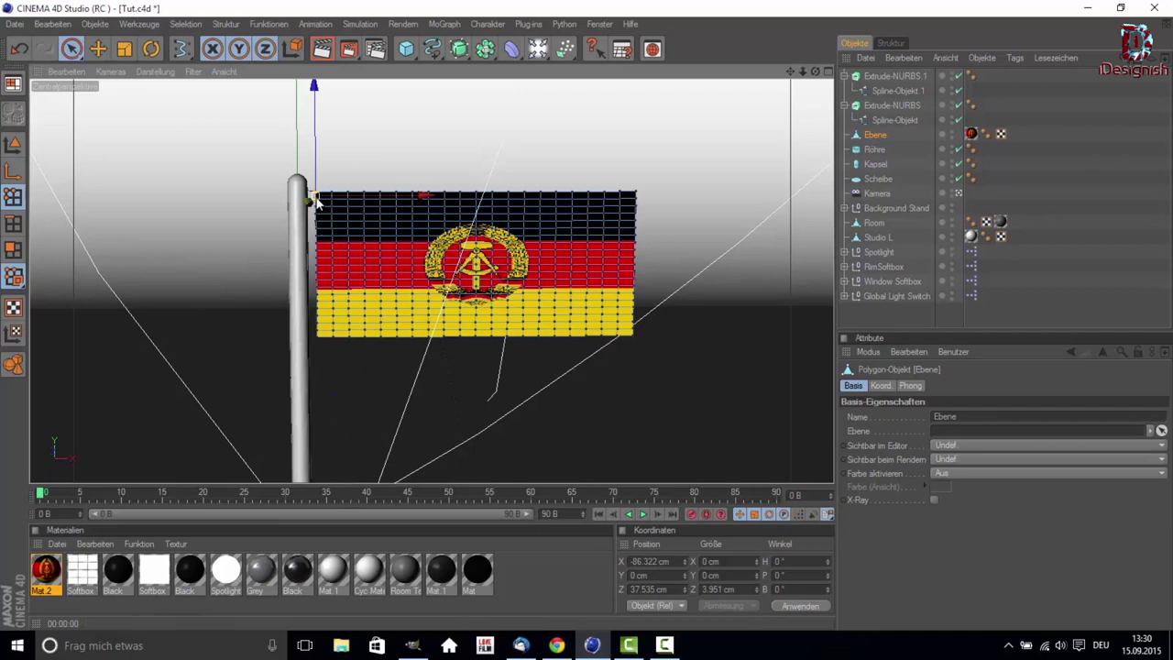
pyautogui.keyDown('shift'); pyautogui.click(317, 339); pyautogui.keyUp('shift')
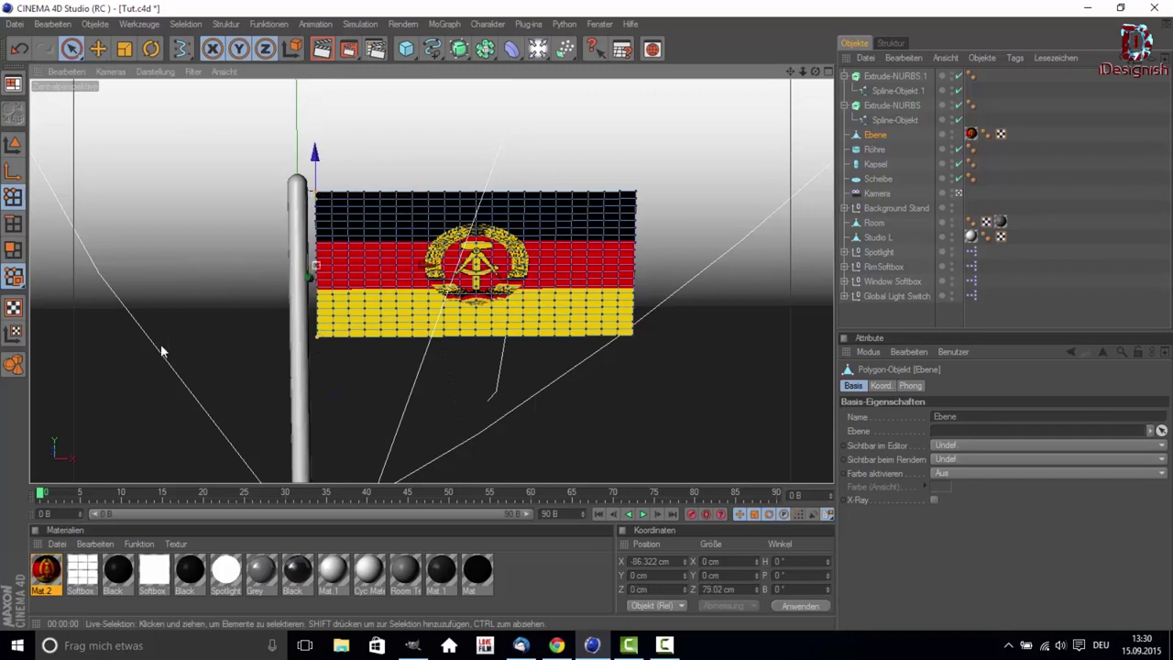
pyautogui.click(321, 199)
pyautogui.click(315, 195)
pyautogui.keyDown('shift'); pyautogui.click(317, 339); pyautogui.keyUp('shift')
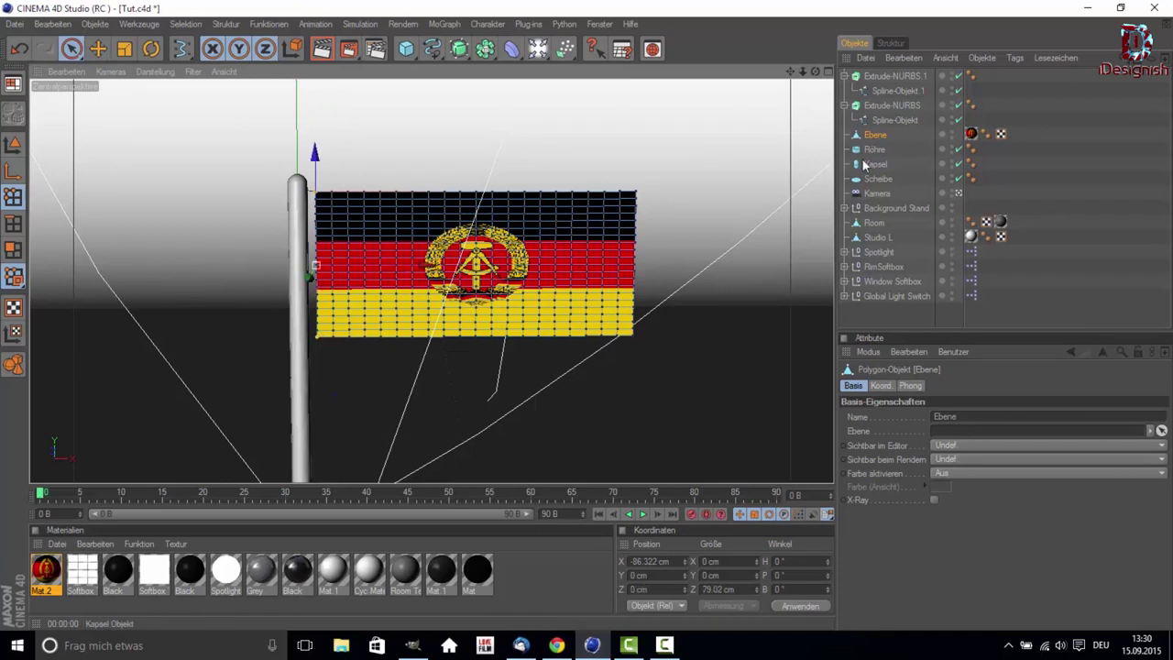
# Add a Kleidung cloth tag to Ebene, test-play the fall, rewind, and view the Ankleide settings.
pyautogui.rightClick(883, 139)
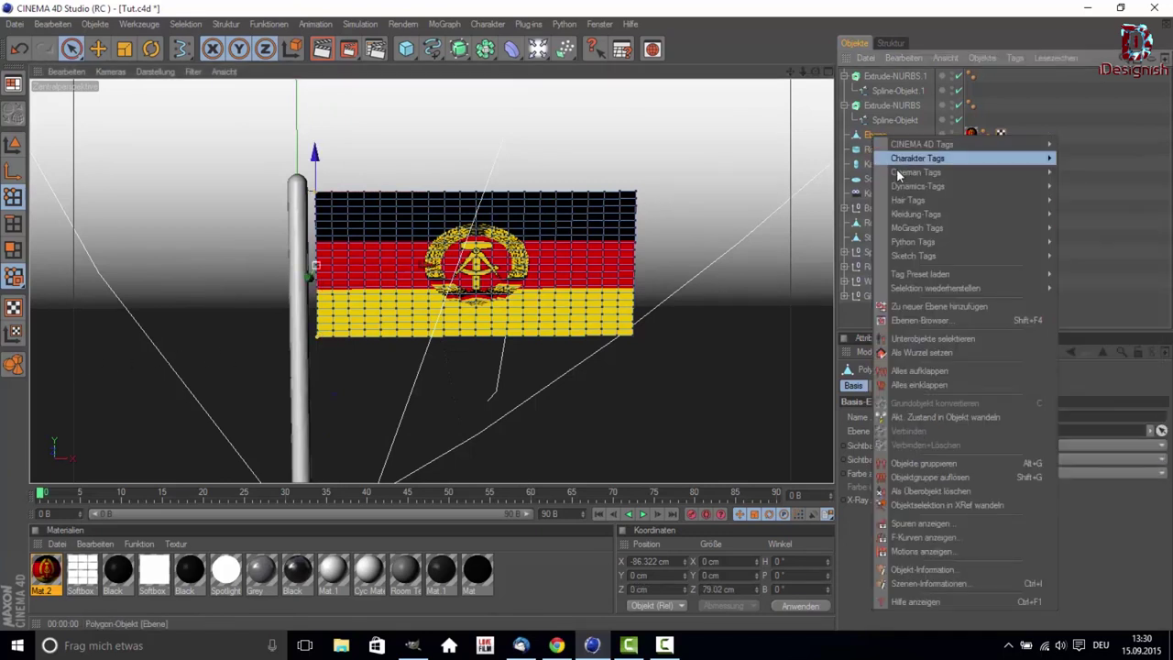
pyautogui.moveTo(916, 214)
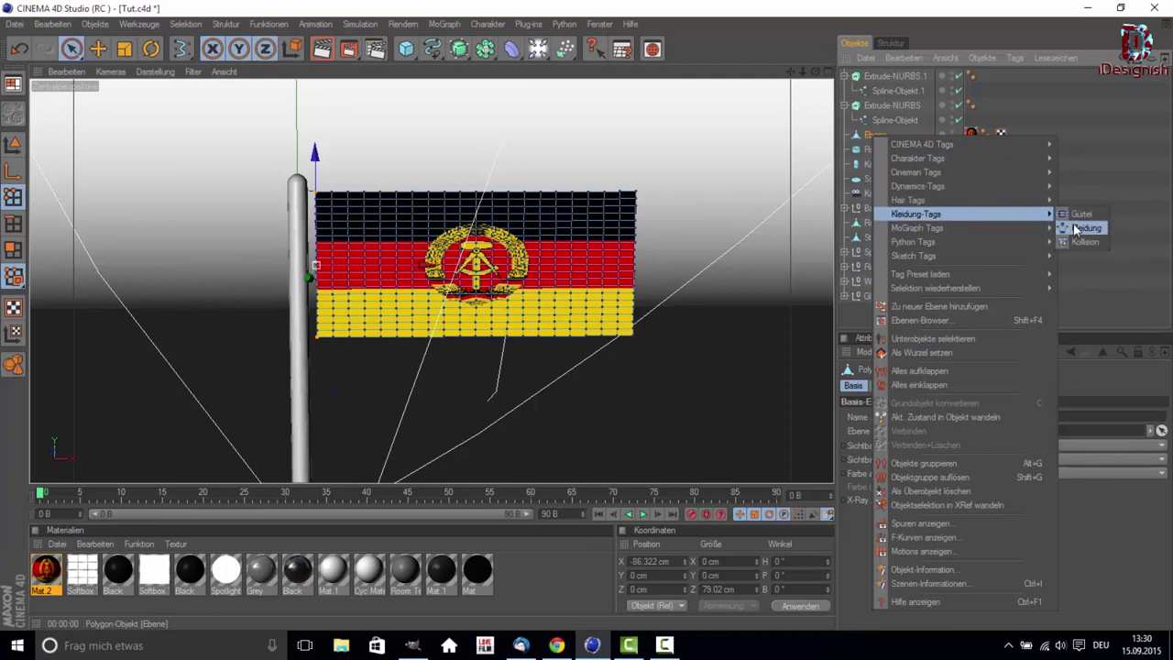
pyautogui.click(1080, 227)
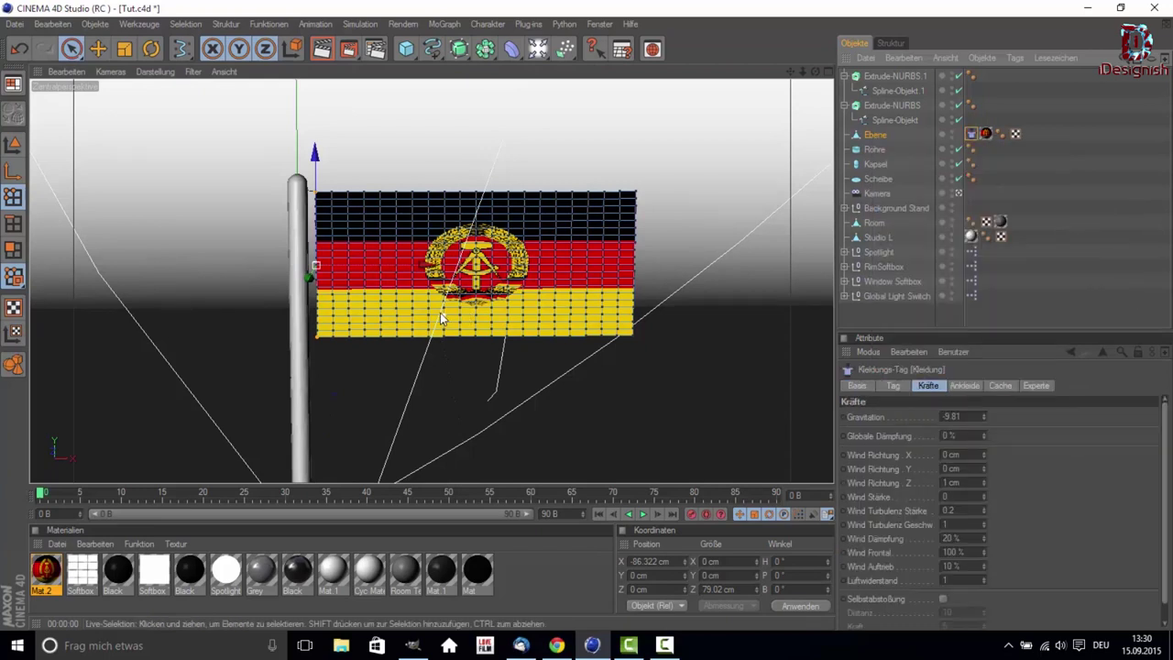
pyautogui.click(643, 514)
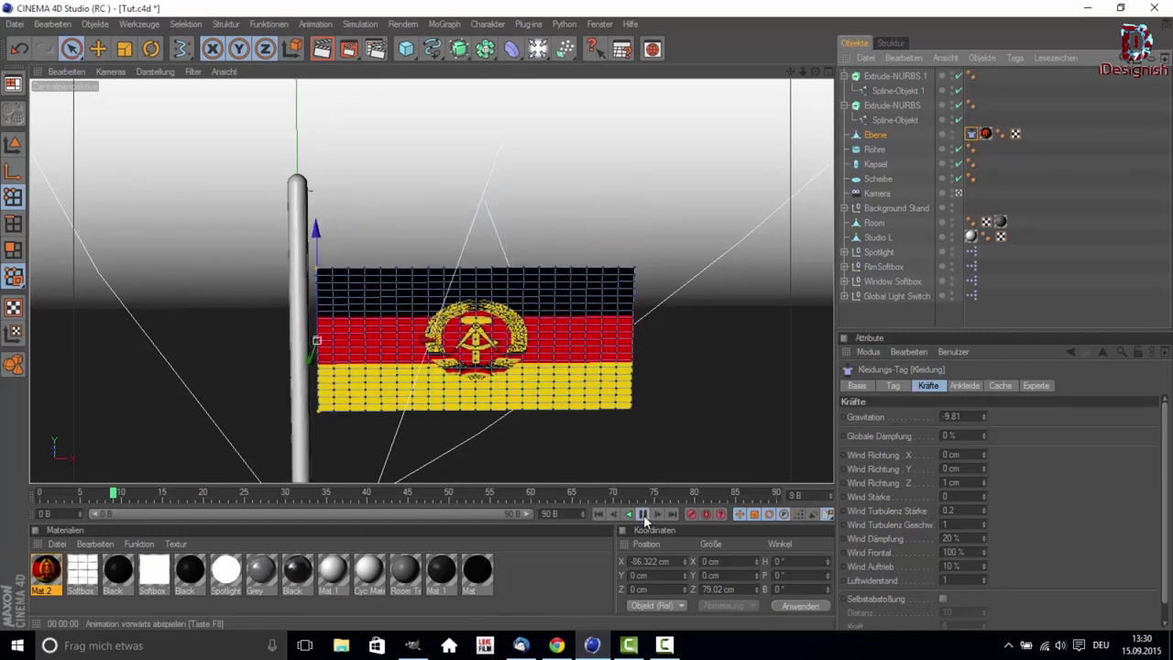
pyautogui.click(38, 493)
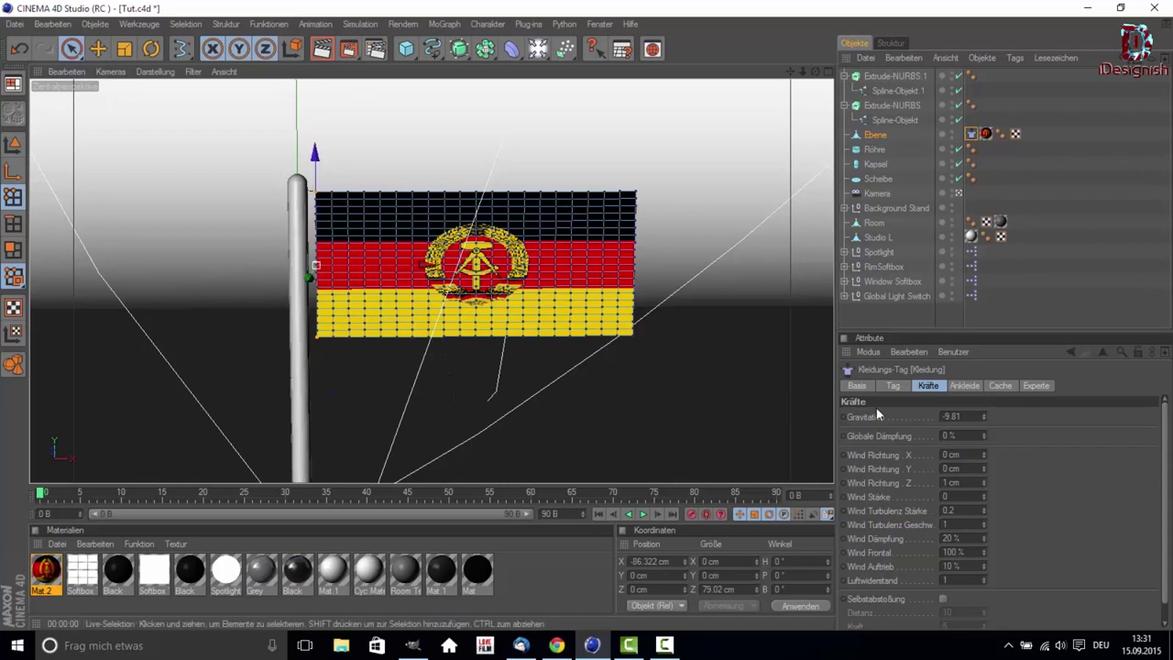
pyautogui.click(958, 386)
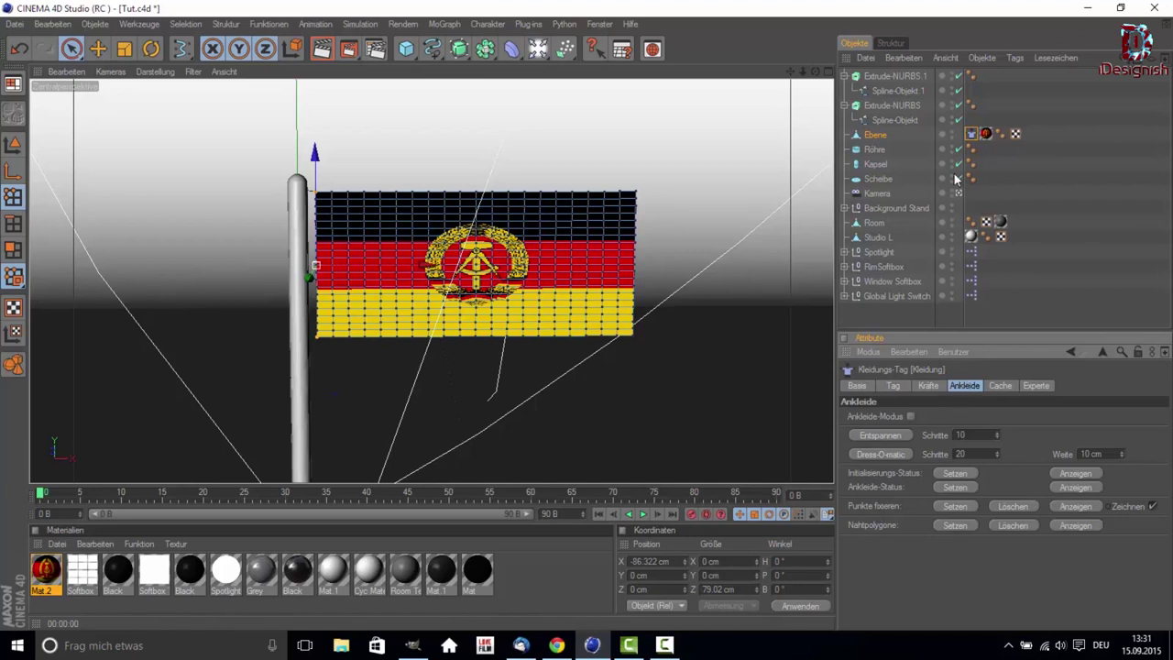
# Fix the selected left-edge points via Punkte fixieren Setzen and test-play the hanging cloth.
pyautogui.moveTo(971, 135); pyautogui.dragTo(973, 192)
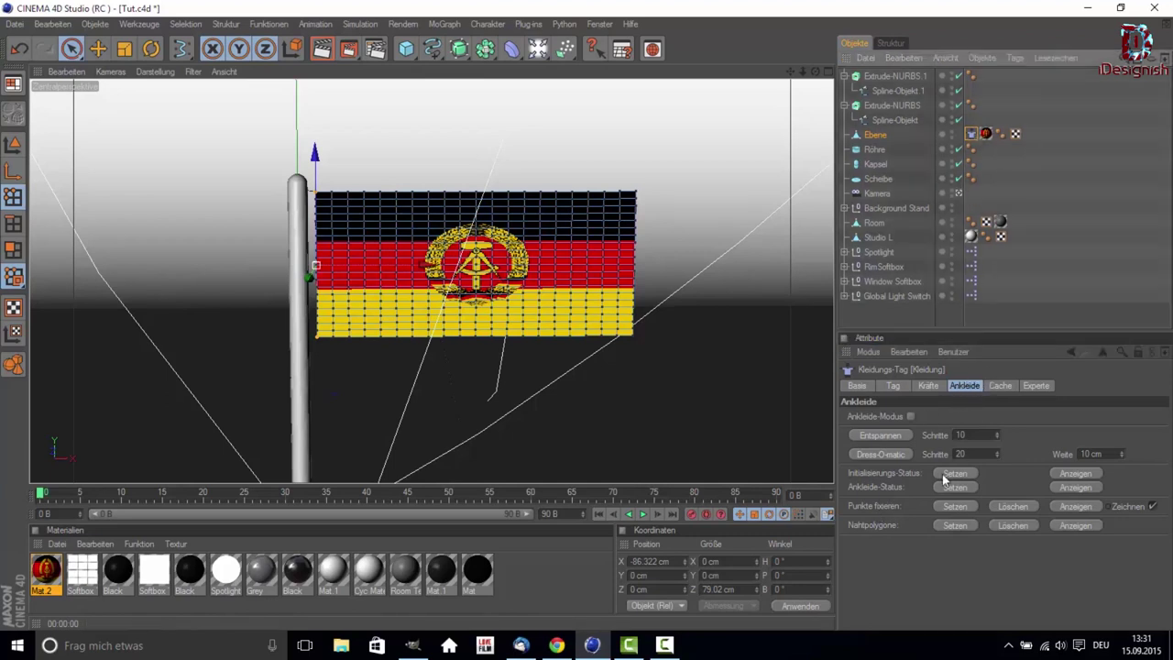
pyautogui.click(962, 507)
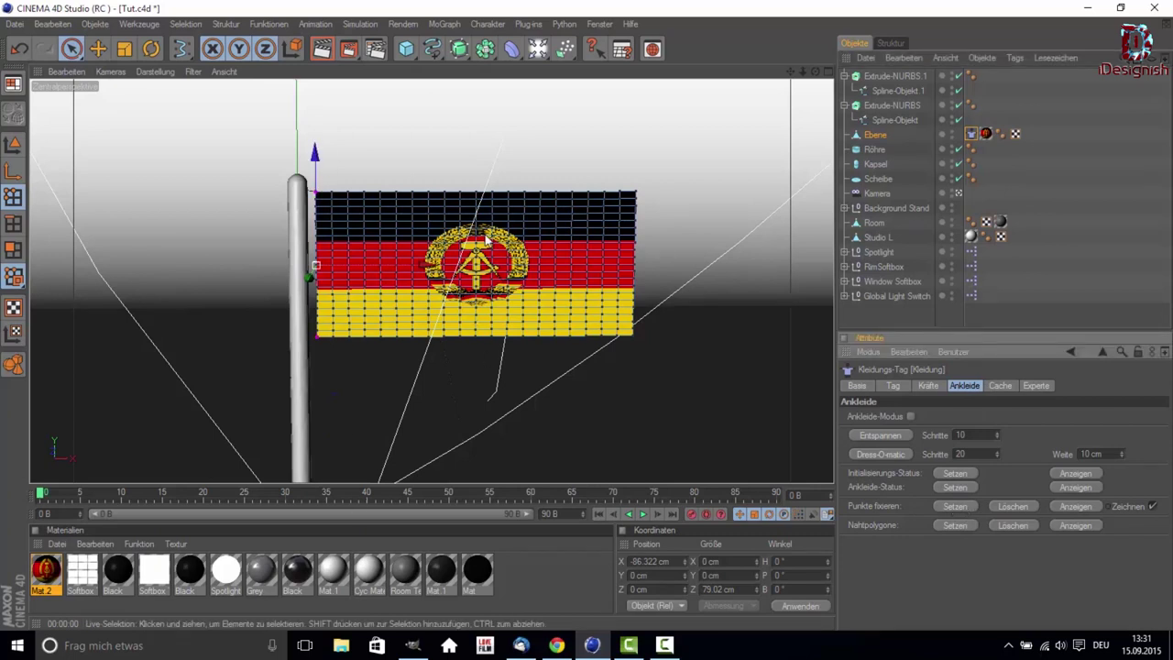
pyautogui.click(642, 514)
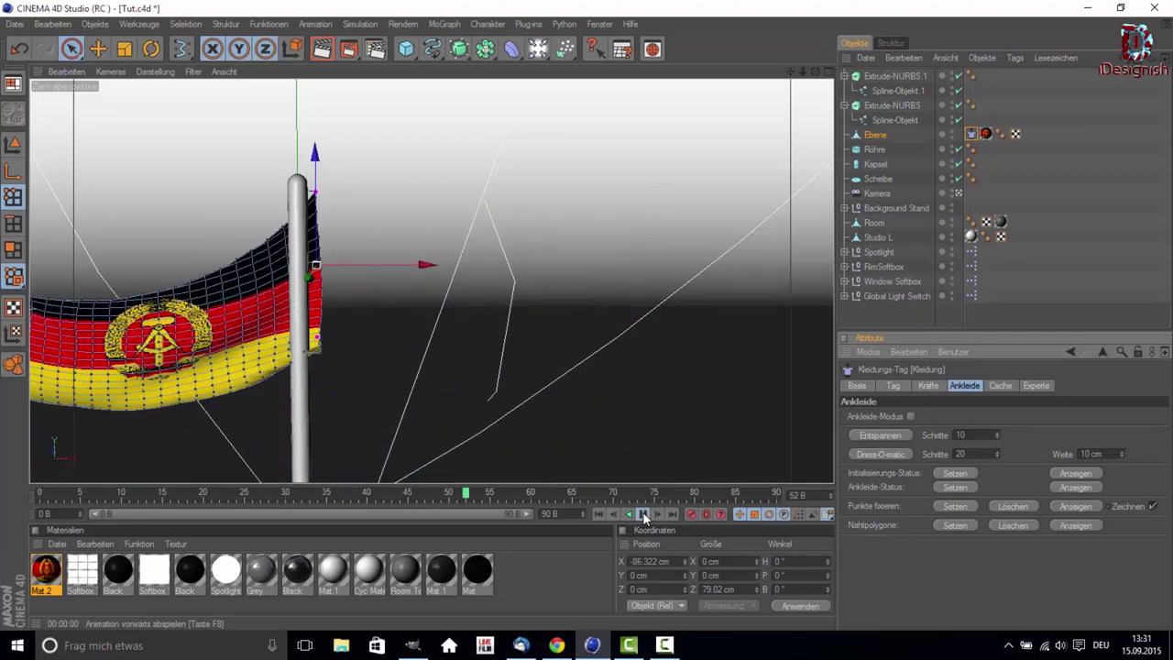
pyautogui.click(642, 513)
pyautogui.moveTo(49, 491); pyautogui.dragTo(38, 492)
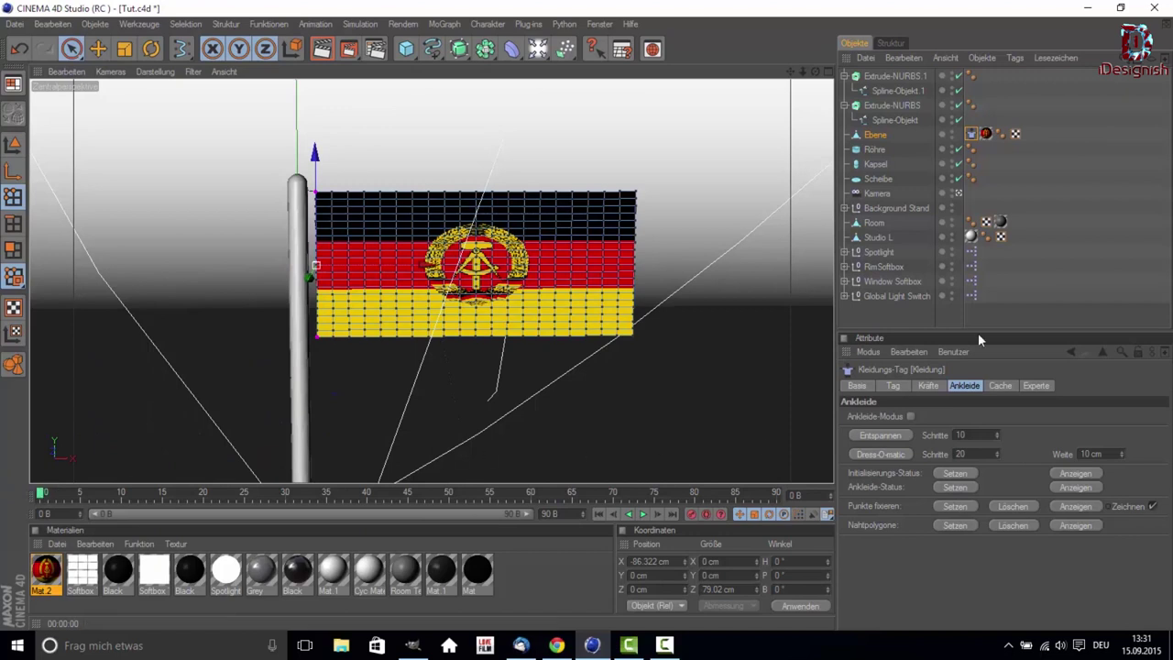
# Return to the flag's cloth tag and bring up its Kräfte settings.
pyautogui.click(986, 134)
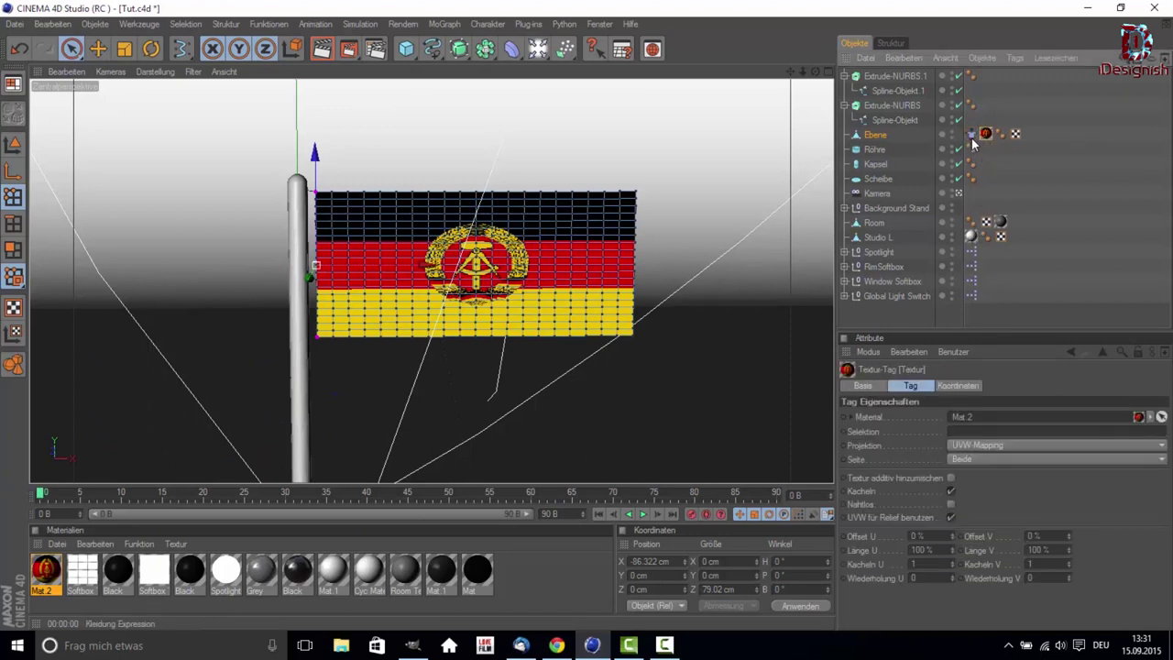
pyautogui.click(972, 133)
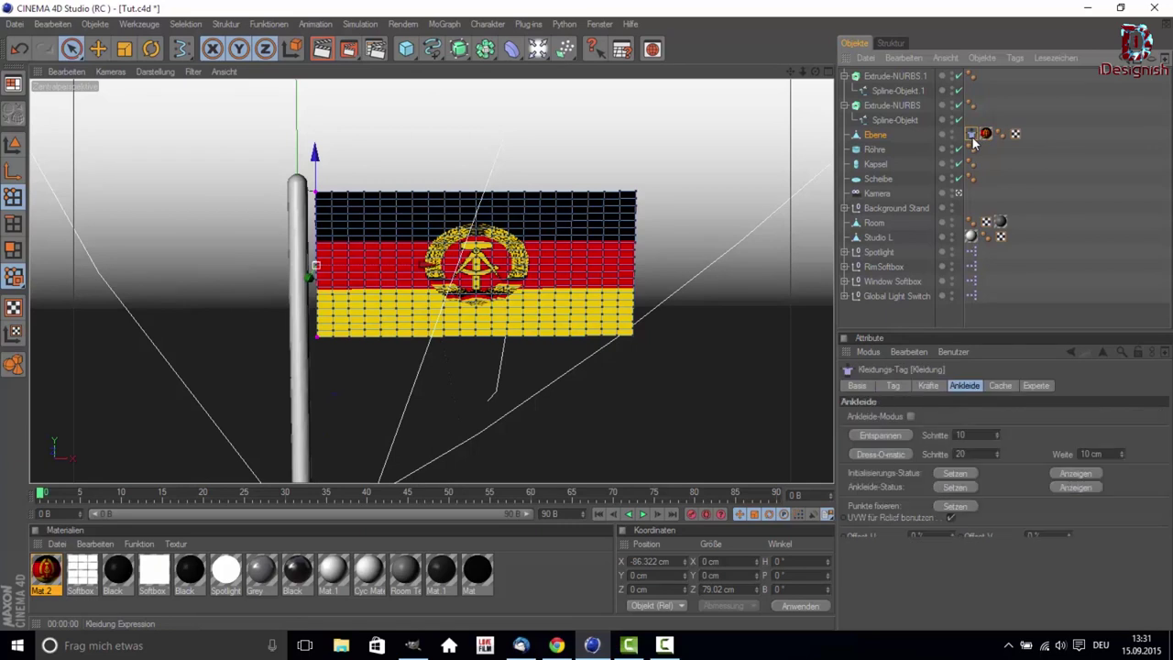
pyautogui.click(935, 385)
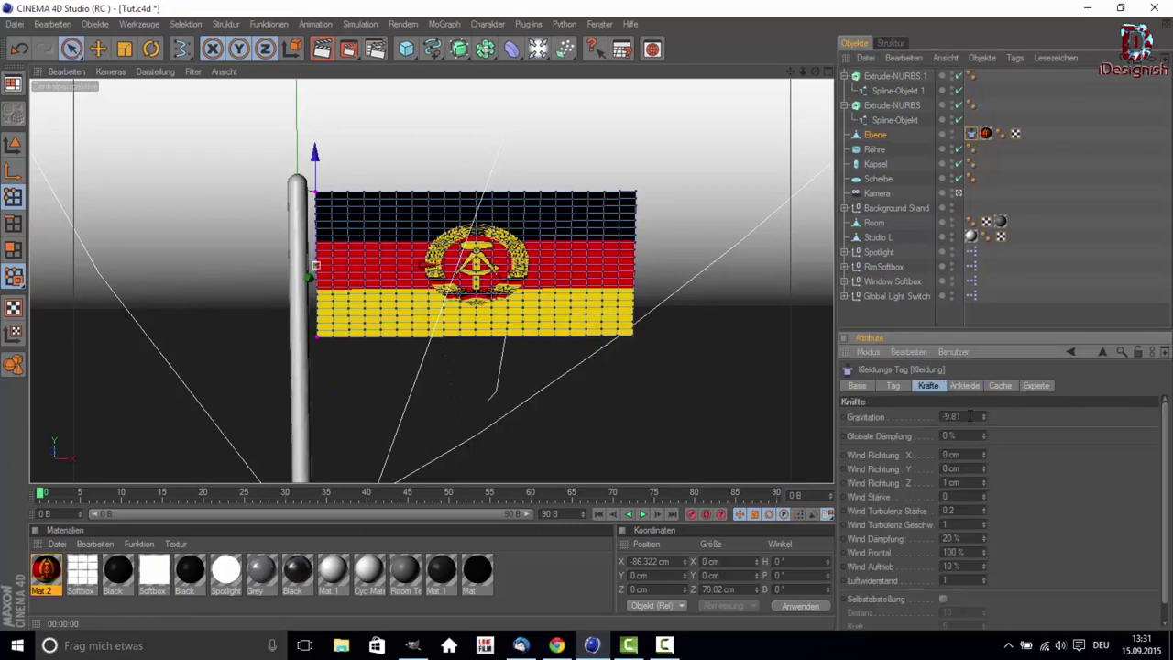
# Set cloth gravity to 0, wind turbulence strength to 160 and wind X direction to 10 cm.
pyautogui.press('Return')
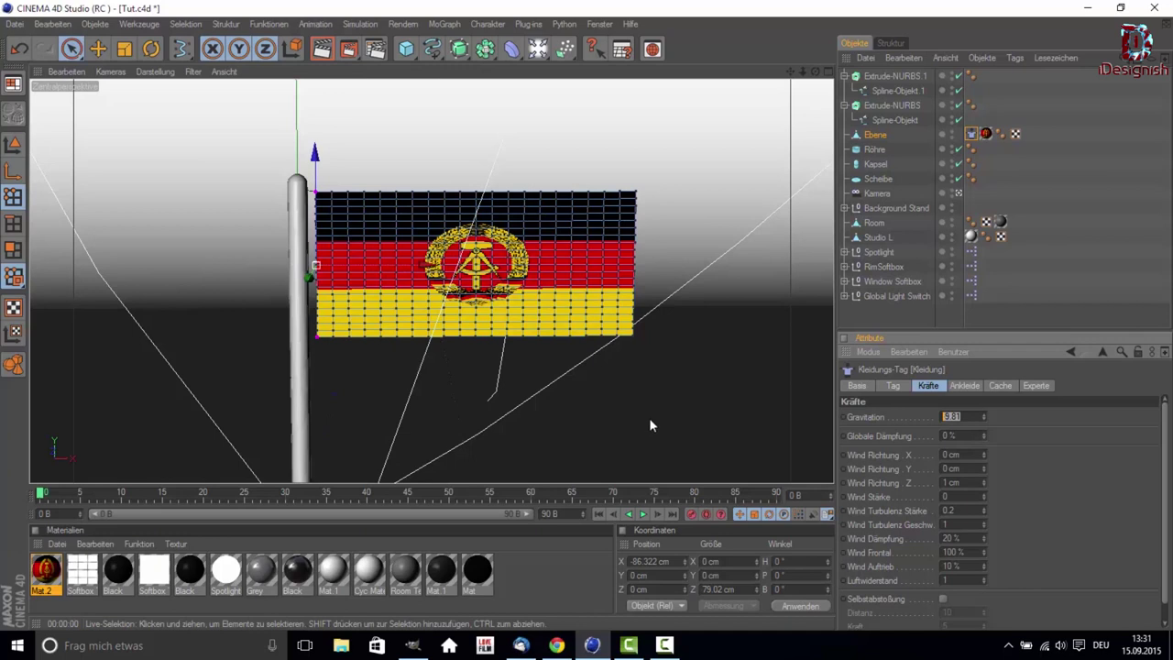
pyautogui.write('0')
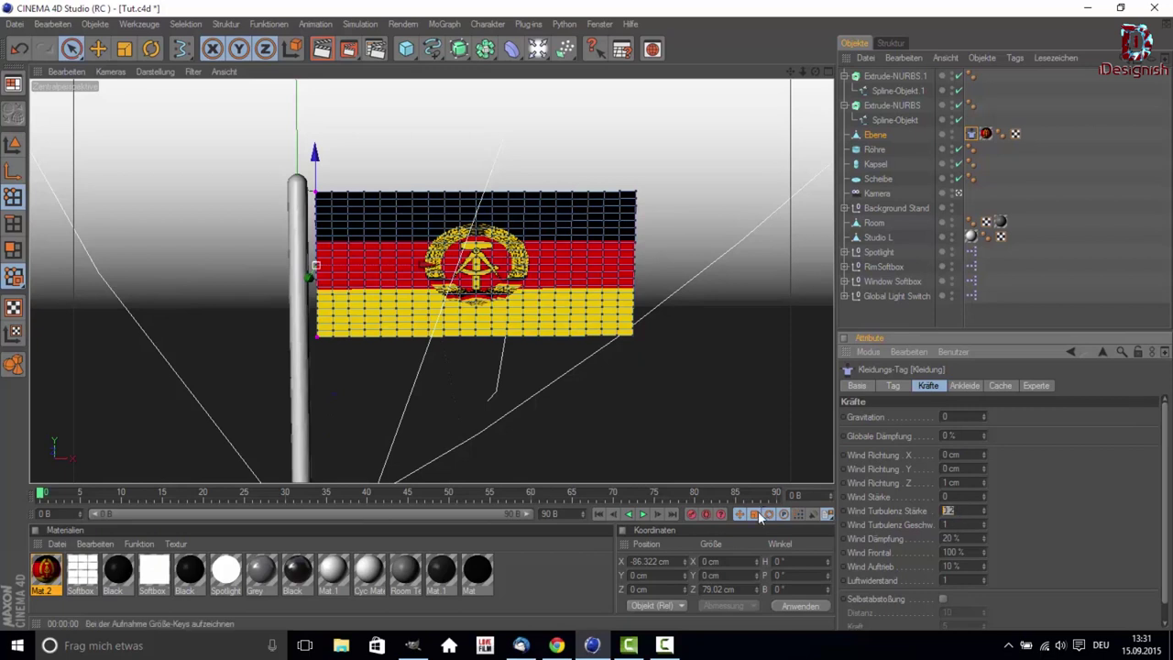
pyautogui.write('160')
pyautogui.press('Return')
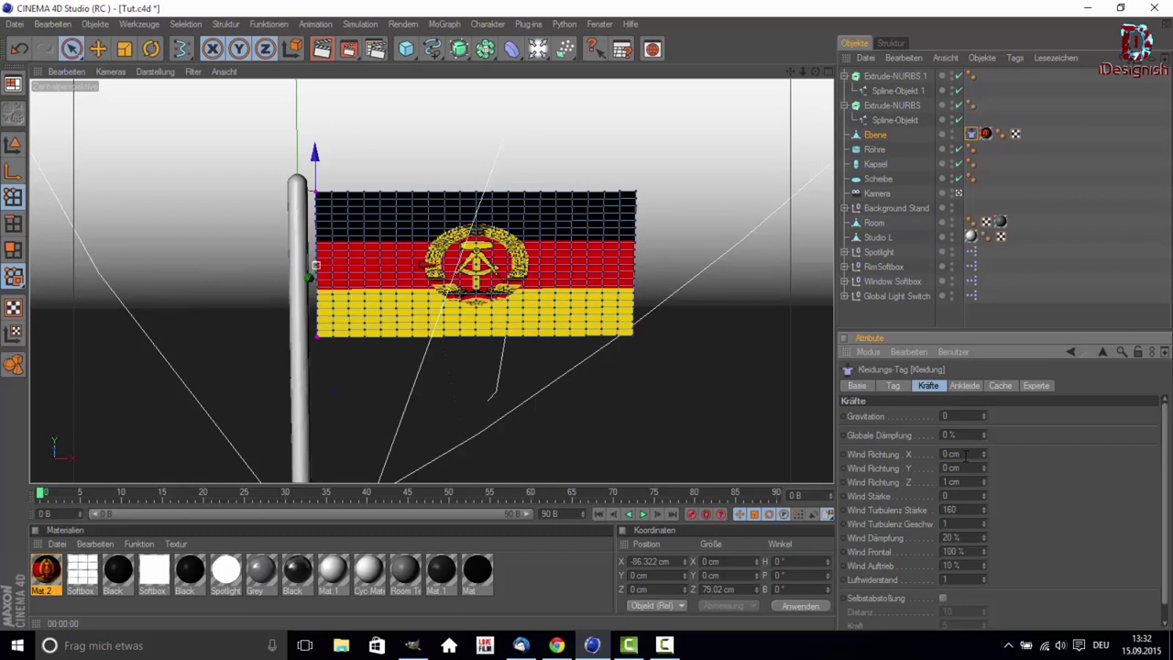
pyautogui.click(965, 454)
pyautogui.write('10')
pyautogui.press('Return')
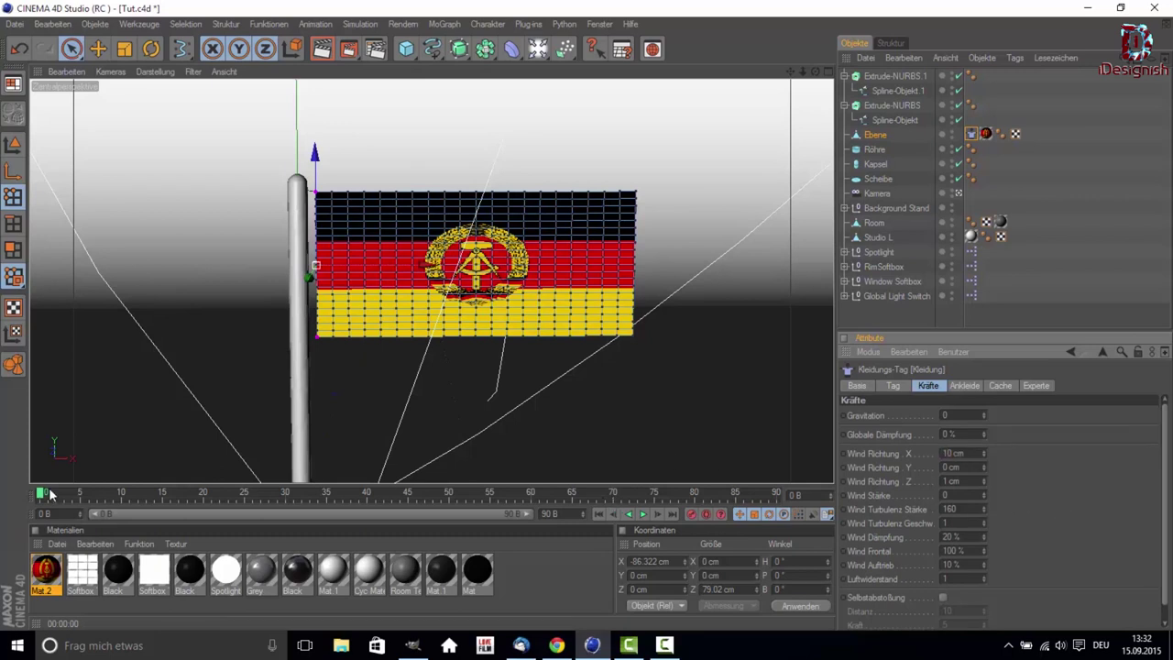
# Test-play the cloth simulation, rewind, and set wind strength to 2.
pyautogui.click(643, 515)
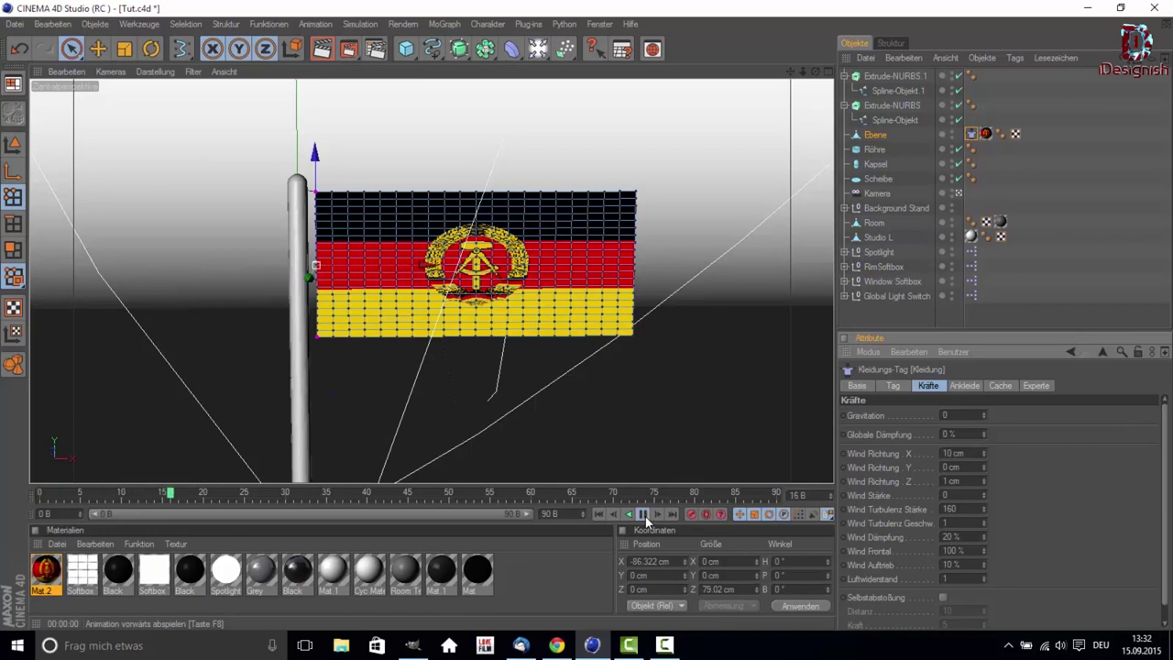
pyautogui.click(643, 515)
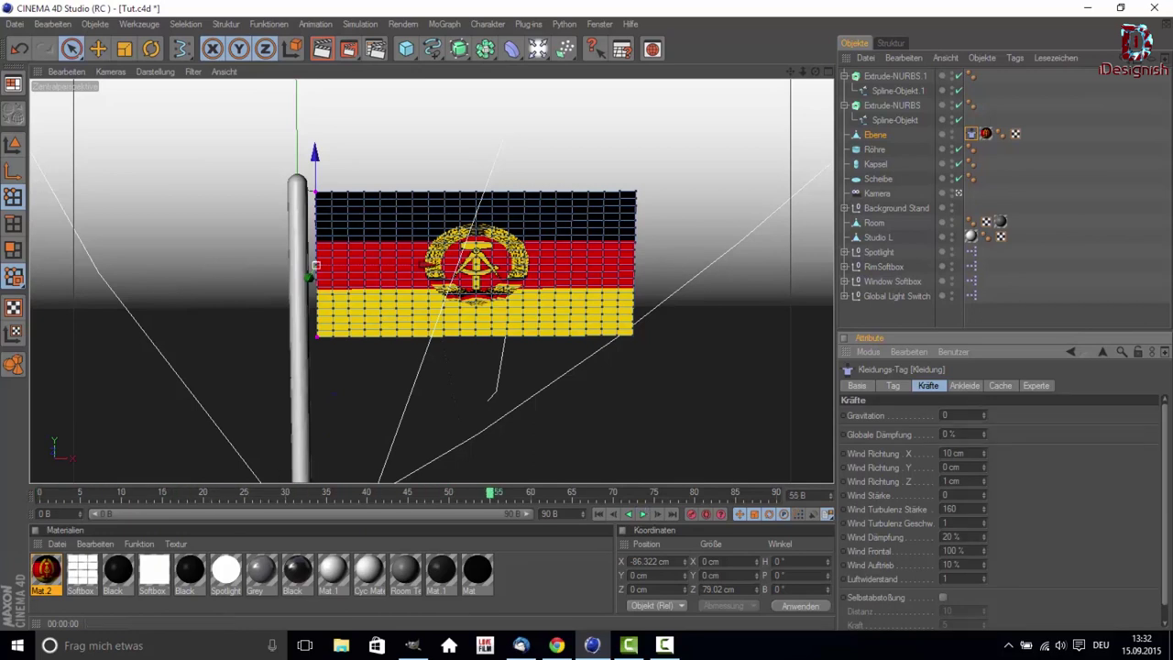
pyautogui.click(42, 492)
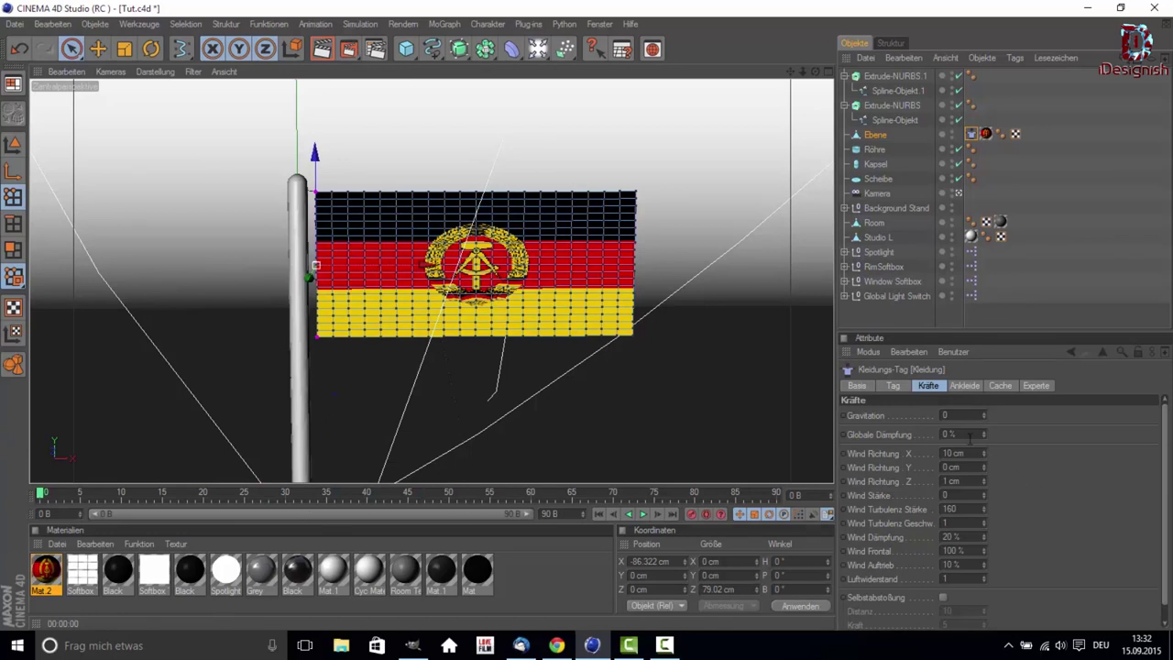
pyautogui.click(955, 495)
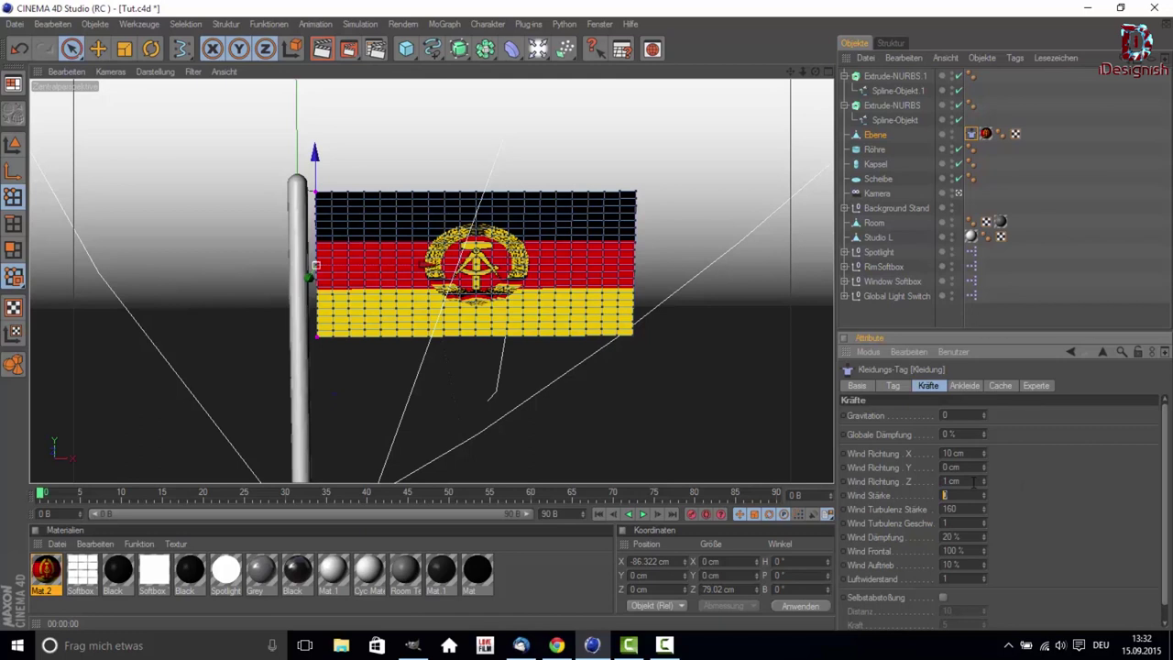
pyautogui.write('2')
pyautogui.press('Return')
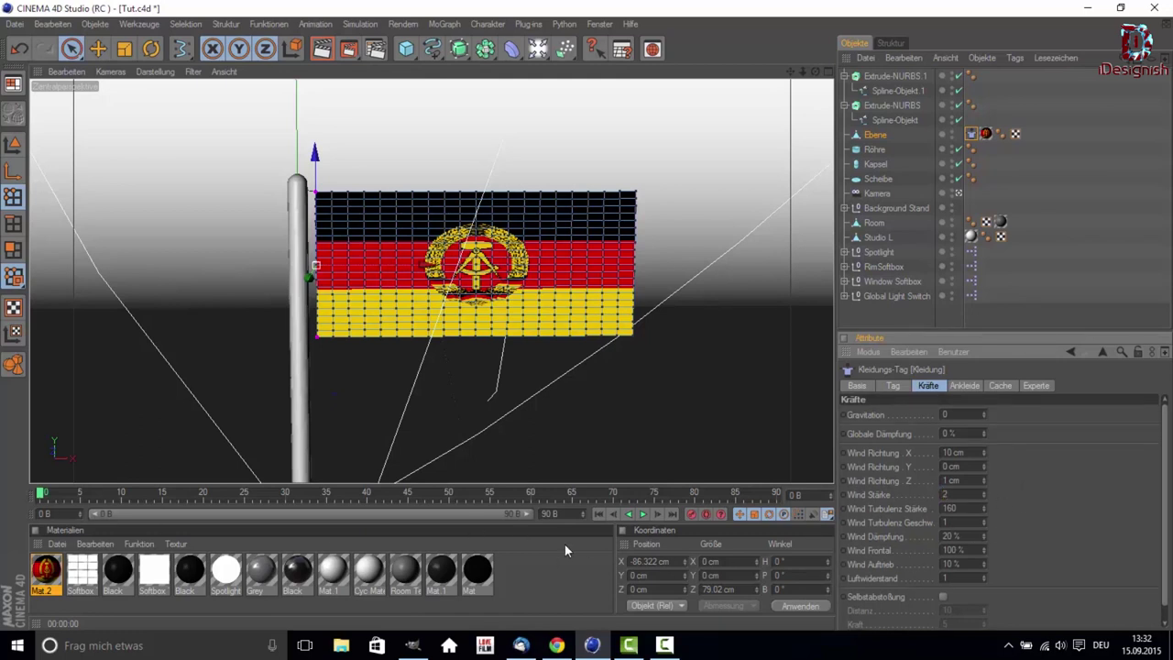
# Test the flag simulation with trial wind strengths of 160 and 16.
pyautogui.click(643, 516)
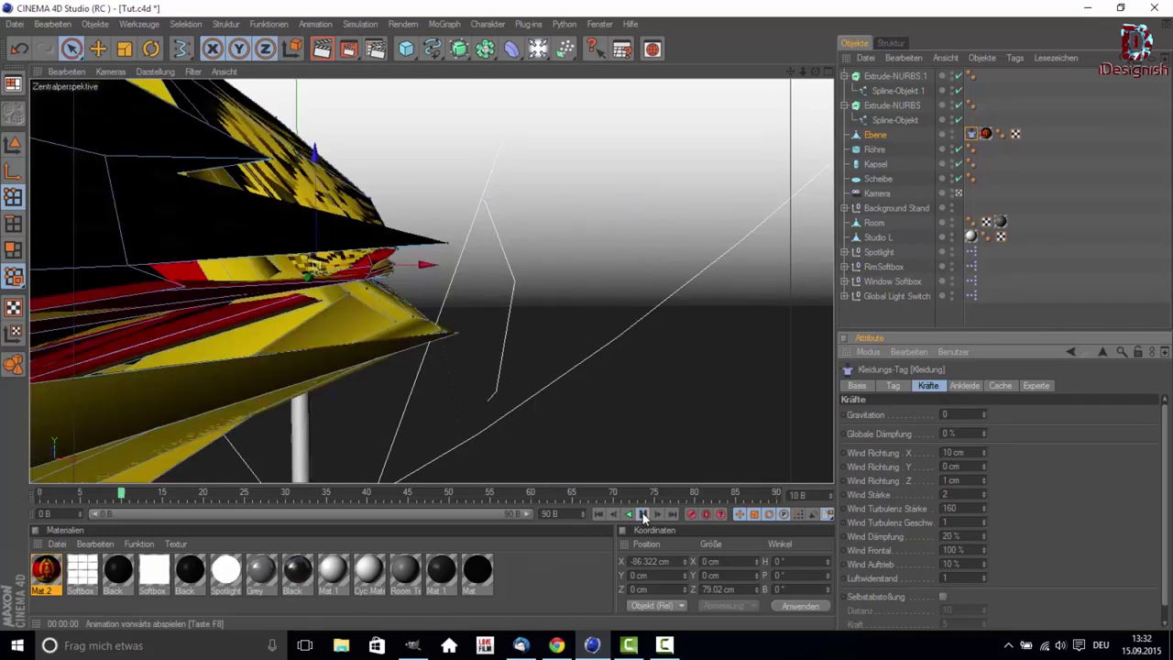
pyautogui.click(32, 495)
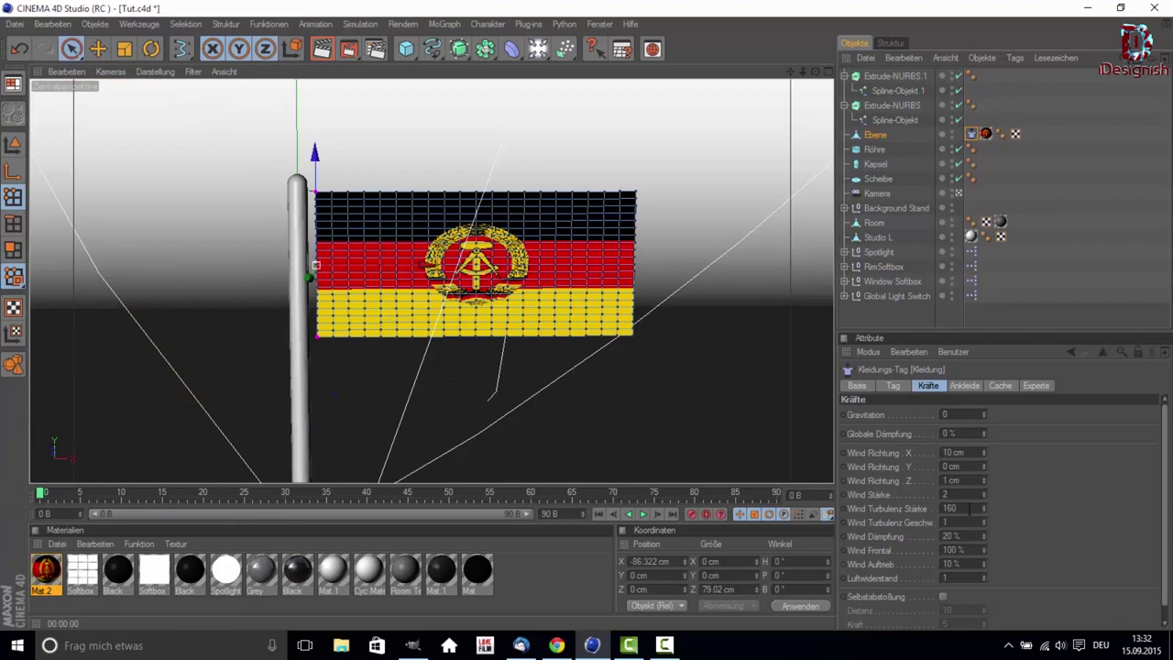
pyautogui.moveTo(964, 507); pyautogui.dragTo(924, 511)
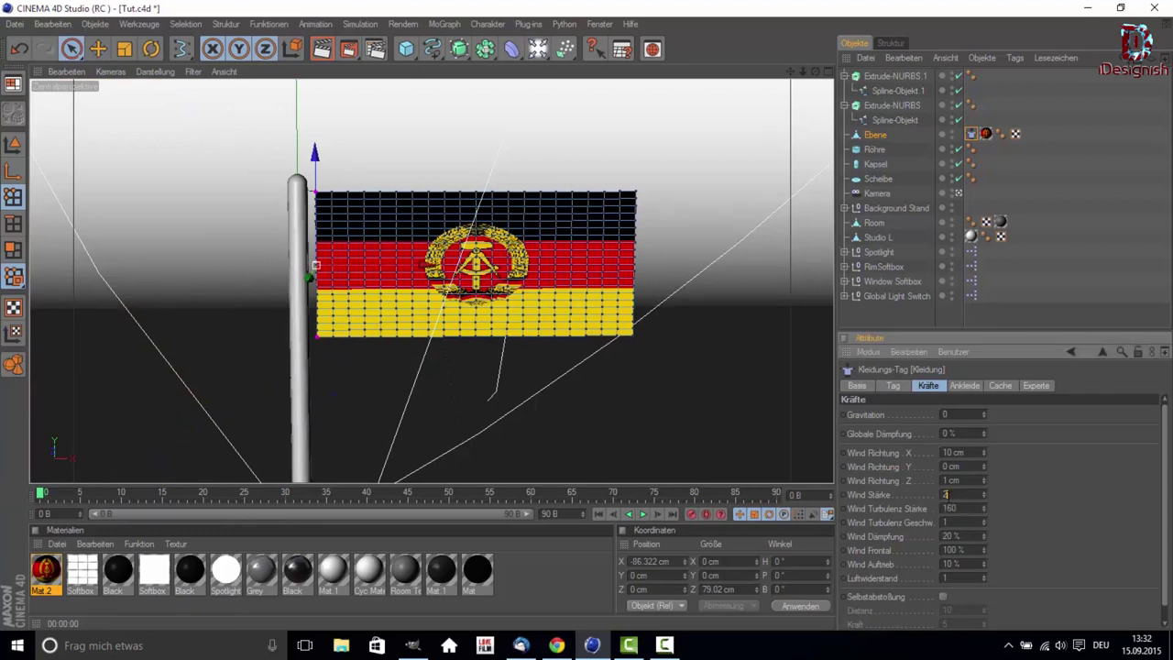
pyautogui.write('160')
pyautogui.moveTo(960, 509); pyautogui.dragTo(856, 513)
pyautogui.click(641, 514)
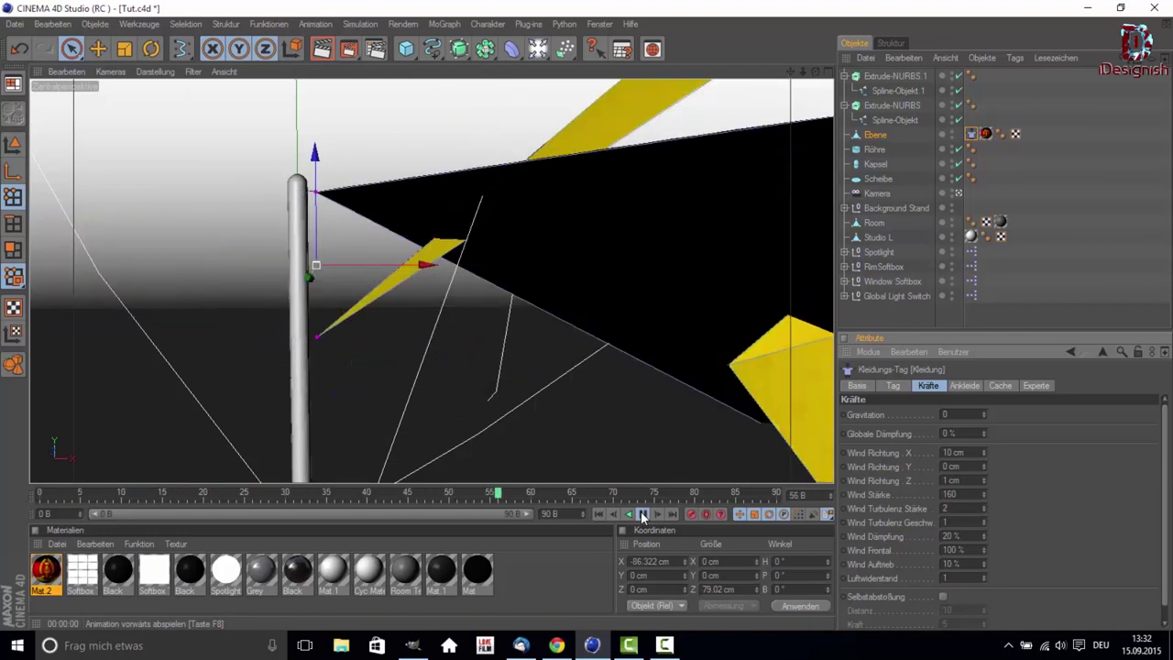
pyautogui.click(42, 492)
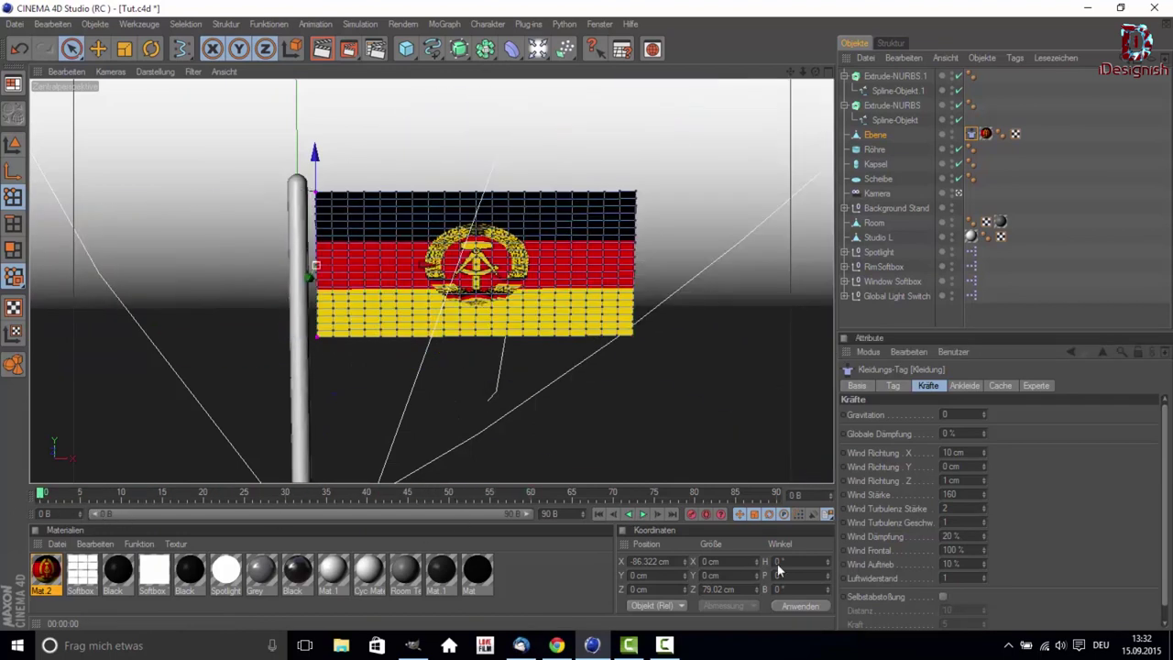
pyautogui.click(960, 496)
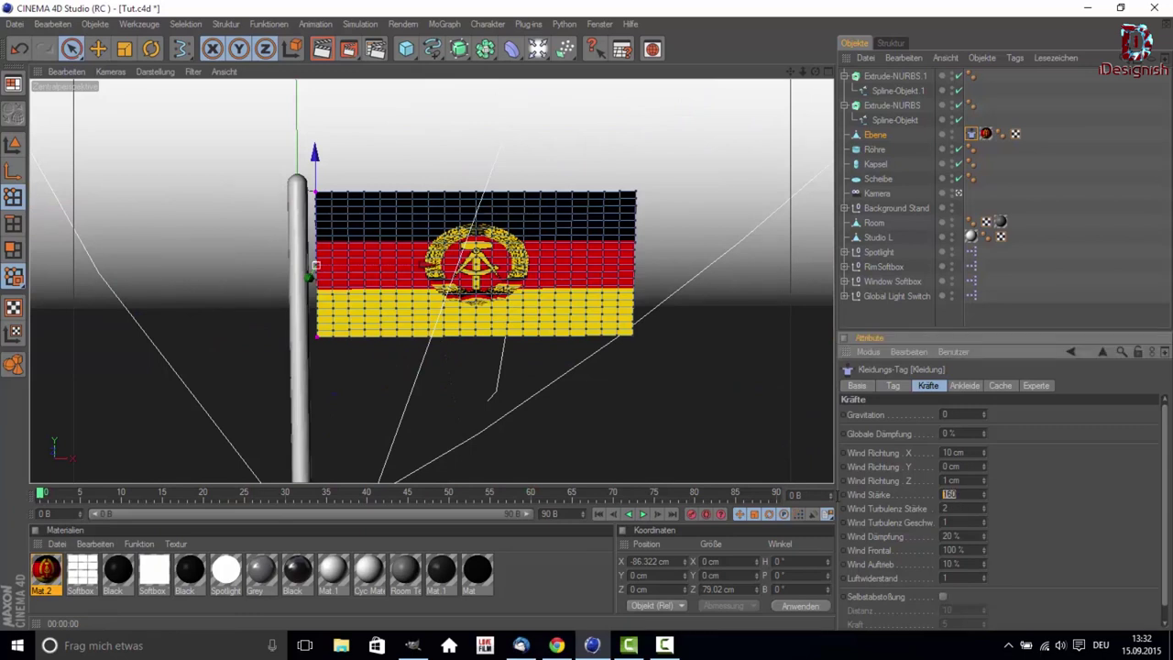
pyautogui.write('16')
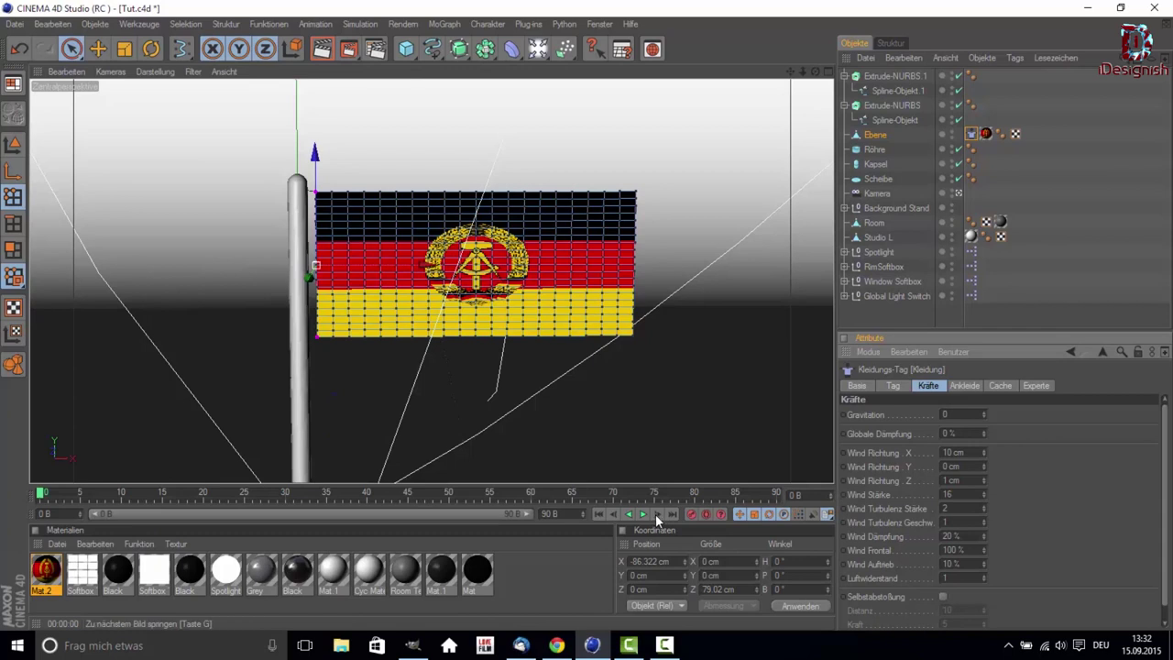
# Replay the simulation while trying wind values of 15 and 2.
pyautogui.click(642, 514)
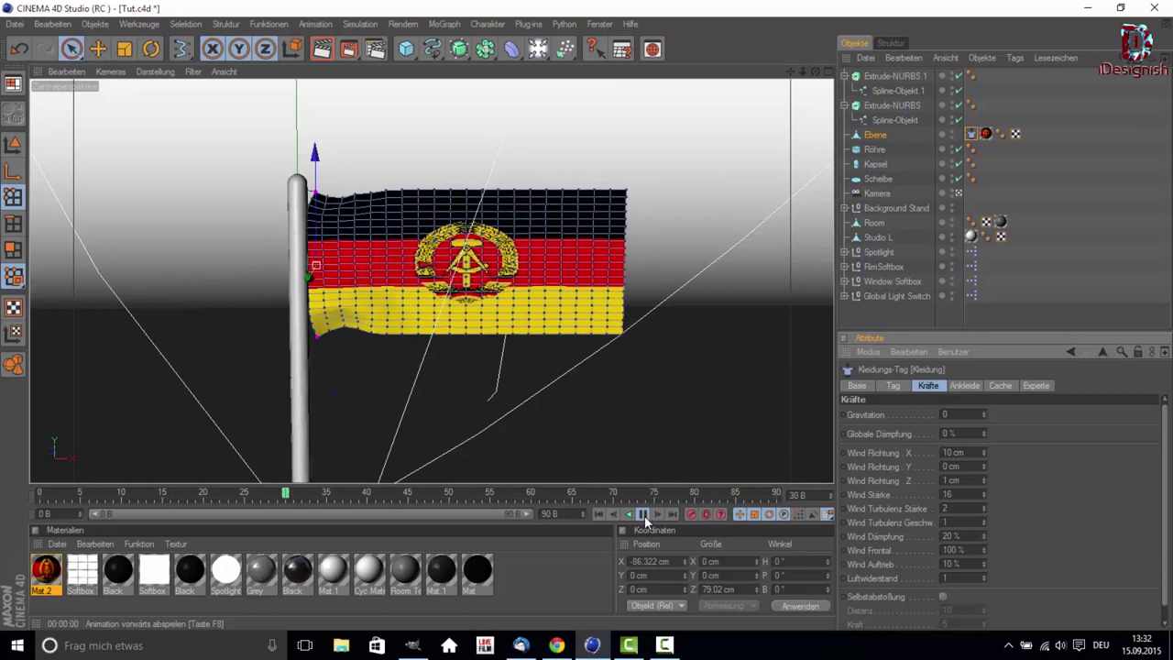
pyautogui.click(644, 515)
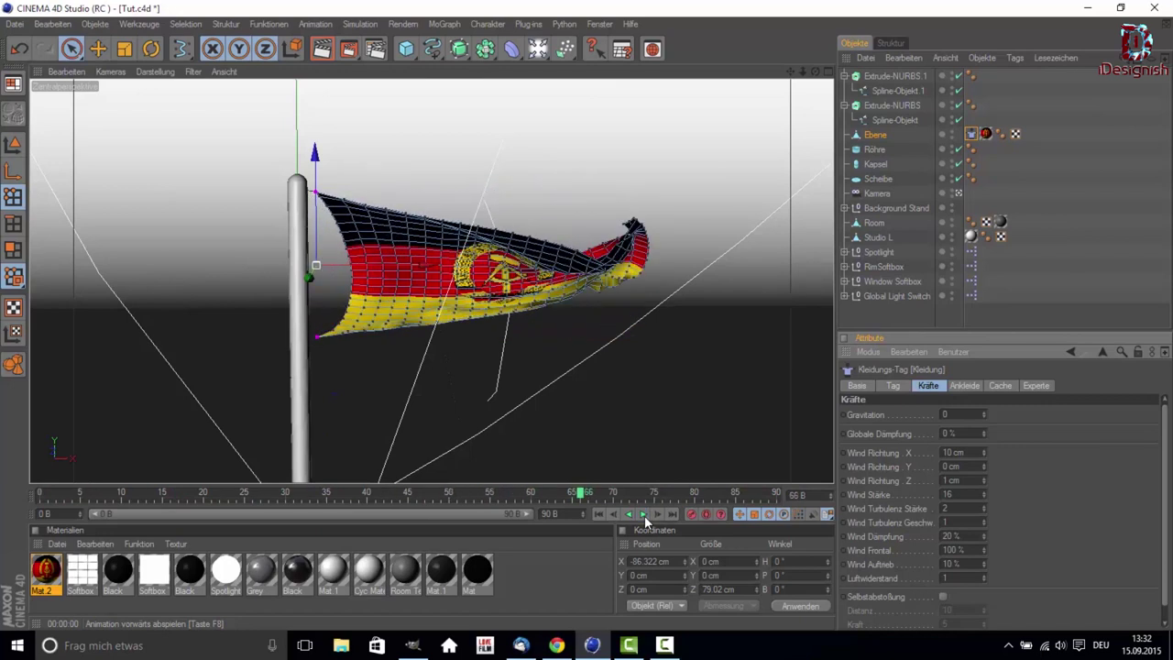
pyautogui.click(644, 515)
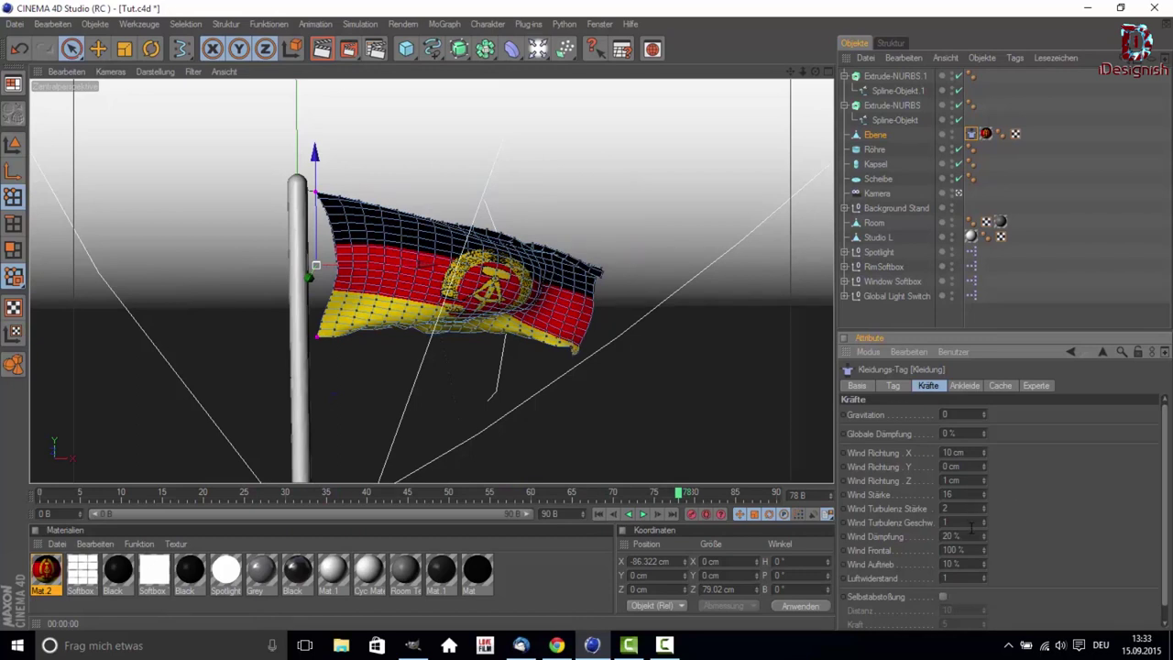
pyautogui.write('5')
pyautogui.press('Return')
pyautogui.write('2')
pyautogui.press('Return')
pyautogui.click(40, 500)
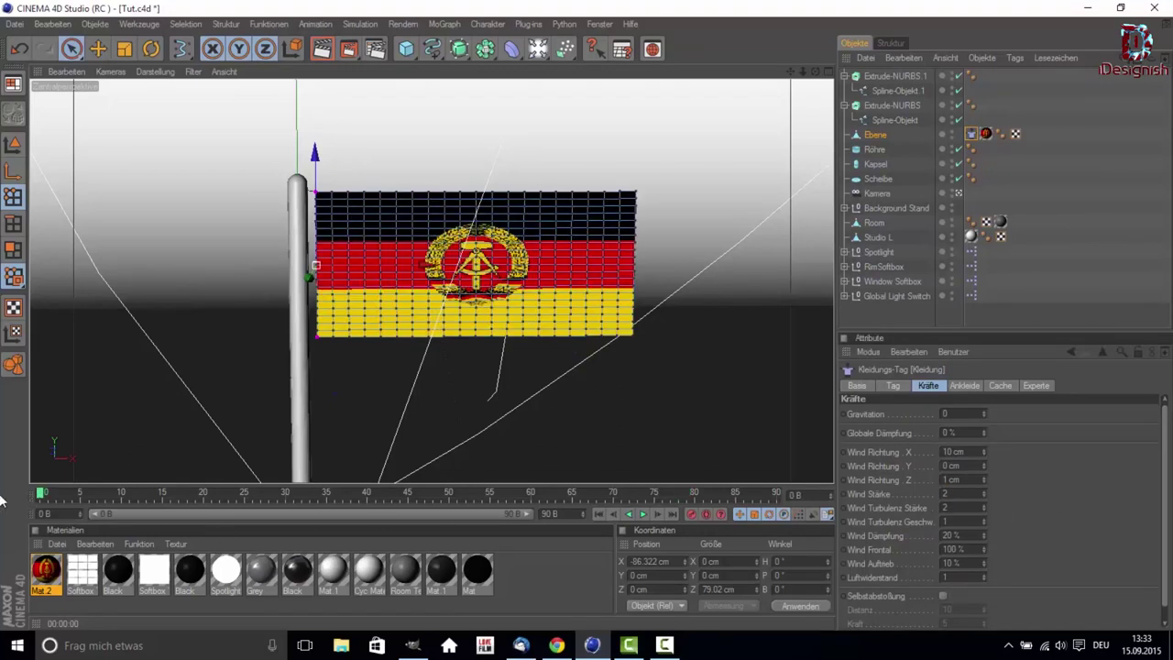
pyautogui.click(643, 513)
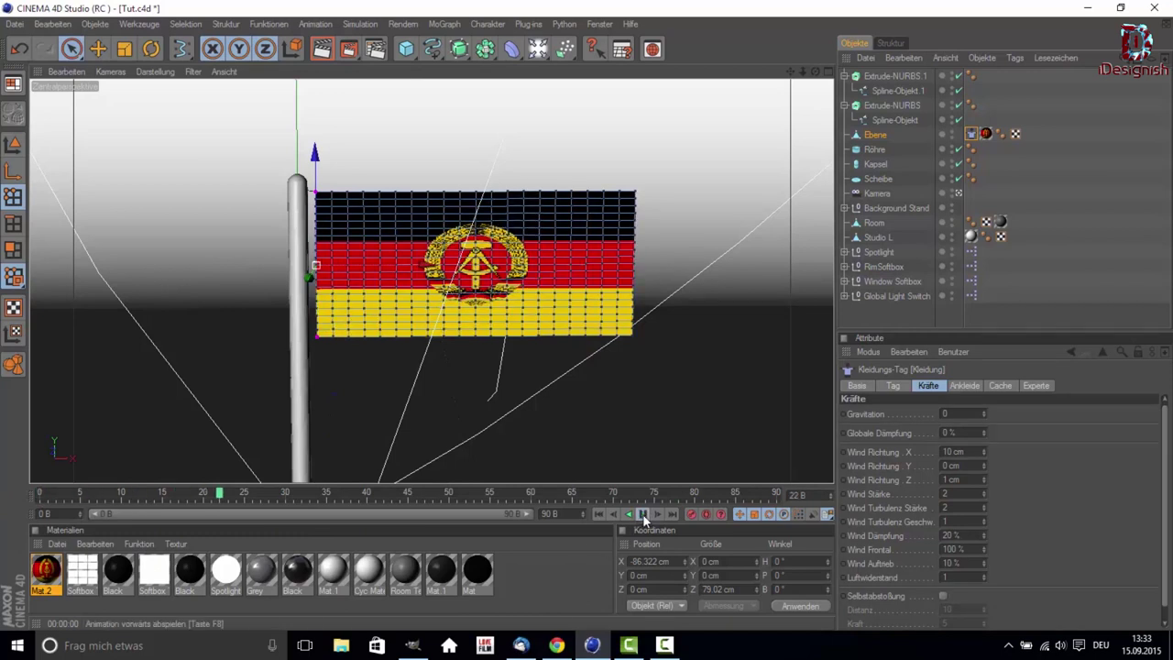
pyautogui.click(643, 514)
# Set the animation length to 300 frames and show the full 0–300 range on the timeline.
pyautogui.write('300')
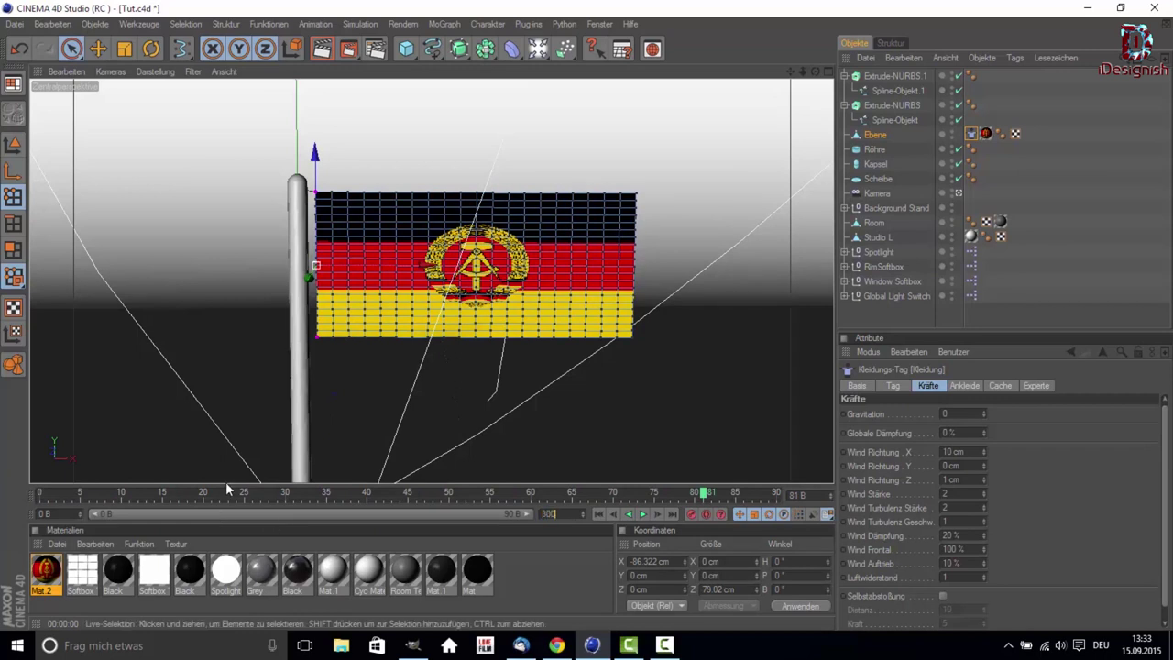
pyautogui.click(412, 526)
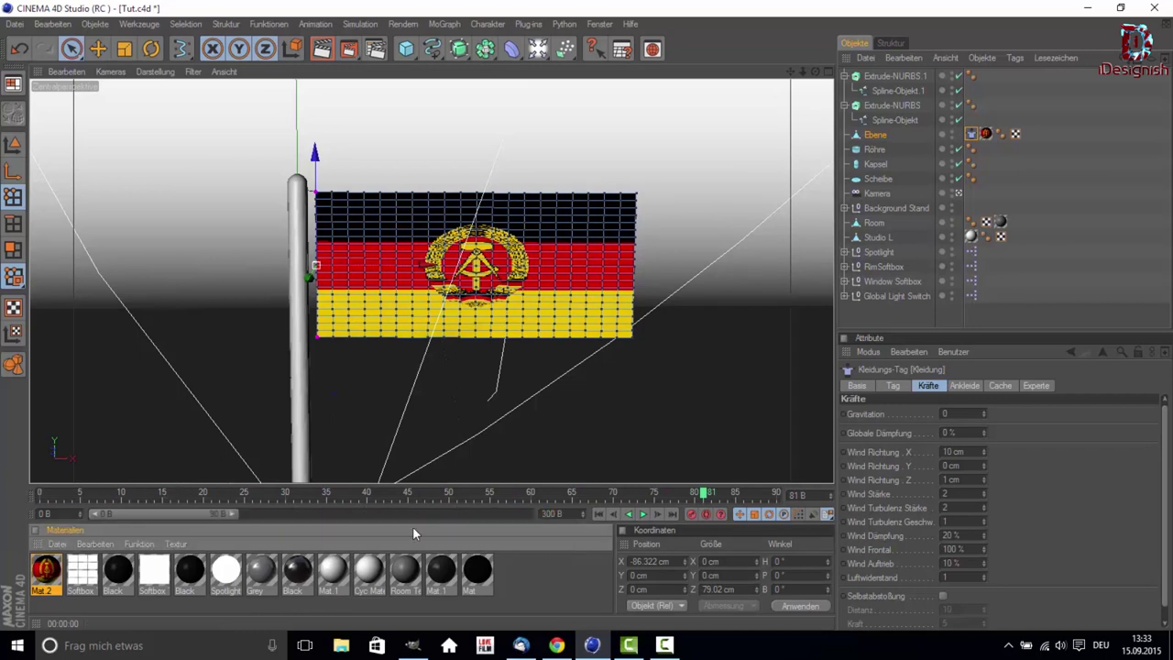
pyautogui.doubleClick(230, 512)
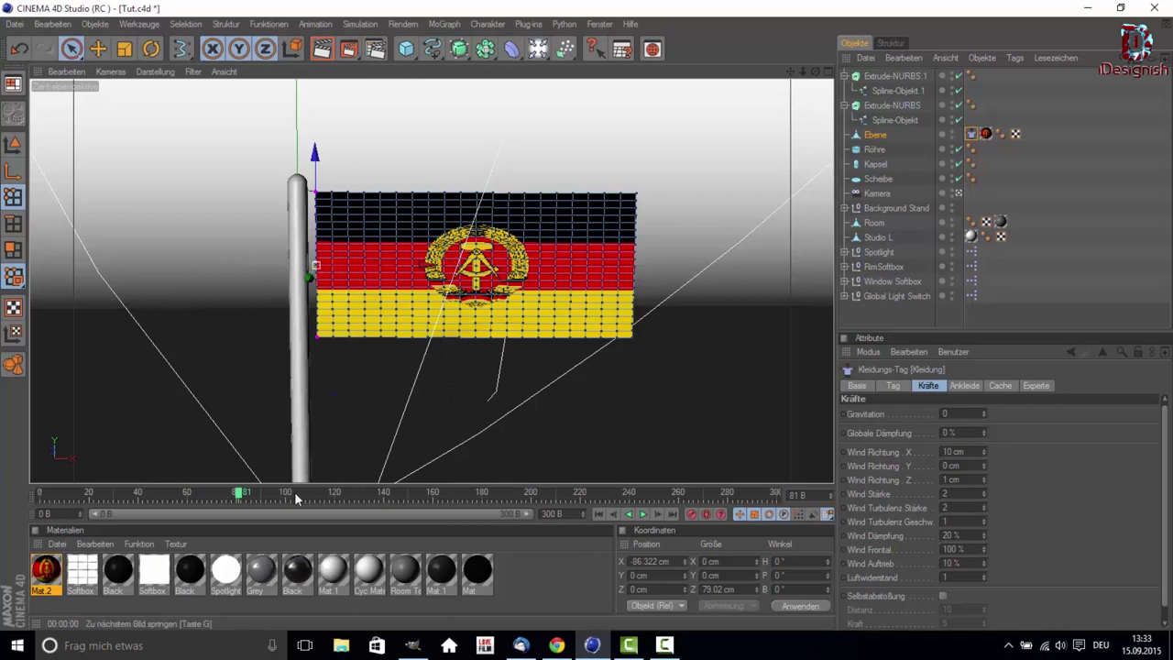
pyautogui.click(42, 495)
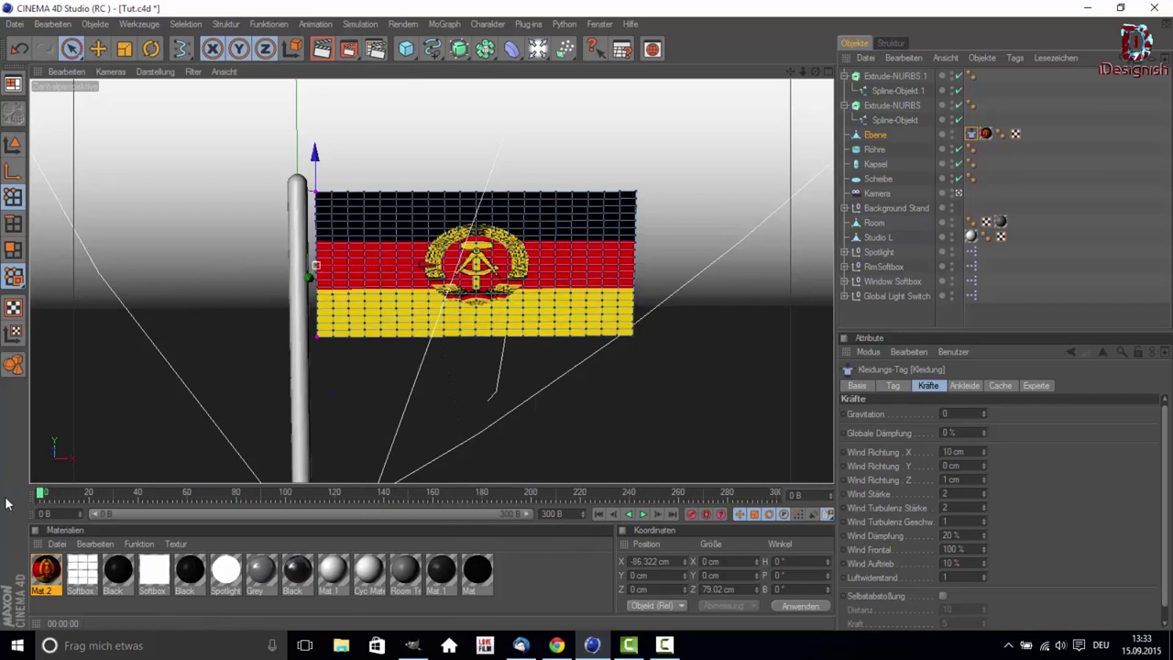
# Set wind strength to 5 and play the 300-frame simulation, viewing the flag from another angle.
pyautogui.doubleClick(946, 494)
pyautogui.write('5')
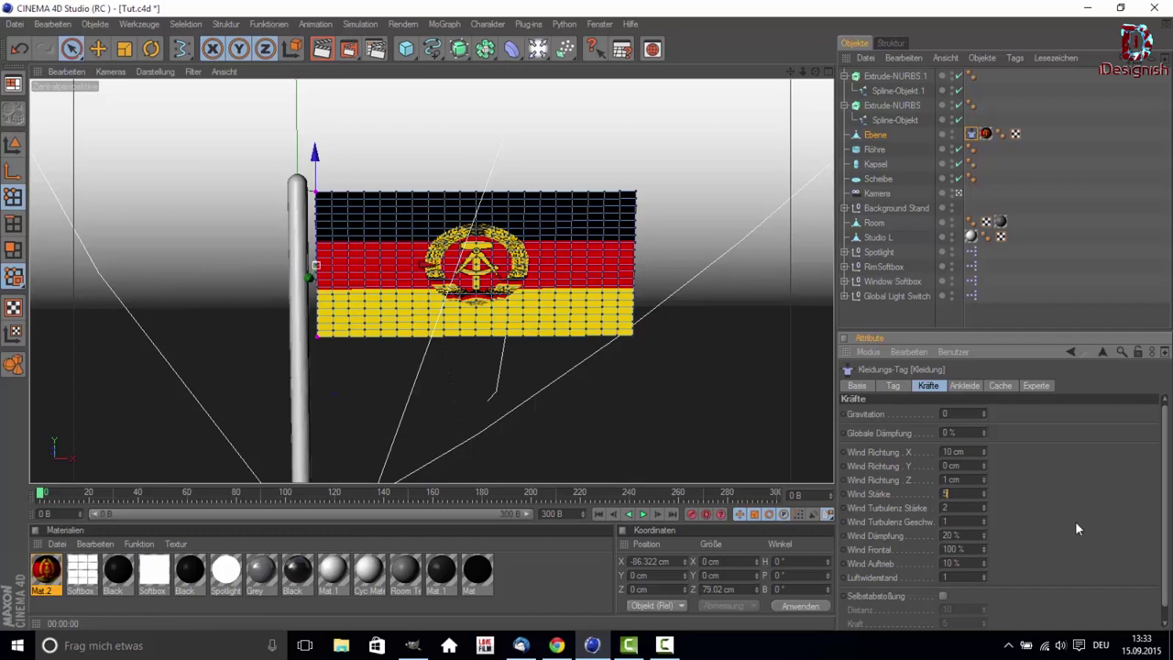
pyautogui.click(639, 515)
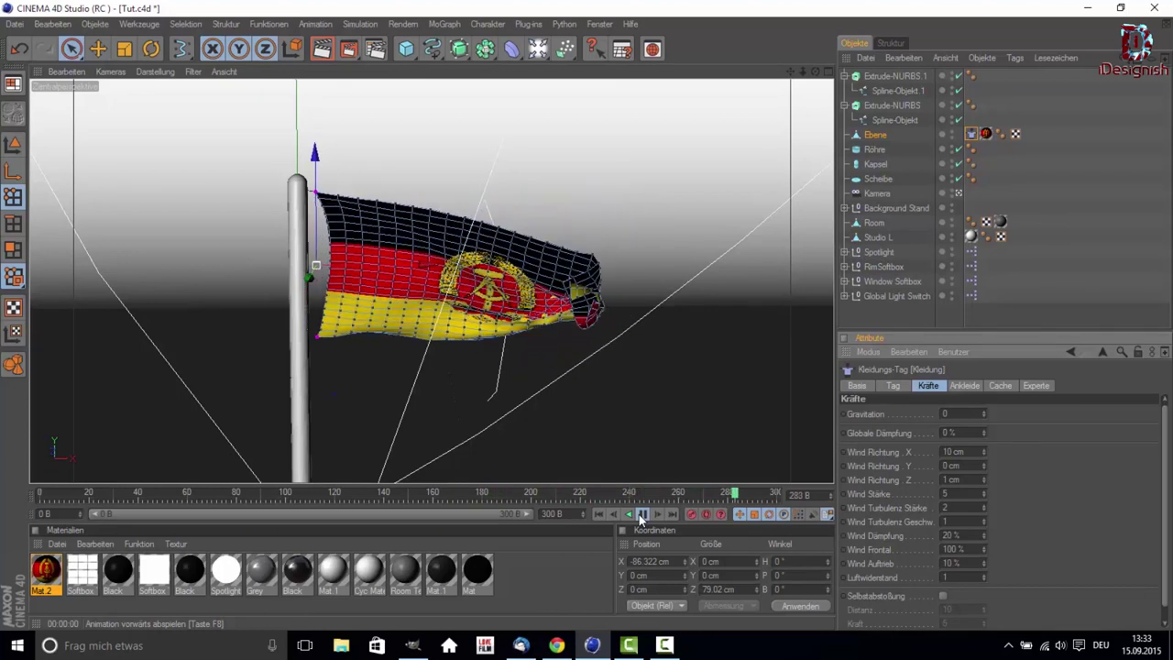
pyautogui.click(640, 514)
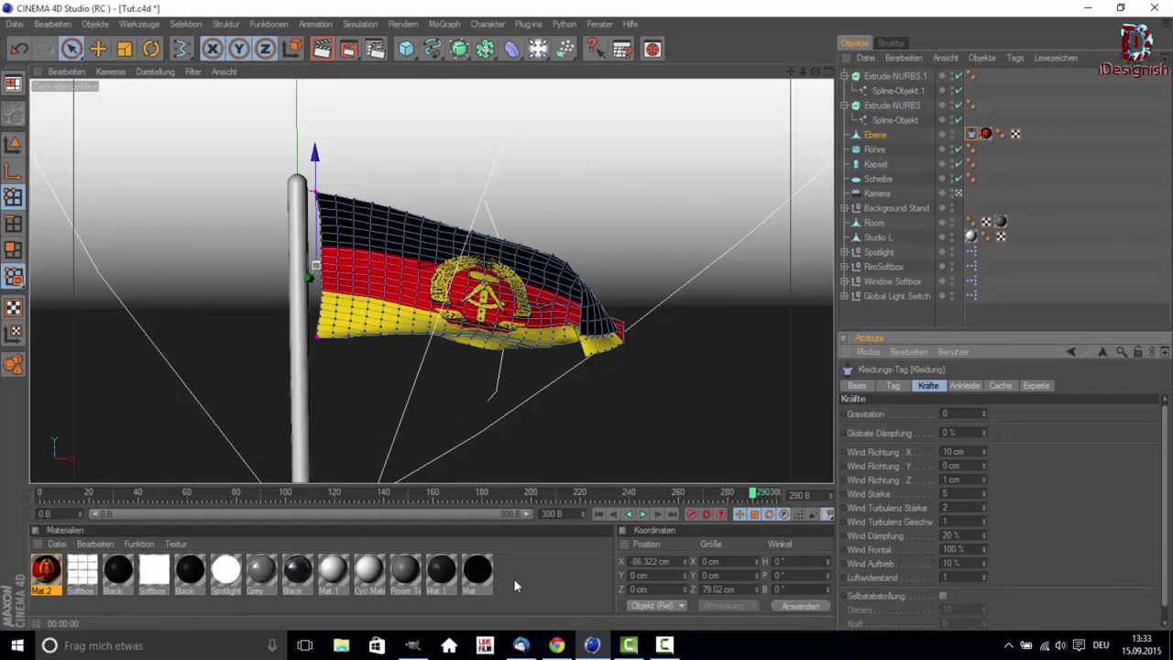
pyautogui.moveTo(537, 411)
pyautogui.keyDown('alt'); pyautogui.mouseDown()
pyautogui.moveTo(576, 340)
pyautogui.moveTo(746, 118)
pyautogui.mouseUp(); pyautogui.keyUp('alt')
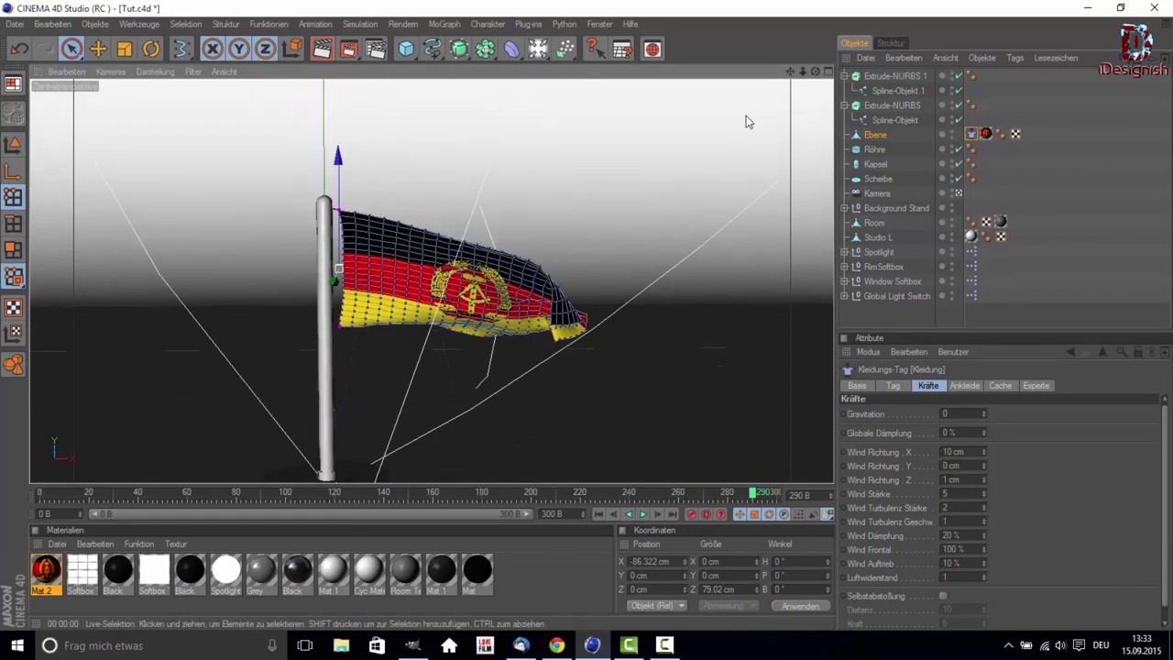
pyautogui.moveTo(791, 71); pyautogui.dragTo(793, 64)
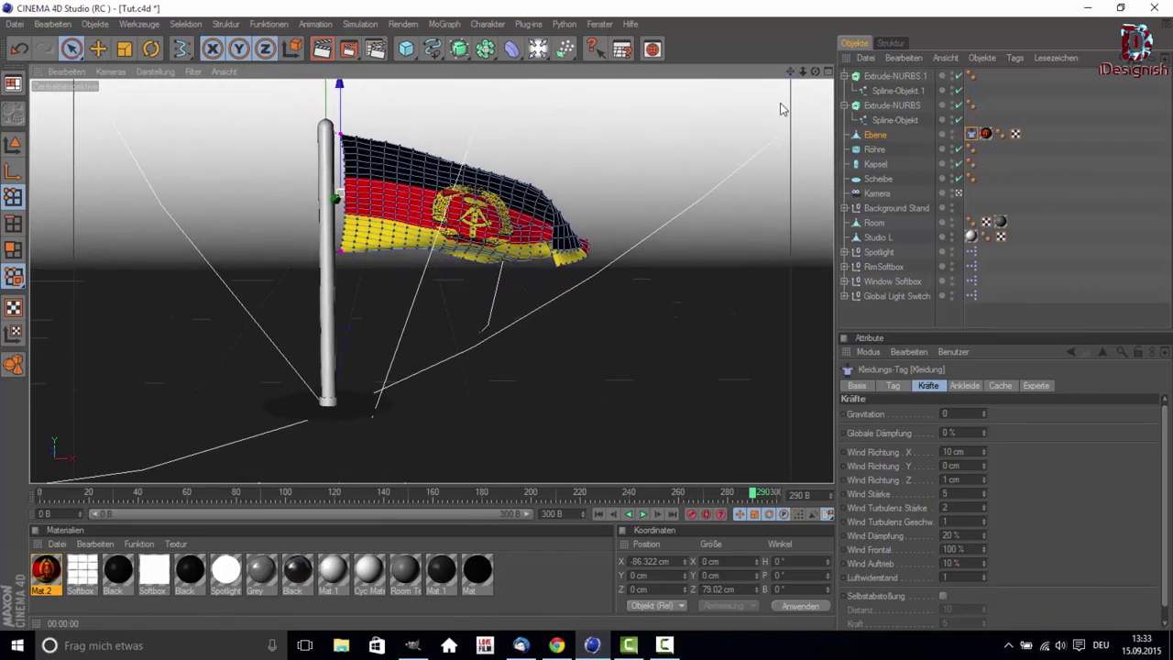
# Create a new material Mat.3 and enable its Spiegelung reflection.
pyautogui.doubleClick(531, 588)
pyautogui.doubleClick(46, 570)
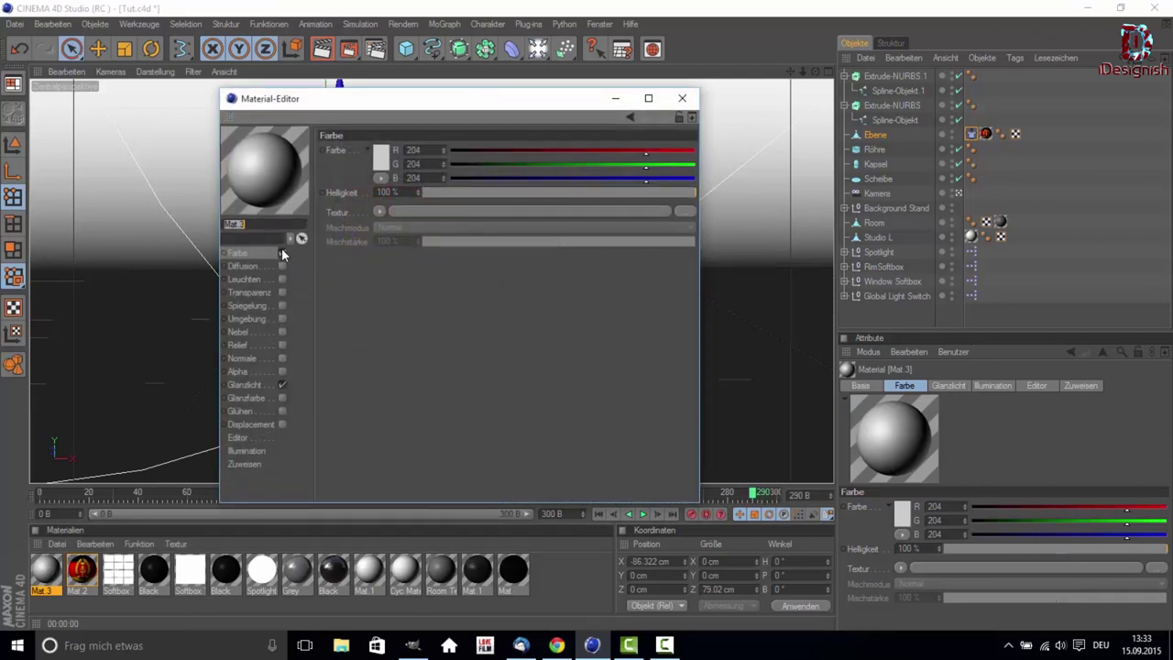
pyautogui.click(281, 305)
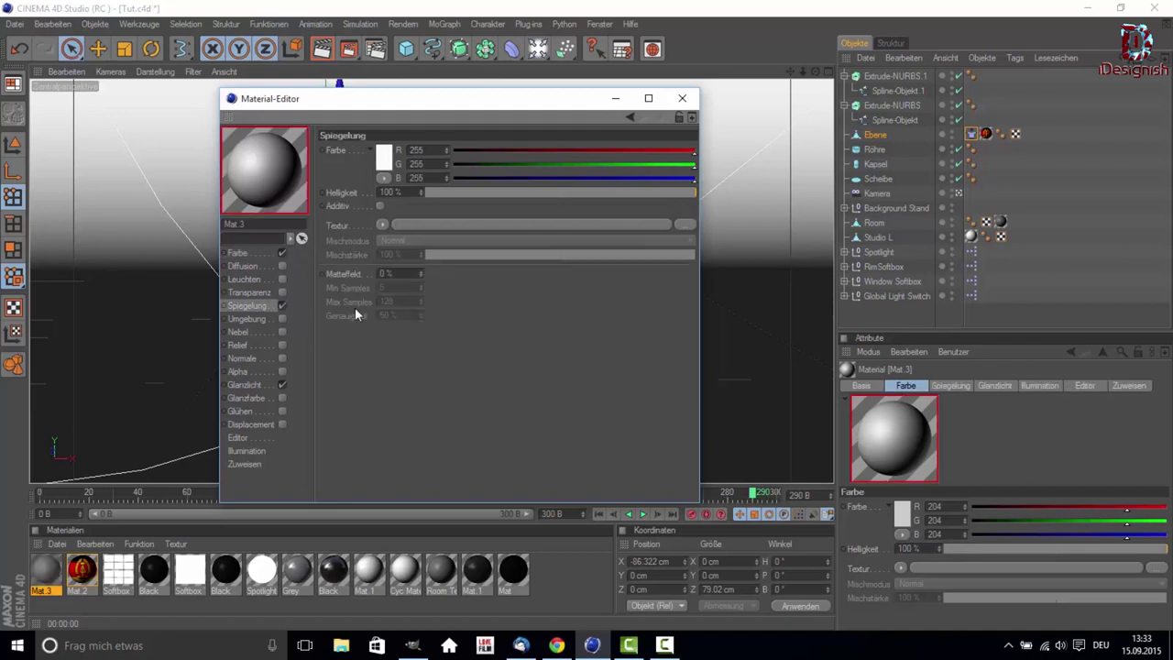
# Set the reflection's Matteffekt blurriness to 30 % and close the Material-Editor.
pyautogui.click(421, 272)
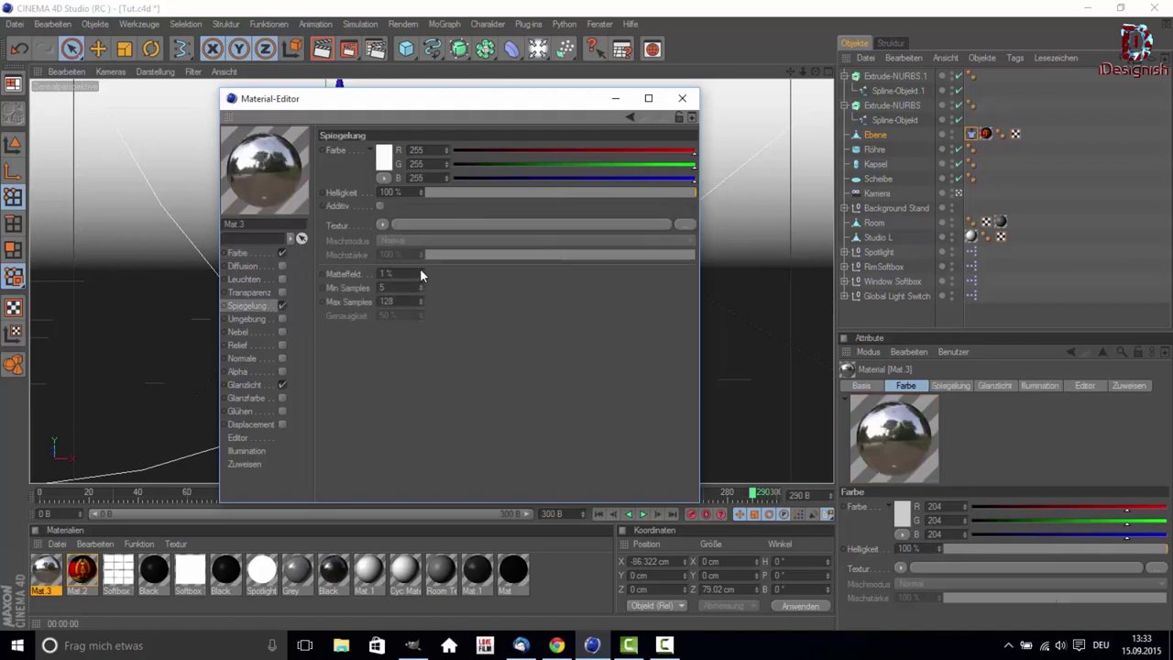
pyautogui.write('10')
pyautogui.press('Return')
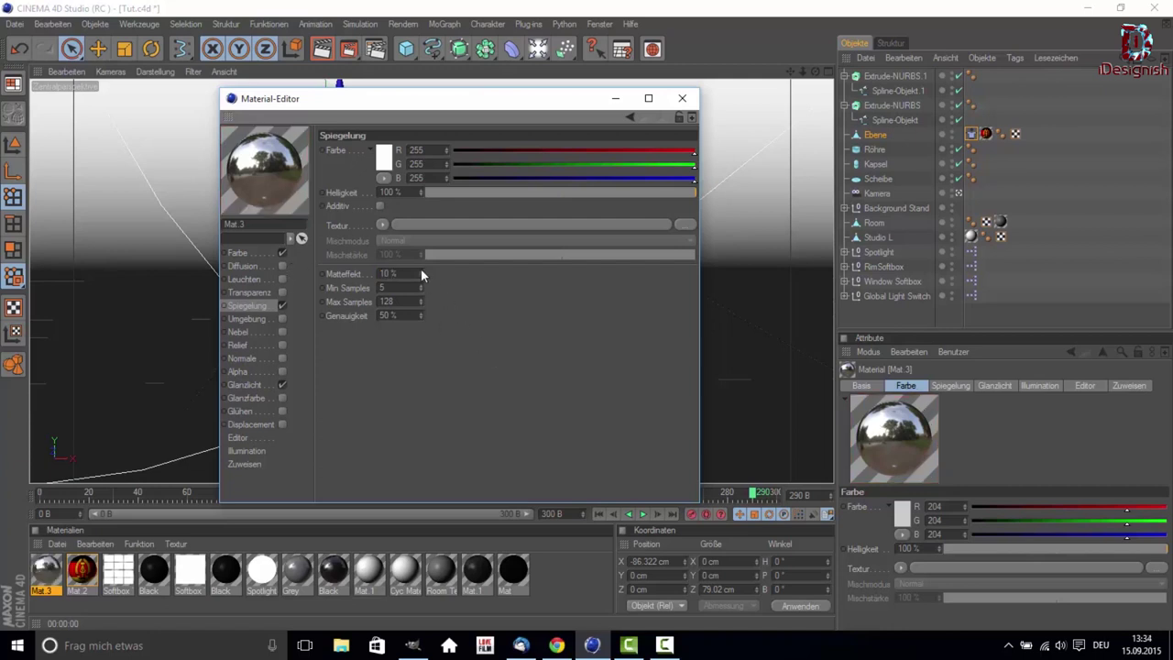
pyautogui.moveTo(414, 269); pyautogui.dragTo(307, 271)
pyautogui.write('100')
pyautogui.press('Return')
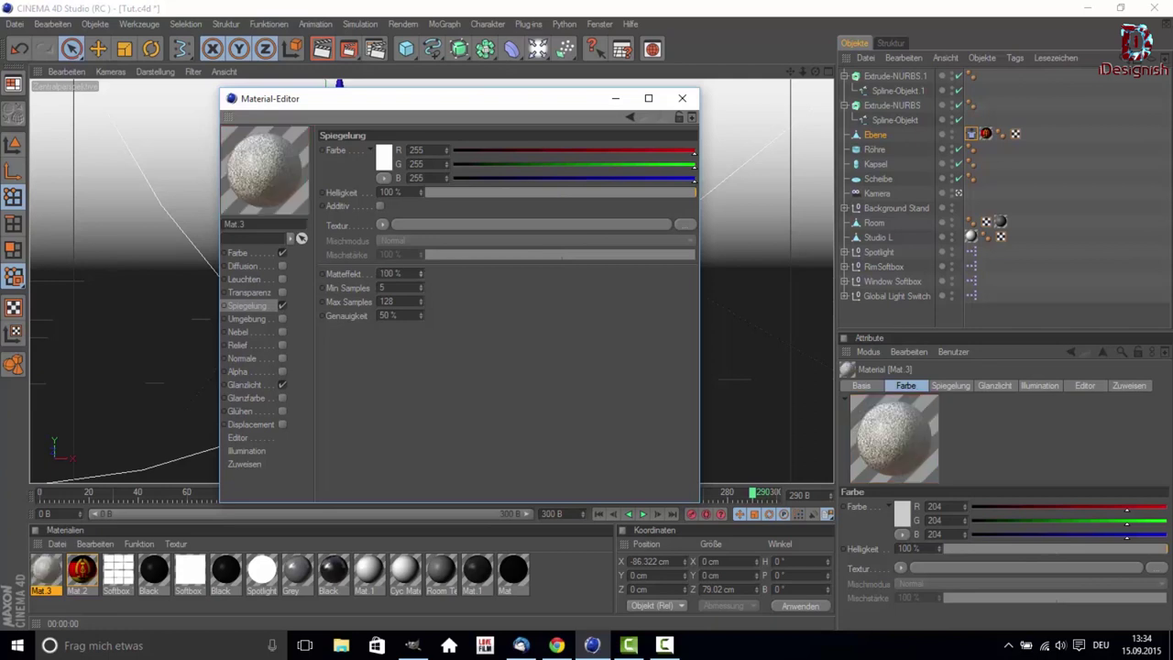
pyautogui.moveTo(421, 275)
pyautogui.mouseDown()
pyautogui.moveTo(385, 275)
pyautogui.moveTo(412, 273)
pyautogui.mouseUp()
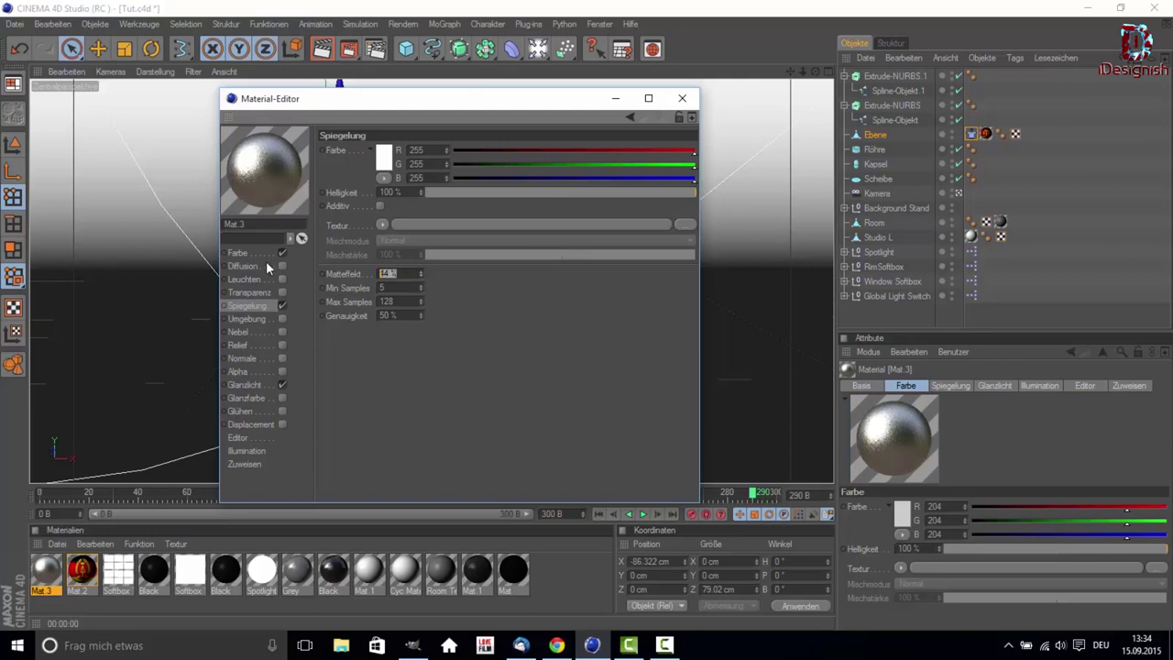
pyautogui.write('30')
pyautogui.press('Return')
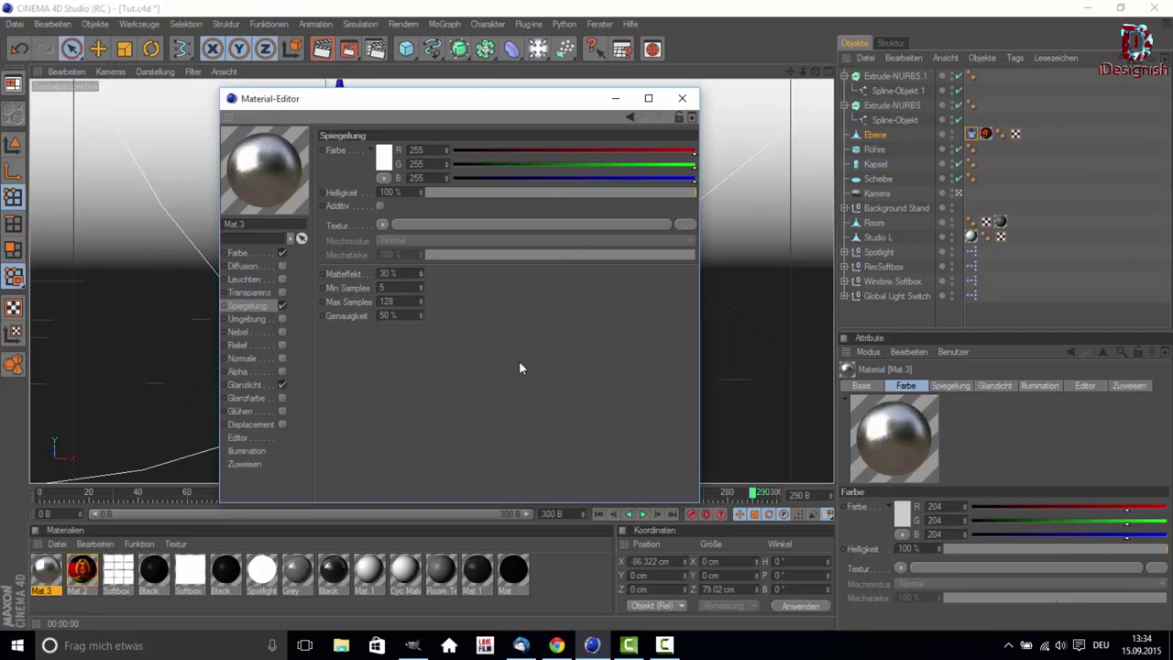
pyautogui.click(682, 98)
# Apply Mat.3 to Röhre, copy its texture tag onto Kapsel and Scheibe, and frame the pole and flag.
pyautogui.moveTo(52, 573); pyautogui.dragTo(873, 154)
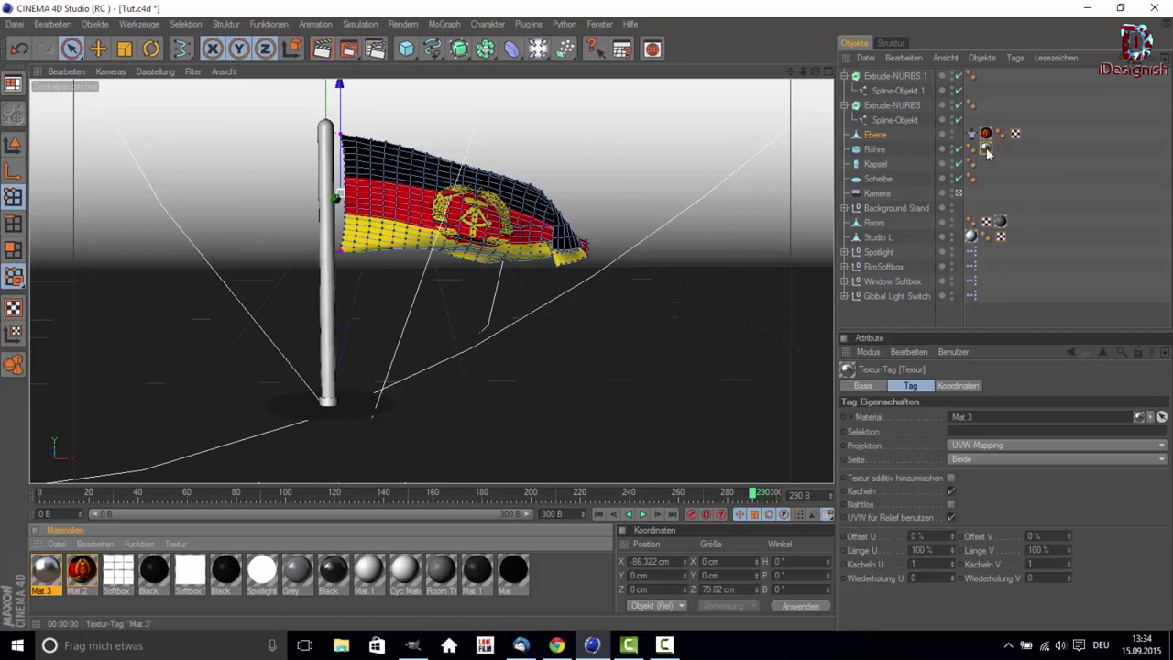
pyautogui.moveTo(987, 151); pyautogui.dragTo(987, 168)
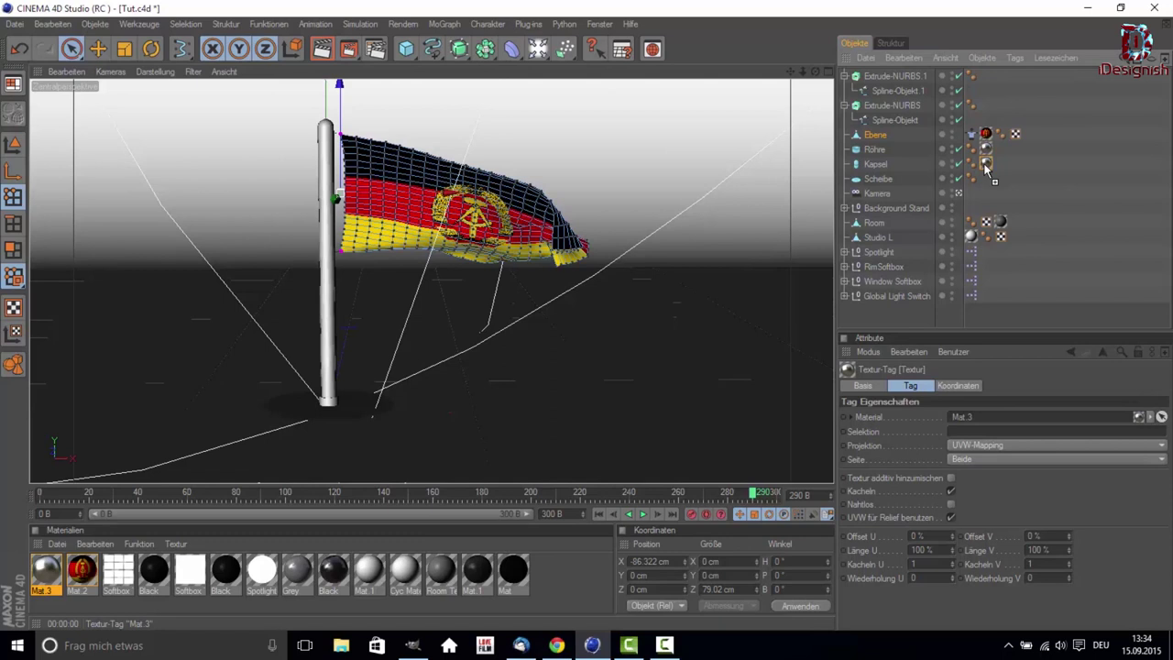
pyautogui.moveTo(987, 167); pyautogui.dragTo(988, 166)
pyautogui.keyDown('ctrl'); pyautogui.moveTo(986, 163); pyautogui.dragTo(987, 178); pyautogui.keyUp('ctrl')
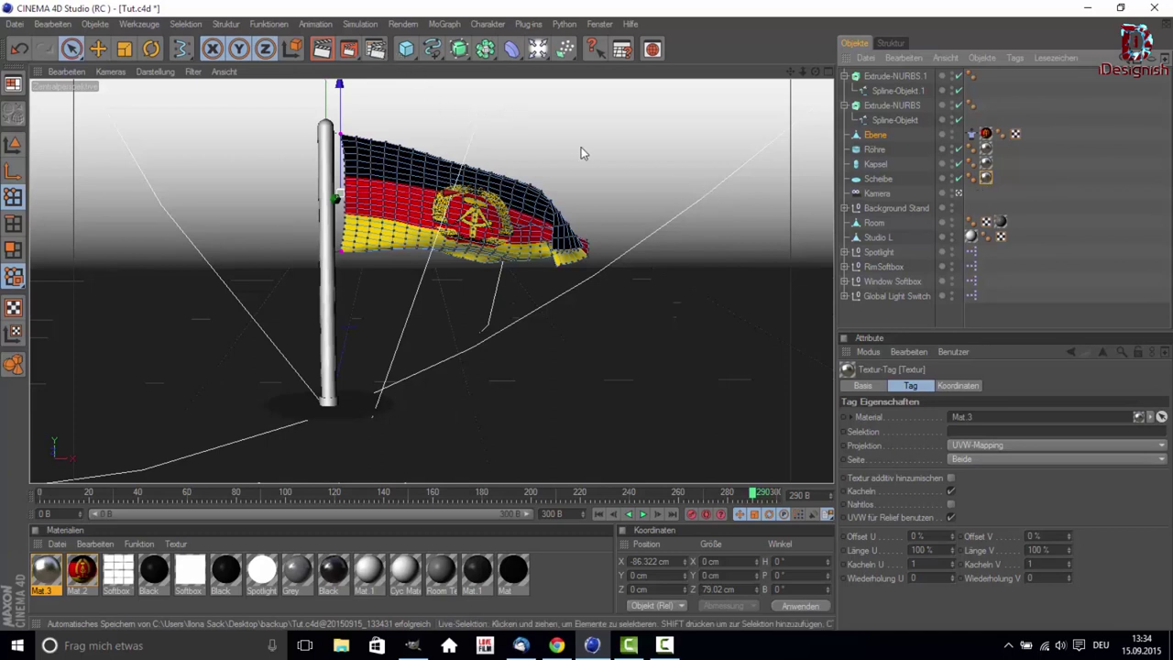
pyautogui.scroll(2, 581, 147)
pyautogui.scroll(1, 642, 142)
pyautogui.scroll(1, 702, 133)
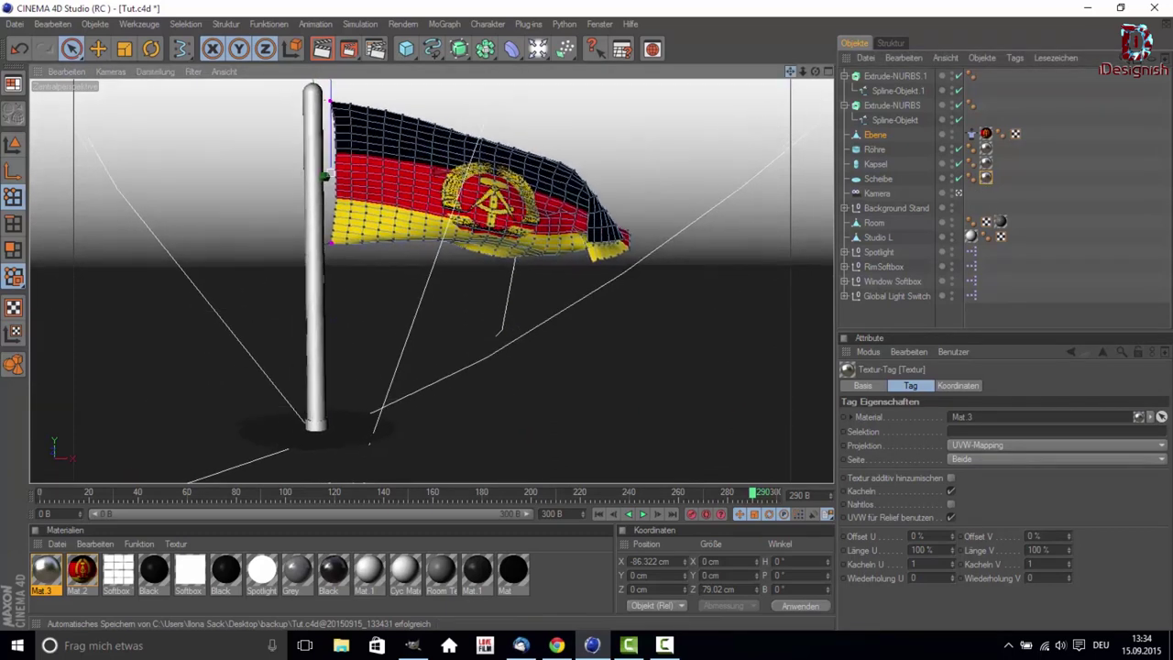
pyautogui.moveTo(790, 75); pyautogui.dragTo(871, 92)
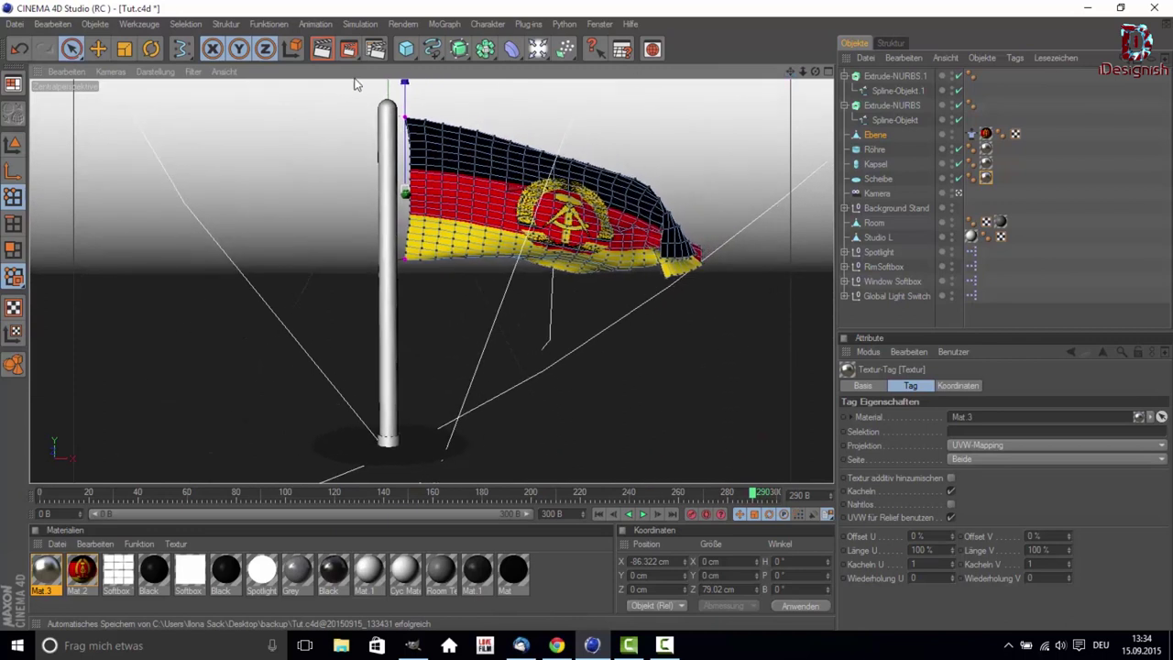
# In the render settings (Ctrl+B), add Ambient Occlusion as a render effect.
pyautogui.hotkey('ctrl', 'b')
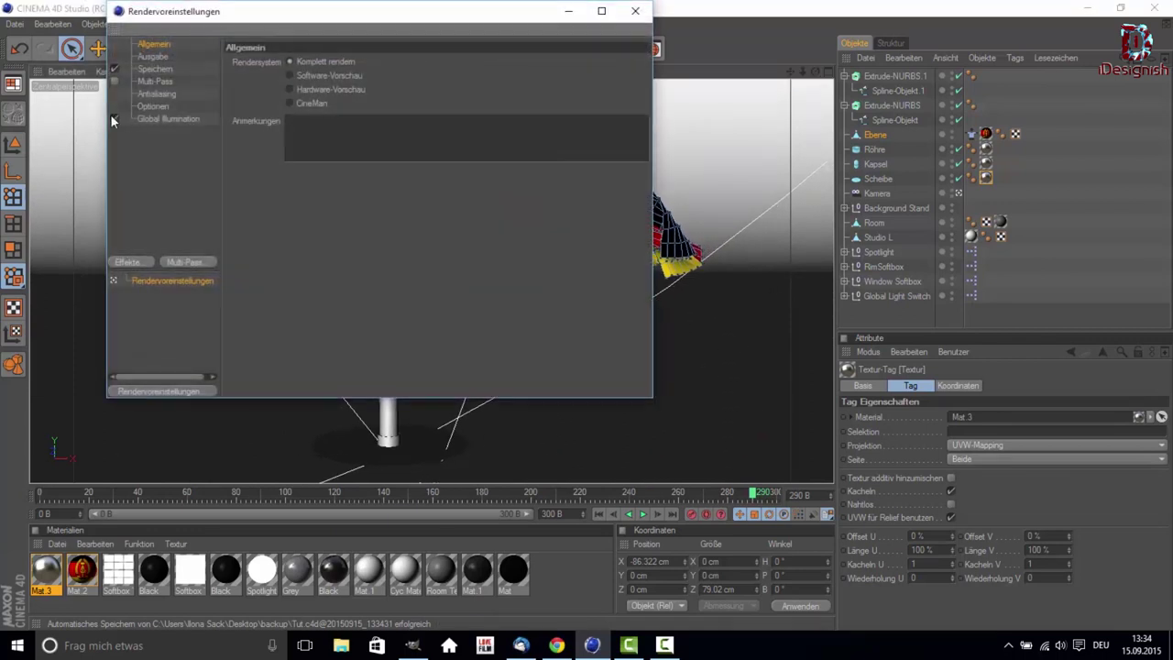
pyautogui.click(128, 262)
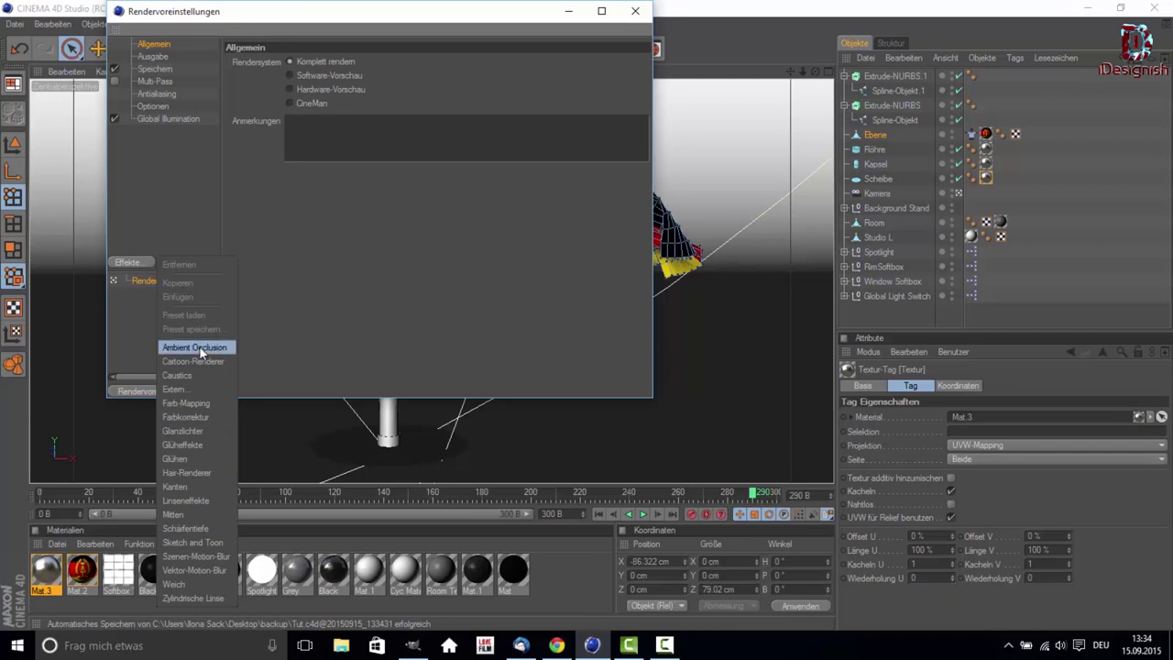
pyautogui.click(199, 347)
# Keep Global Illumination mode at IC + QMC and set Irradiance Cache stochastic samples to Niedrig.
pyautogui.click(183, 119)
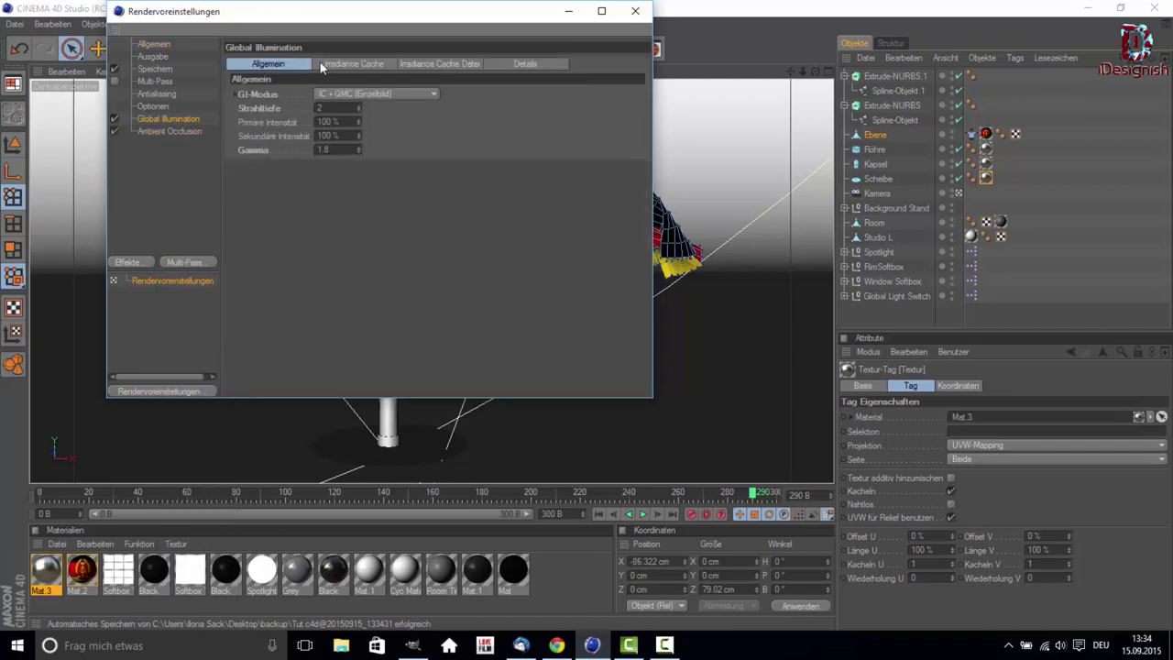
pyautogui.click(338, 95)
pyautogui.click(362, 163)
pyautogui.click(370, 66)
pyautogui.click(369, 94)
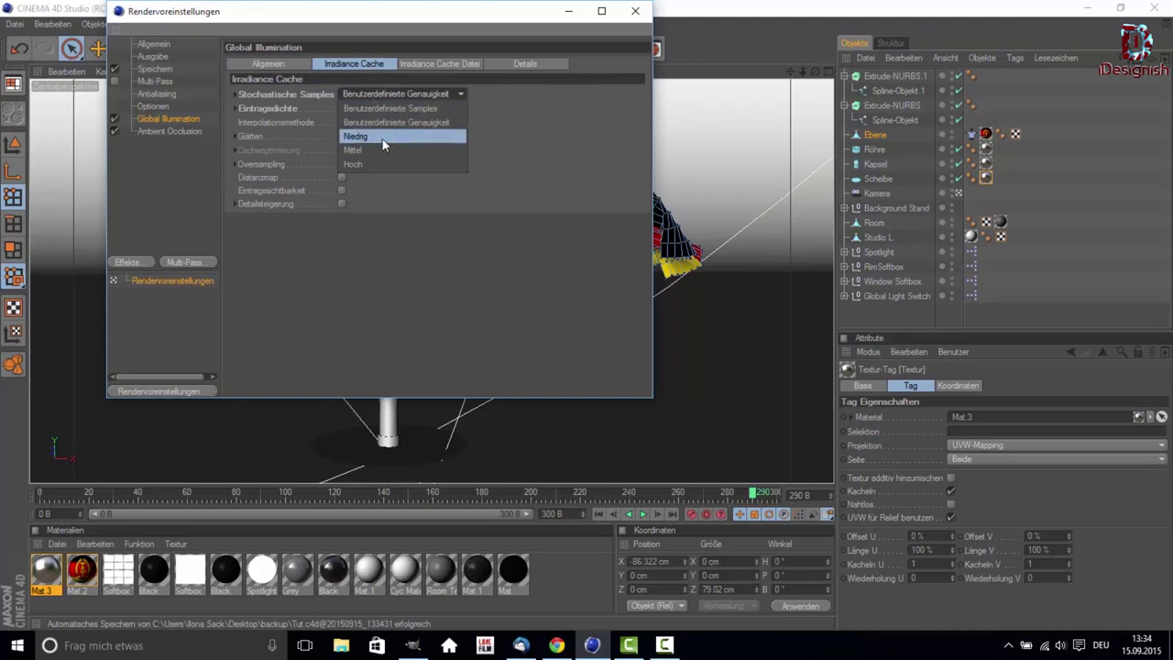
pyautogui.click(384, 138)
# Set interpolation to Kleinste Quadrate and smoothing to Schwach, then close the render settings.
pyautogui.click(393, 122)
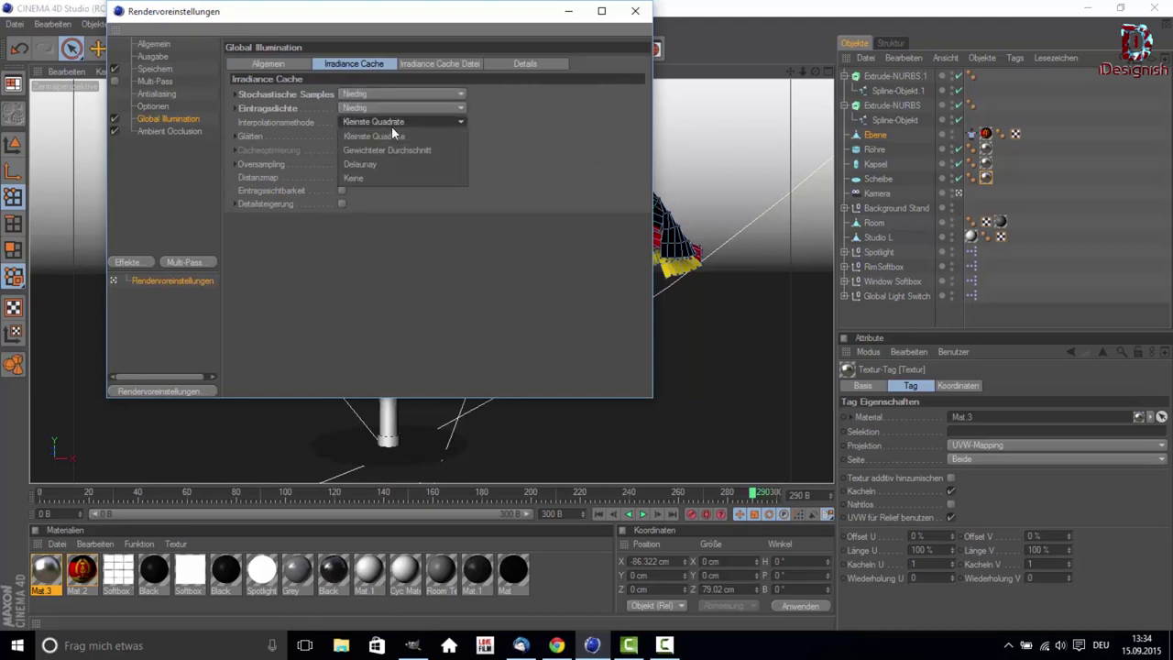
pyautogui.click(391, 177)
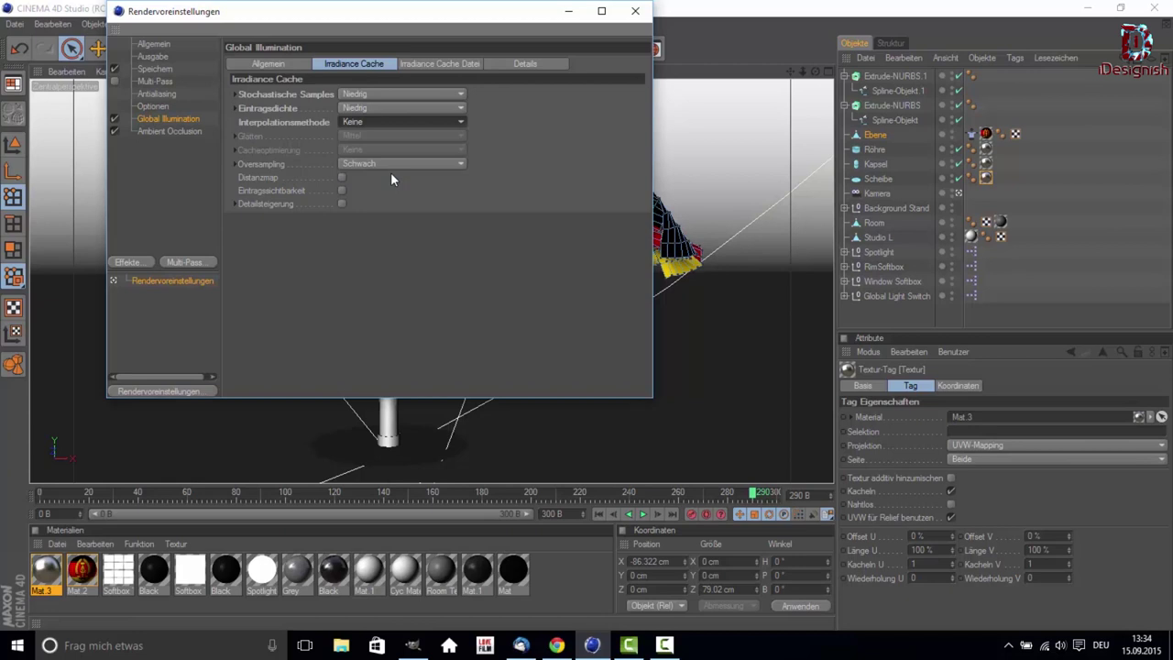
pyautogui.click(408, 122)
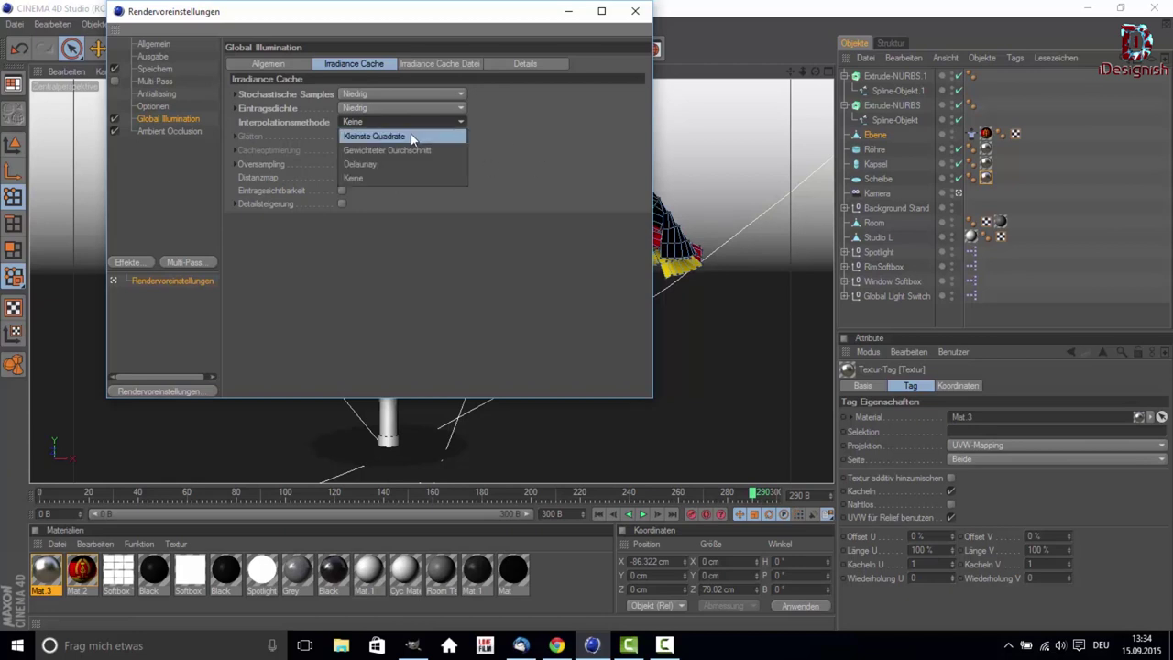
pyautogui.click(417, 176)
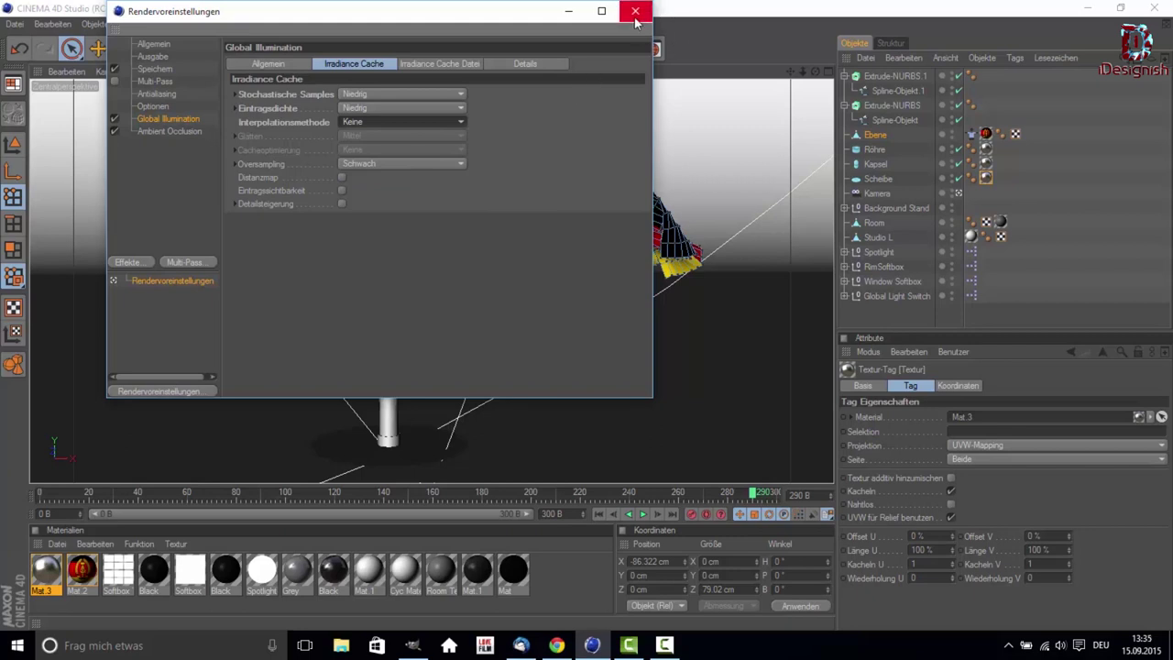
pyautogui.click(348, 120)
pyautogui.click(395, 139)
pyautogui.click(370, 137)
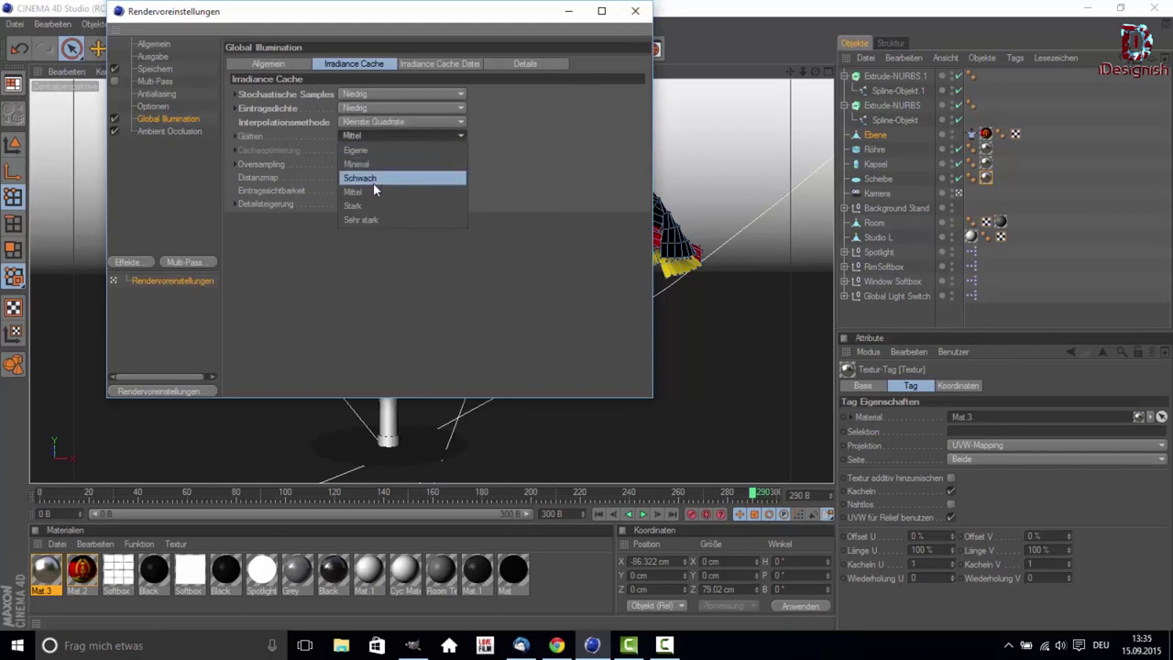
pyautogui.click(371, 178)
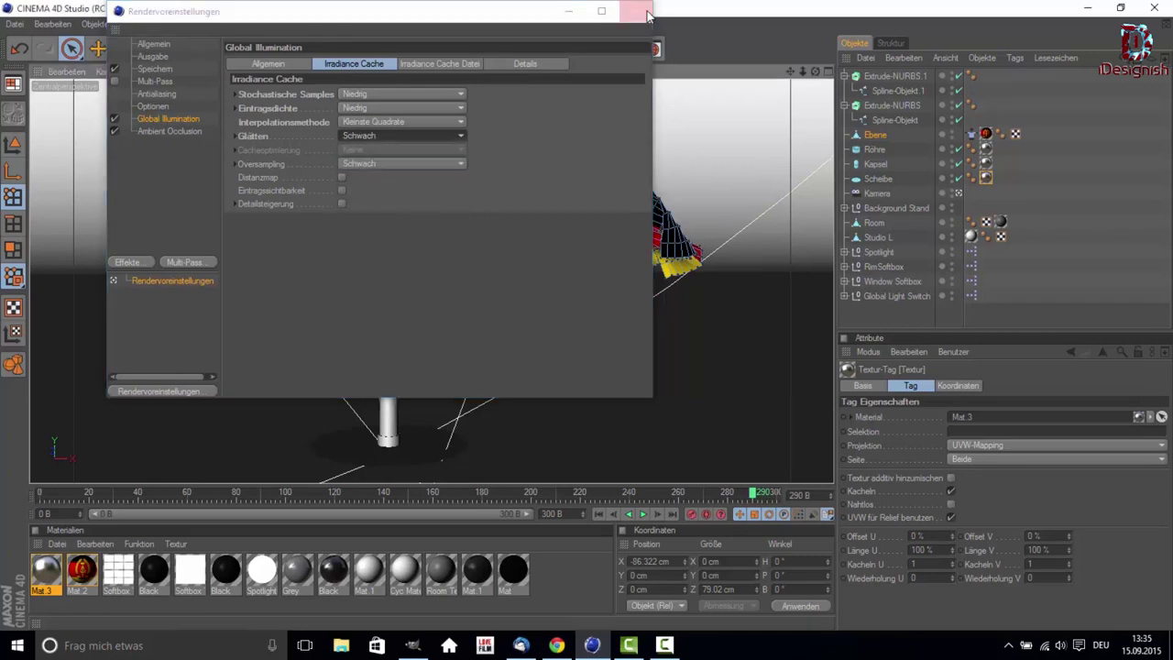
pyautogui.click(635, 11)
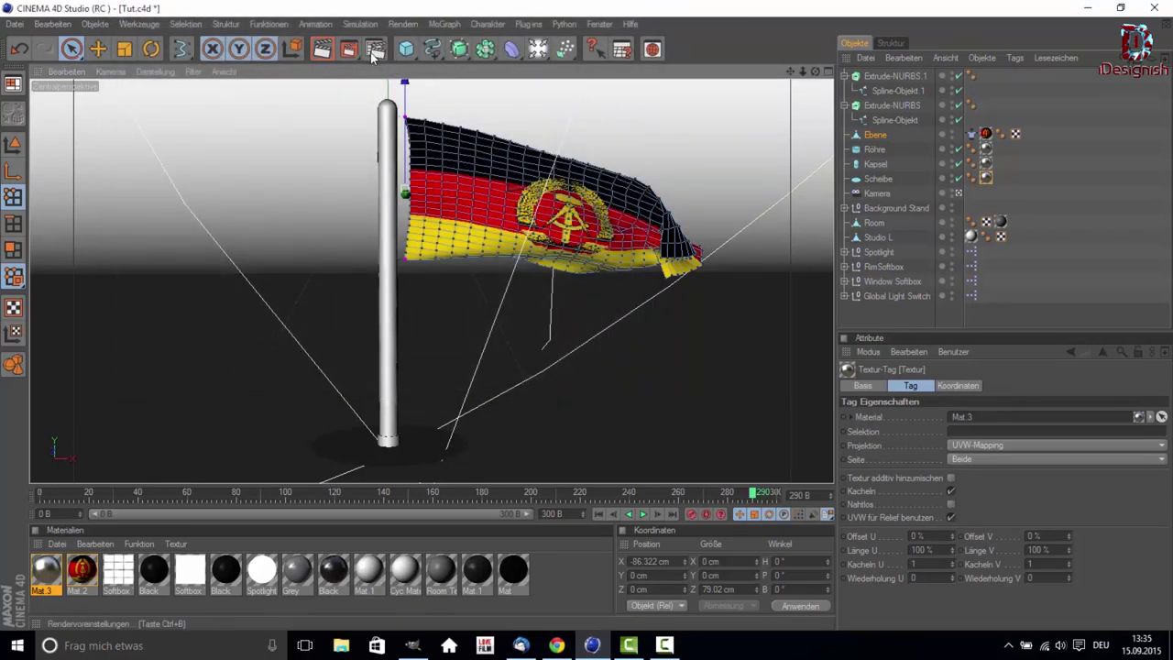
# Render the current view to show the textured flag on its chrome pole and base.
pyautogui.click(322, 50)
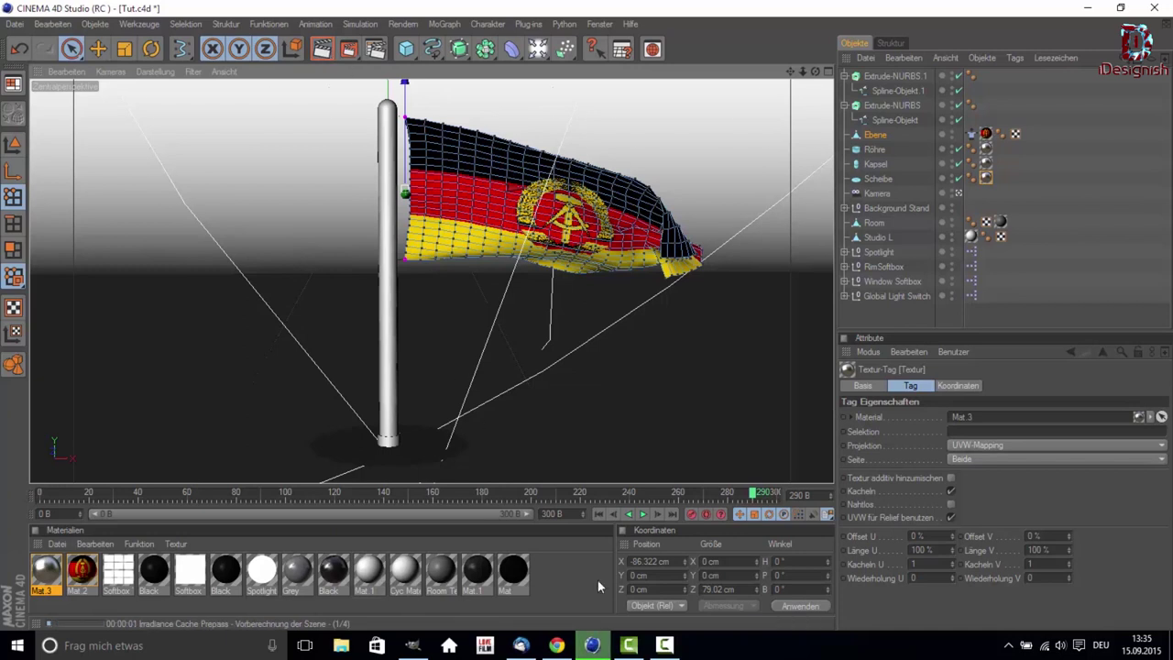
pyautogui.click(666, 645)
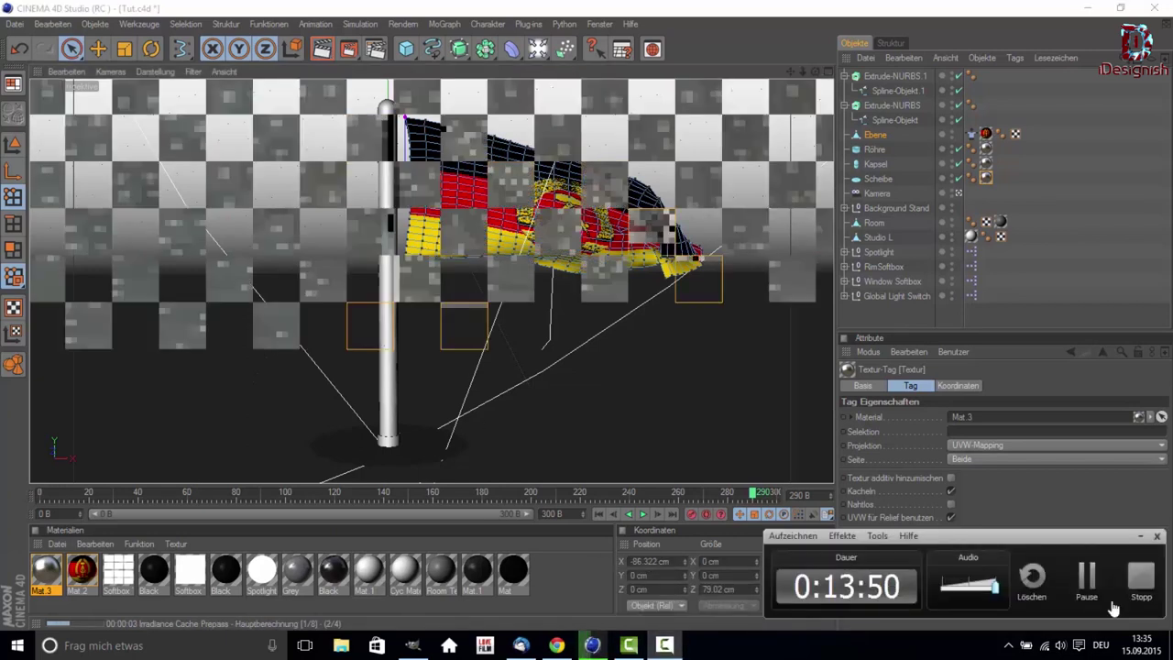
pyautogui.click(1086, 587)
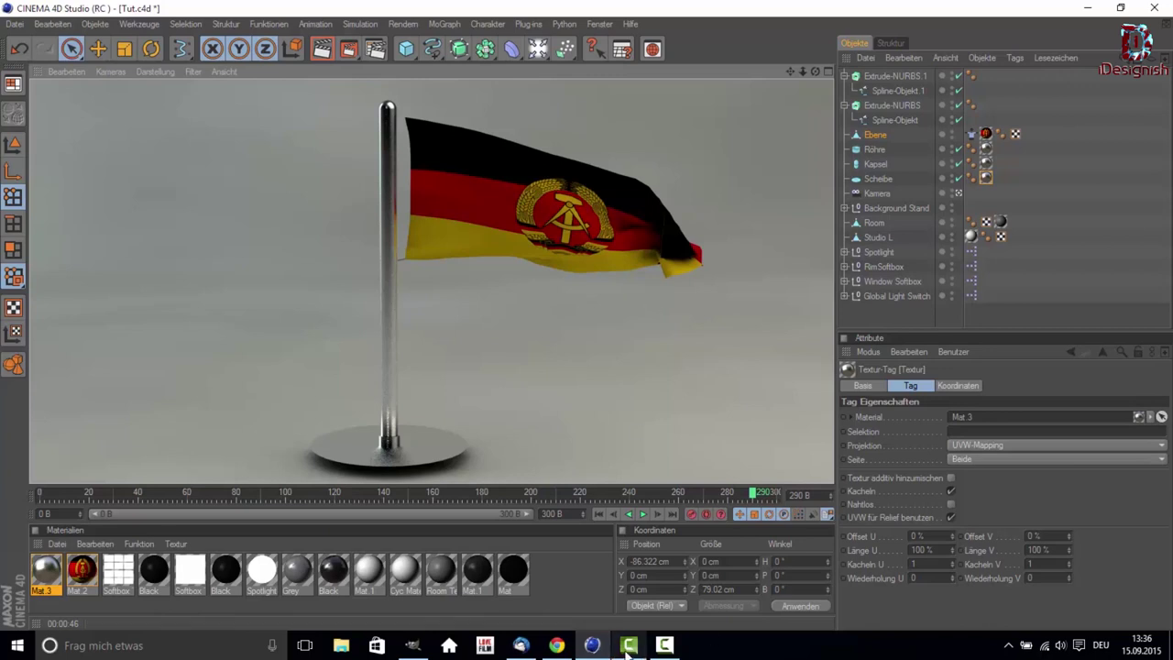
pyautogui.click(664, 645)
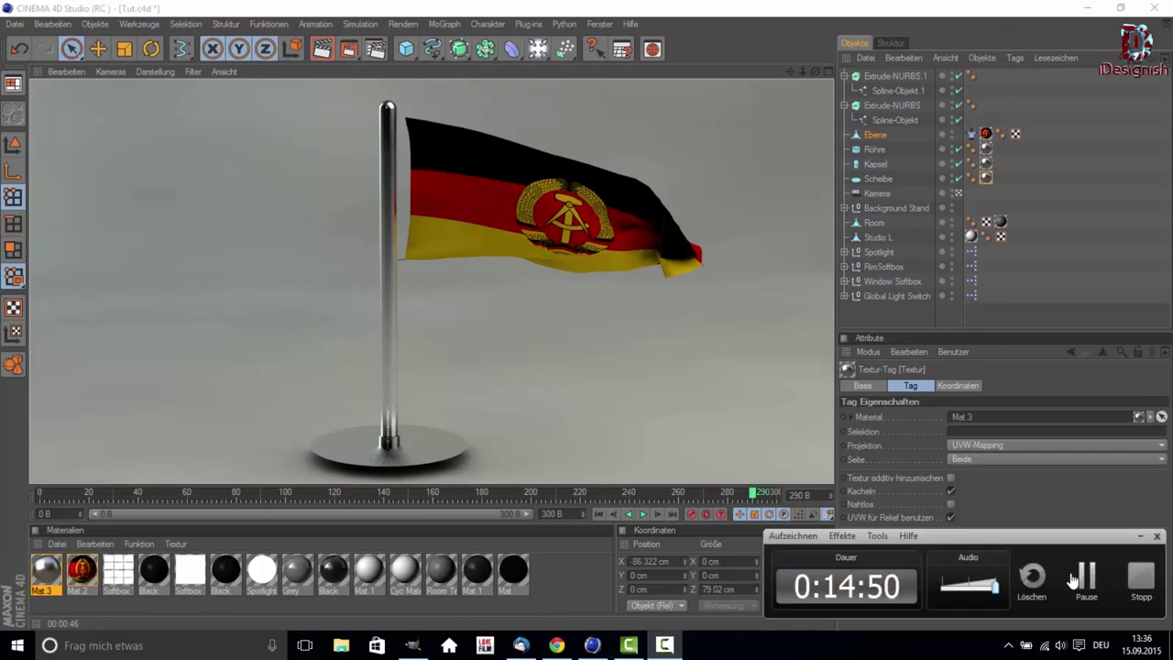